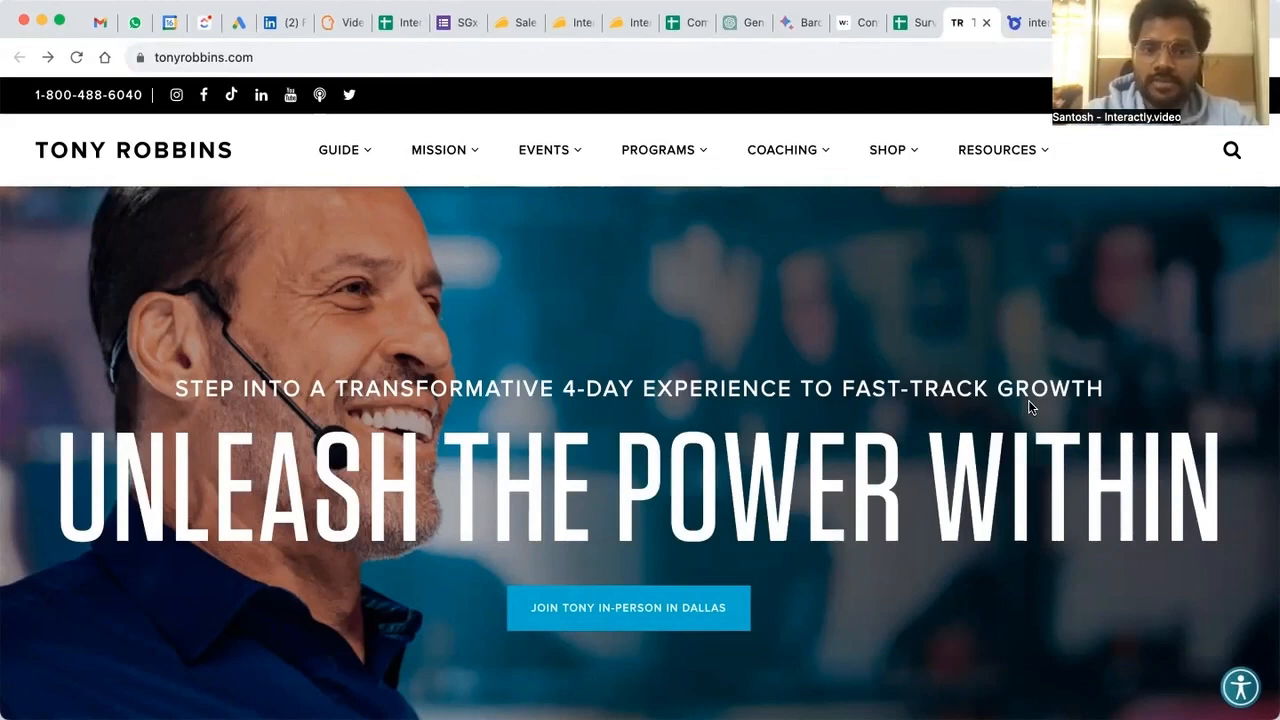
# Open the Life Coacher Interactly Flow spreadsheet and examine the introduction script and the list of visitor questions in column A
pyautogui.moveTo(675, 158)
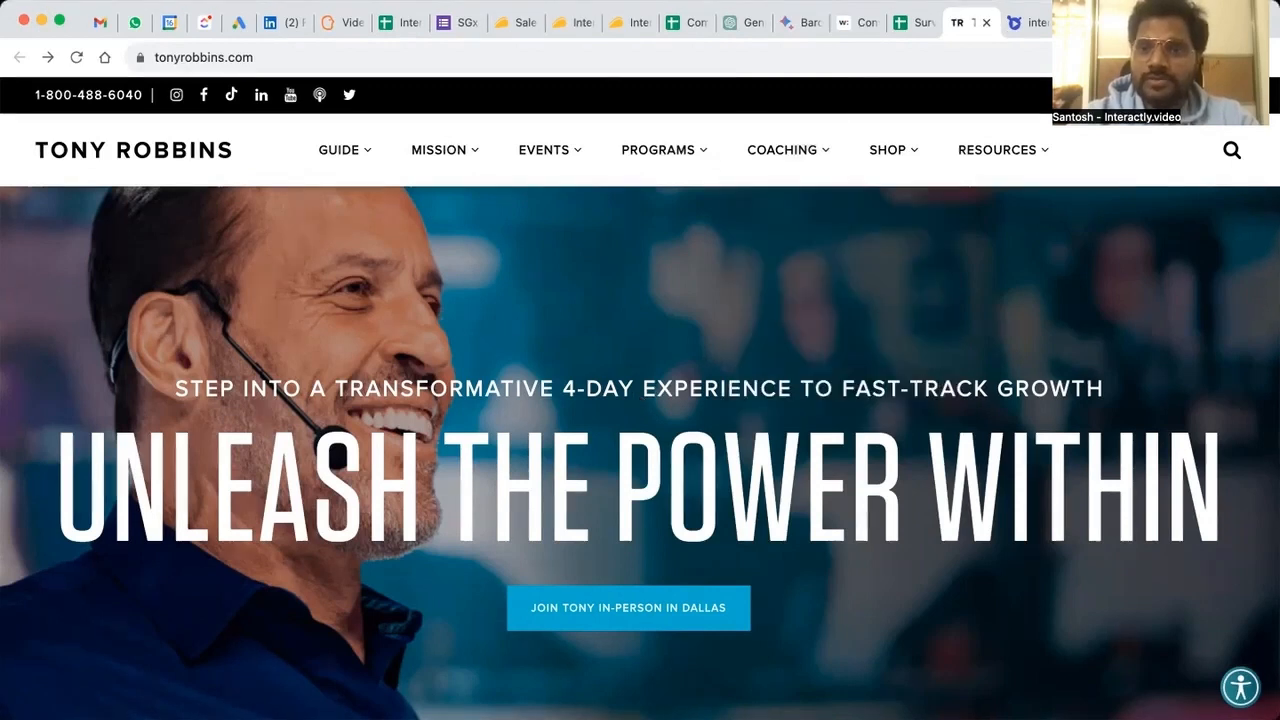
pyautogui.click(1085, 22)
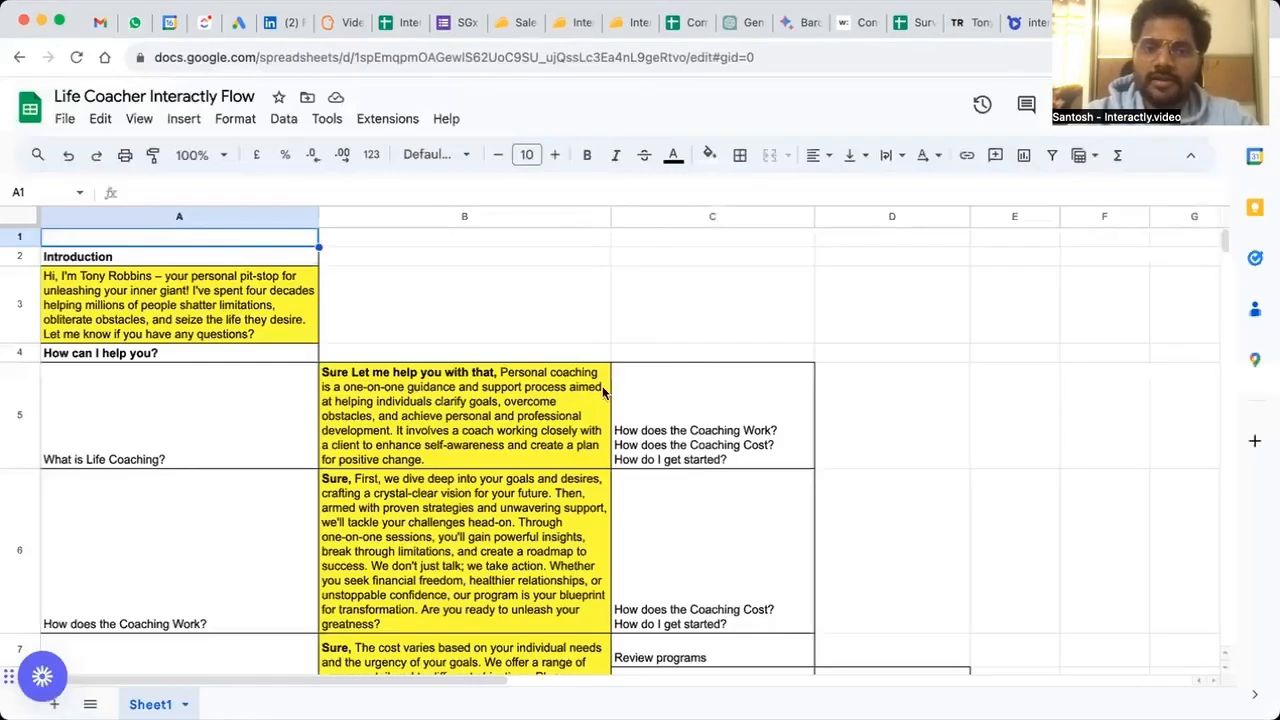
pyautogui.click(274, 314)
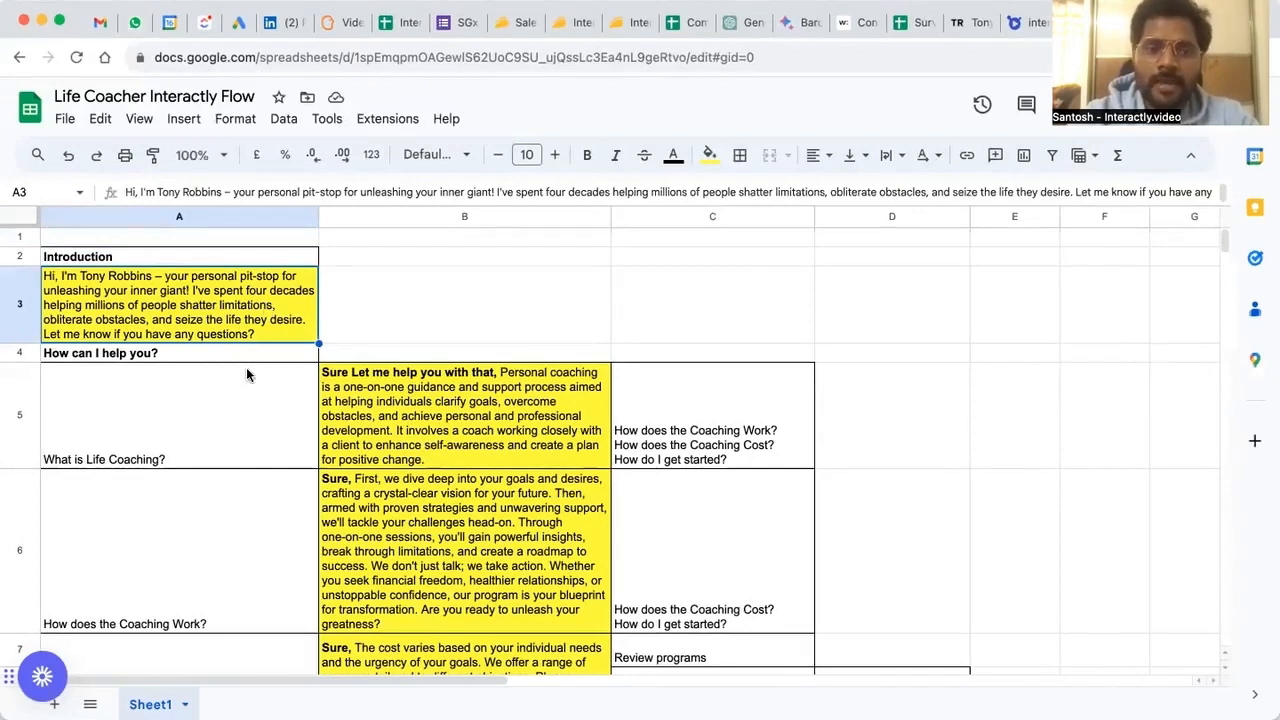
pyautogui.click(243, 402)
pyautogui.click(214, 527)
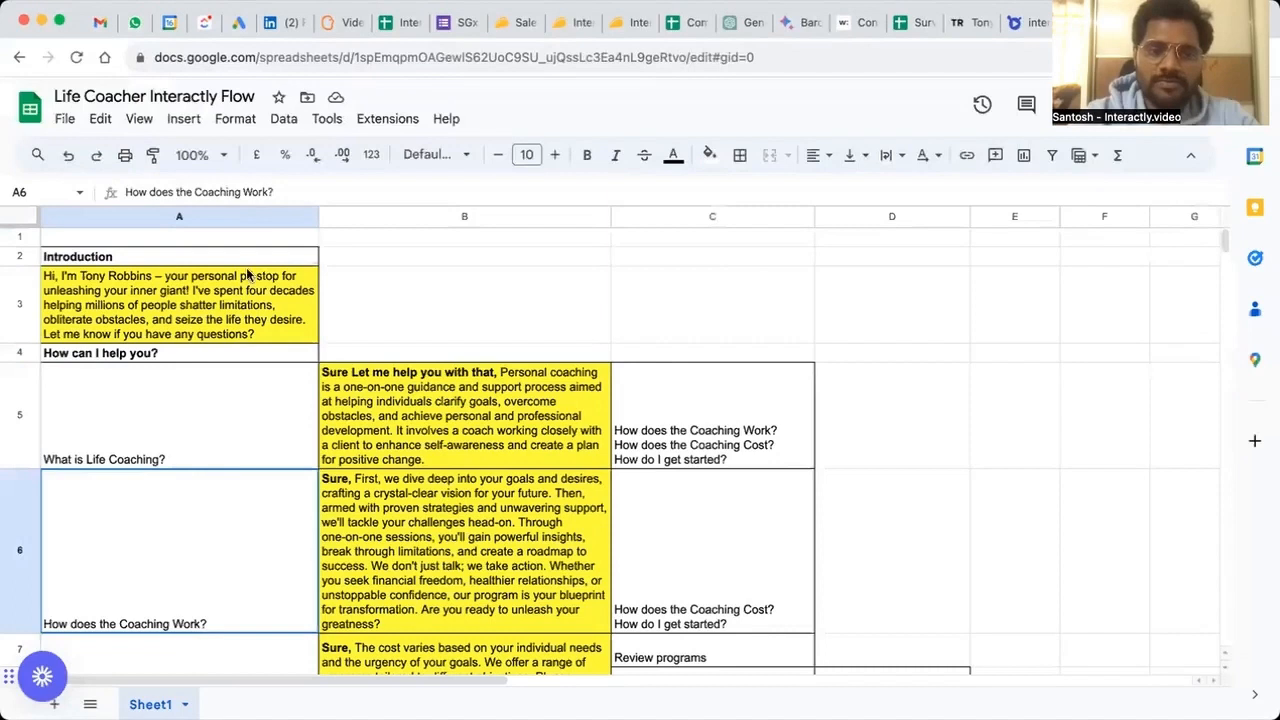
pyautogui.click(237, 311)
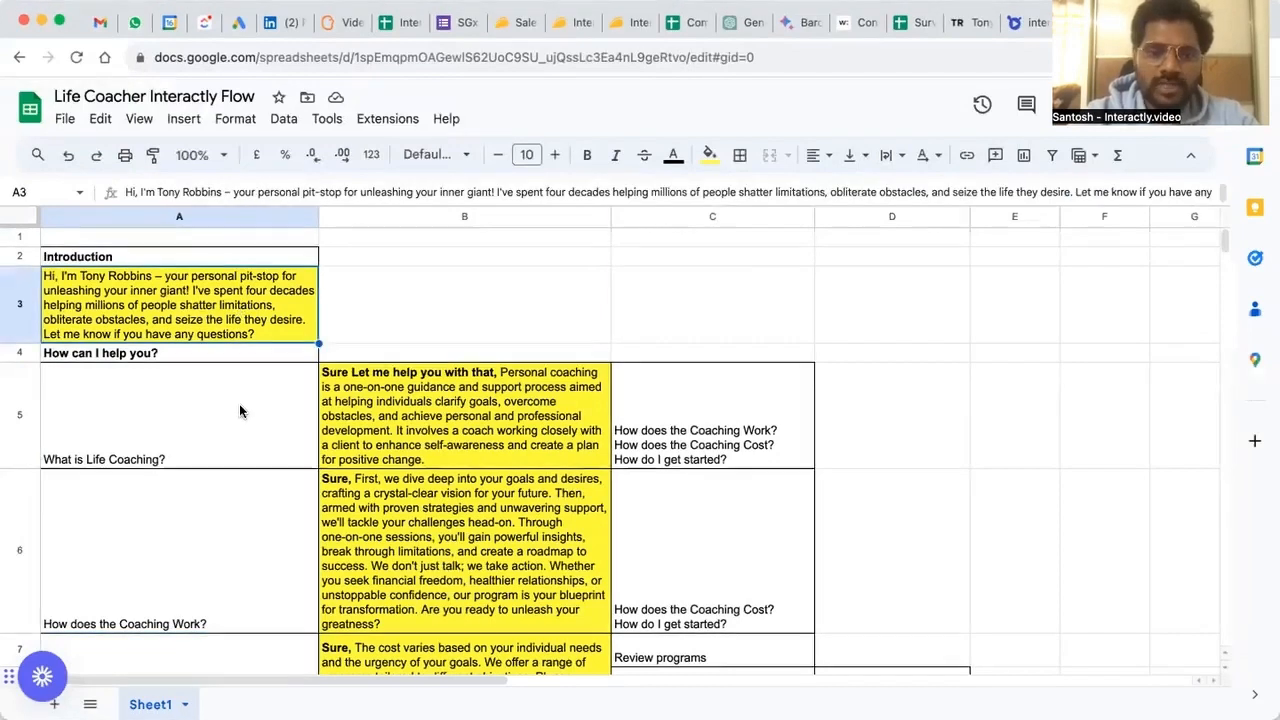
pyautogui.scroll(-1, 239, 403)
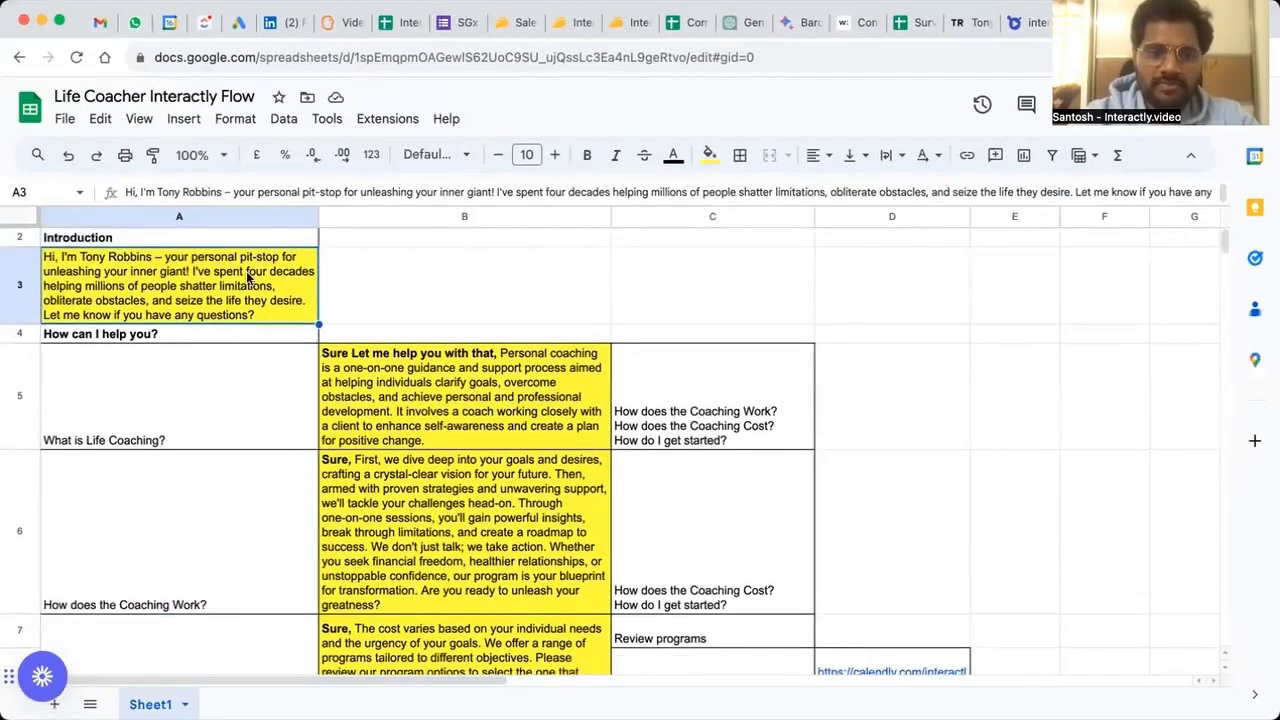
pyautogui.click(241, 377)
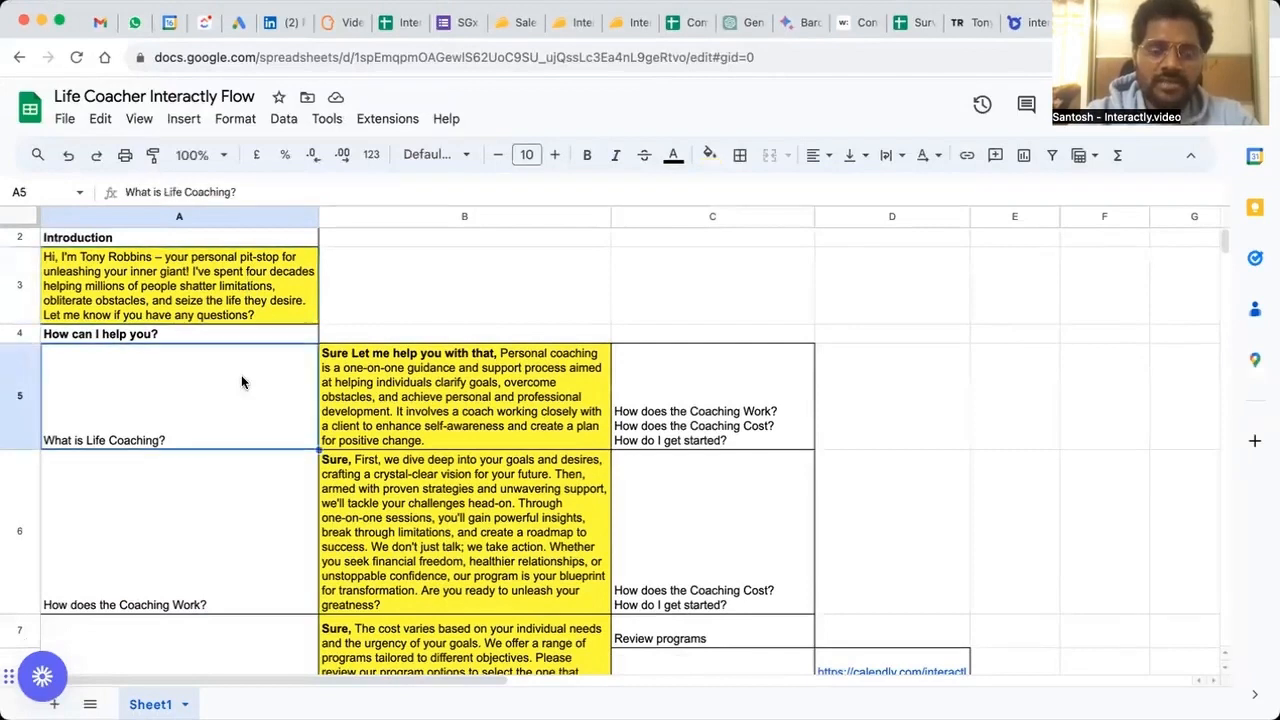
pyautogui.scroll(-4, 241, 377)
pyautogui.scroll(3, 241, 375)
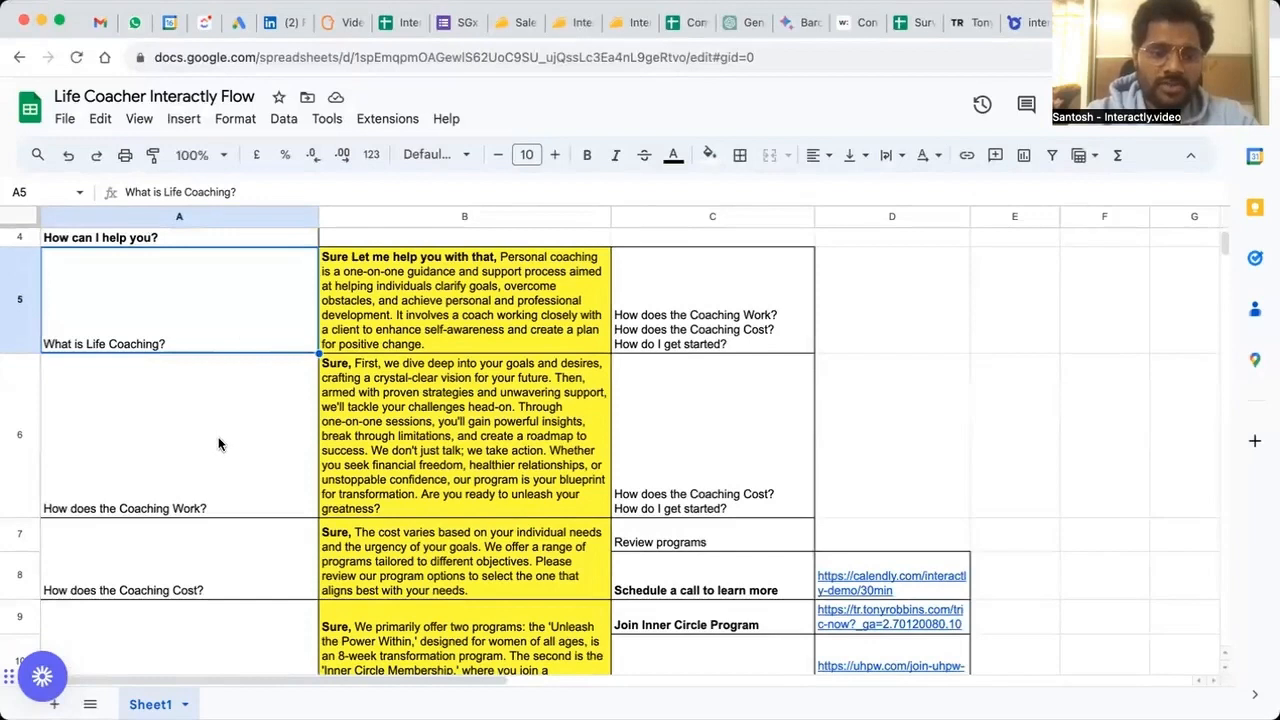
pyautogui.scroll(-5, 218, 444)
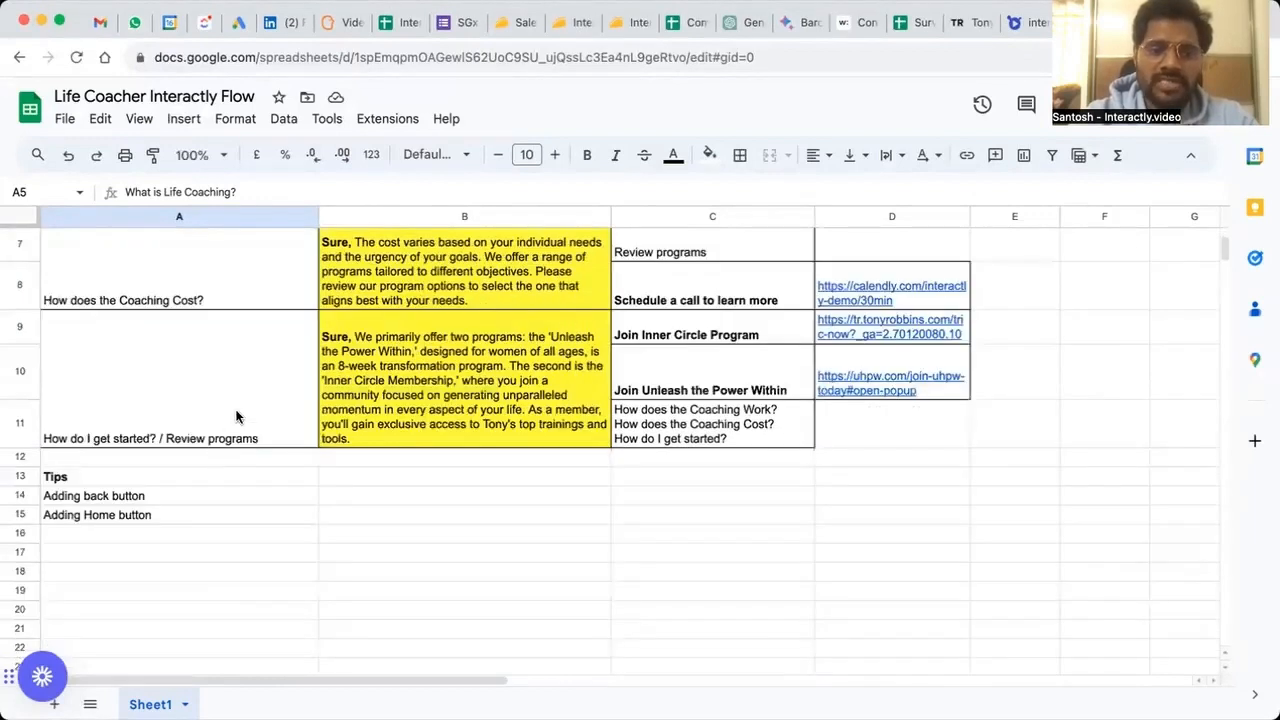
pyautogui.scroll(3, 236, 417)
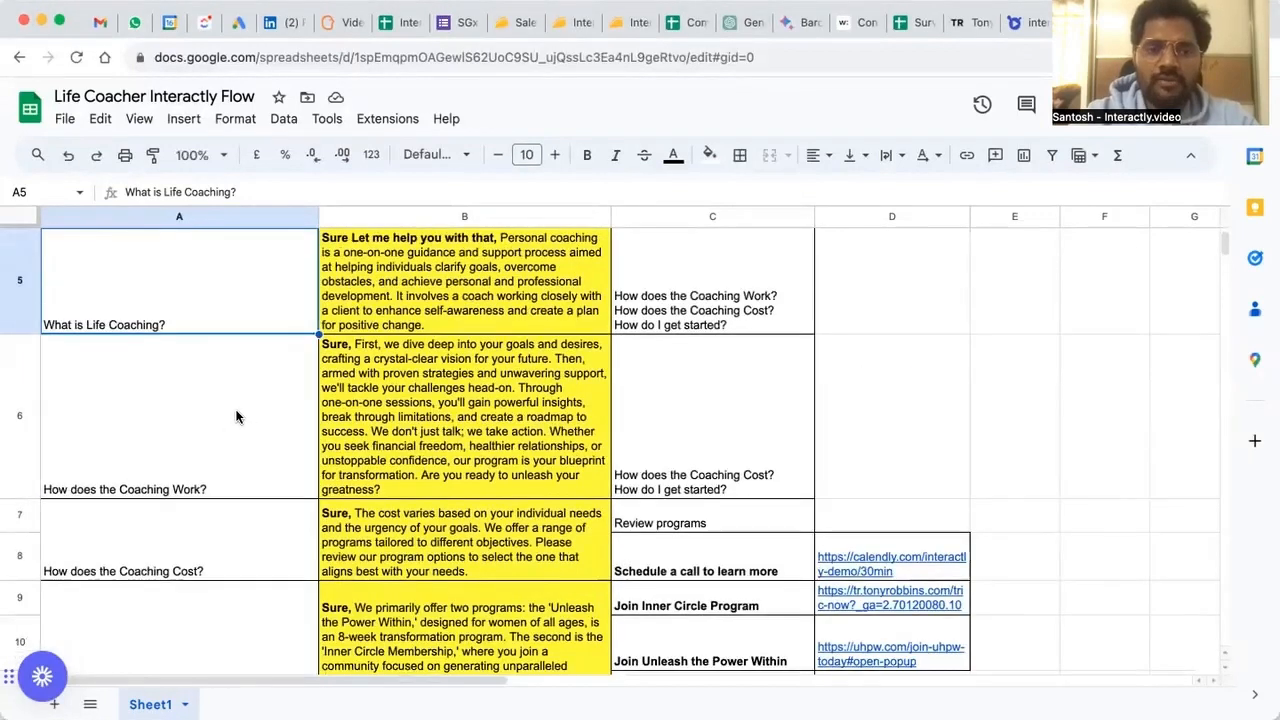
pyautogui.scroll(2, 236, 417)
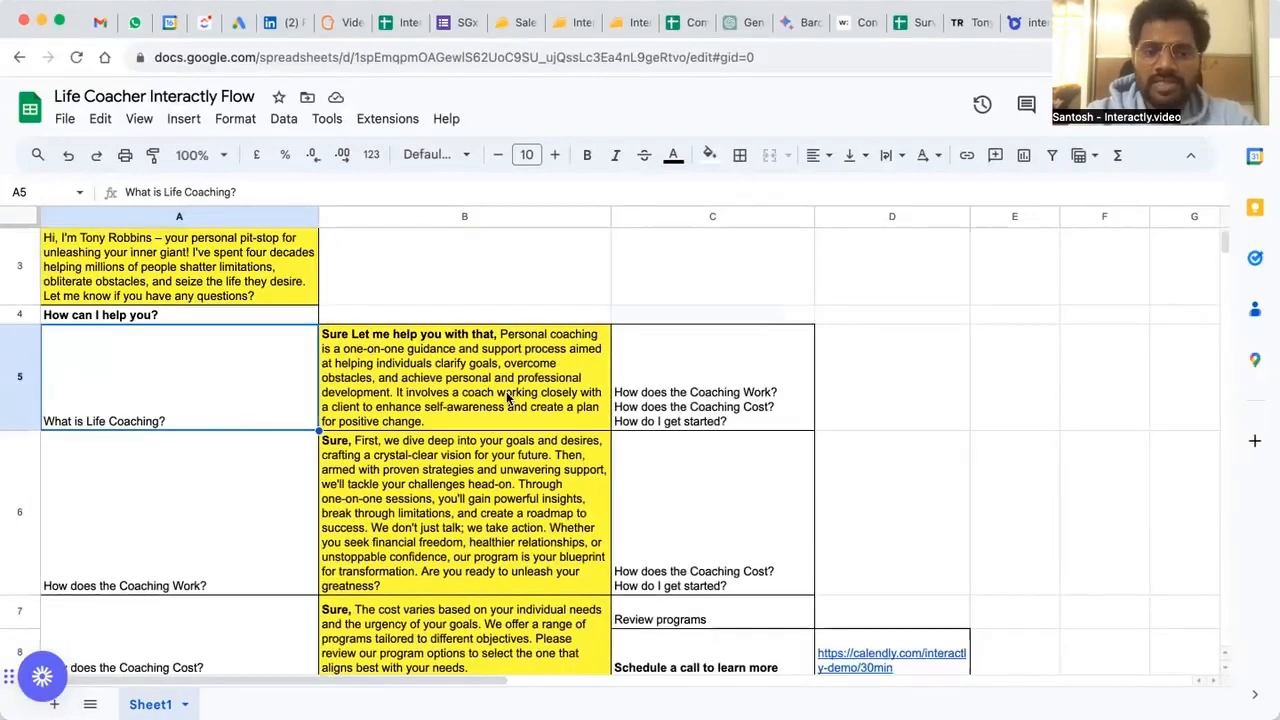
# Examine the follow-up options in column C for each question, including the scheduling and program-joining links in column D
pyautogui.click(690, 381)
pyautogui.scroll(-1, 690, 381)
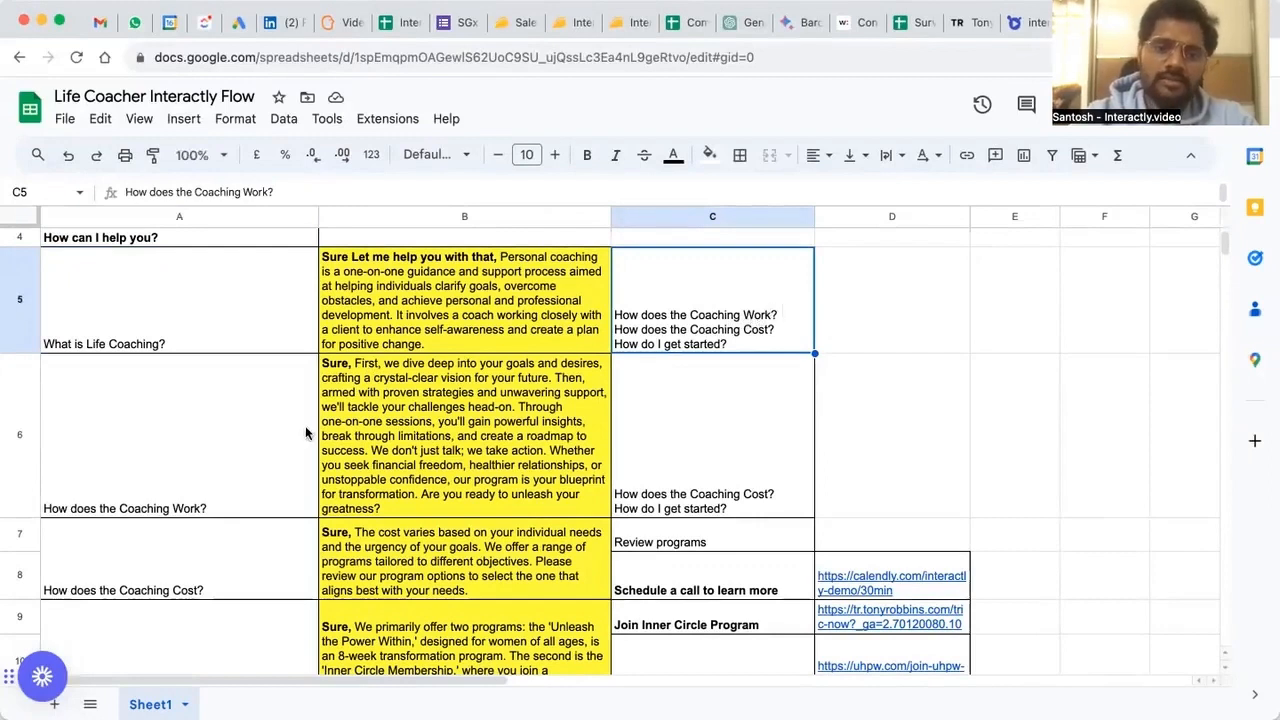
pyautogui.click(408, 430)
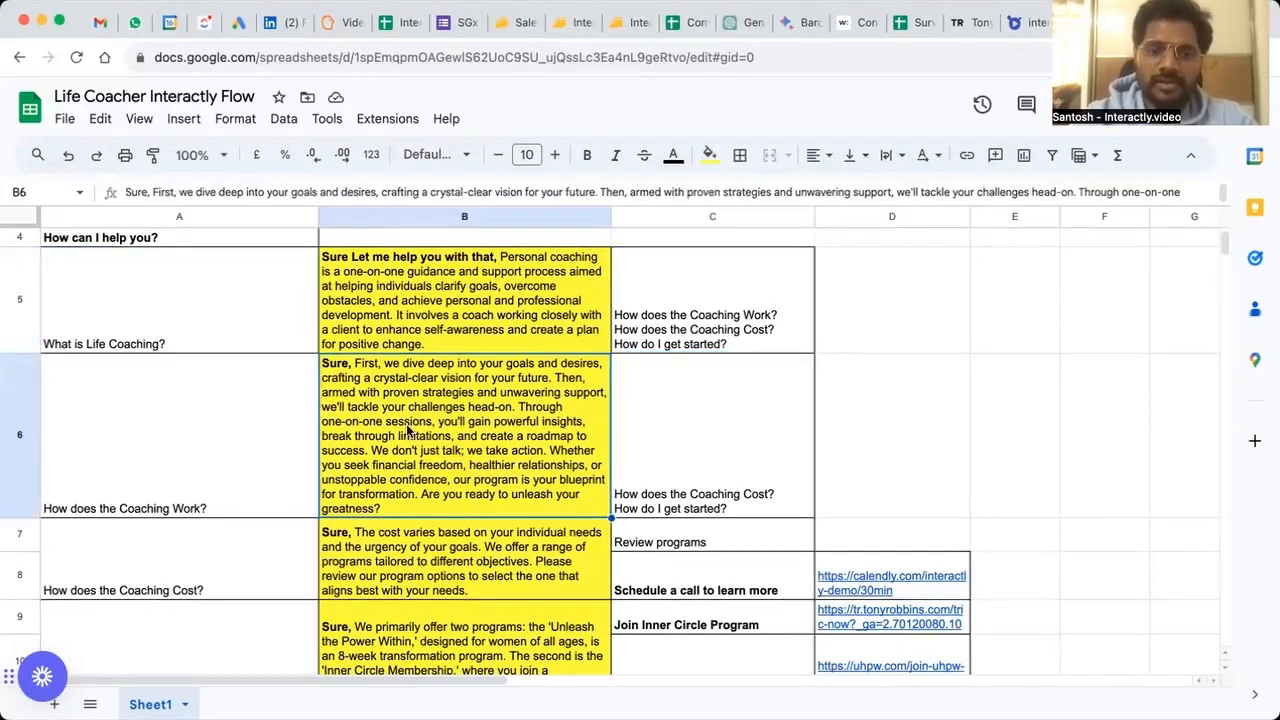
pyautogui.click(665, 449)
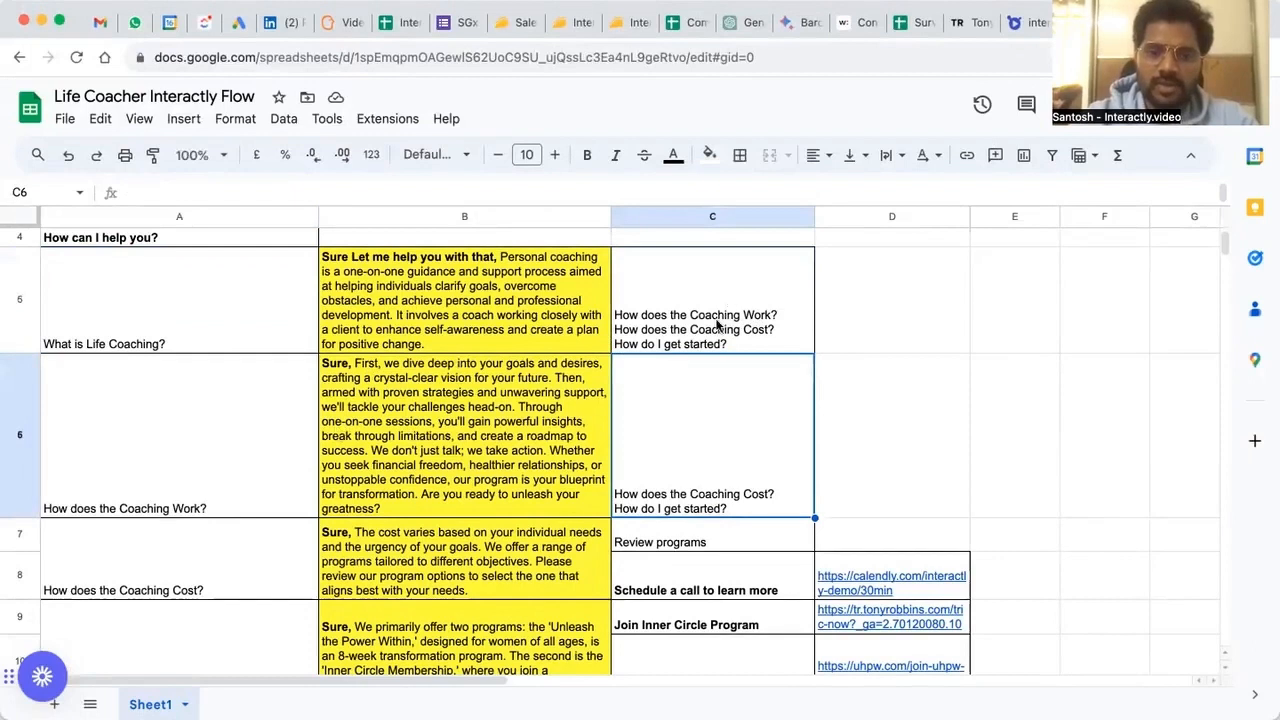
pyautogui.click(200, 477)
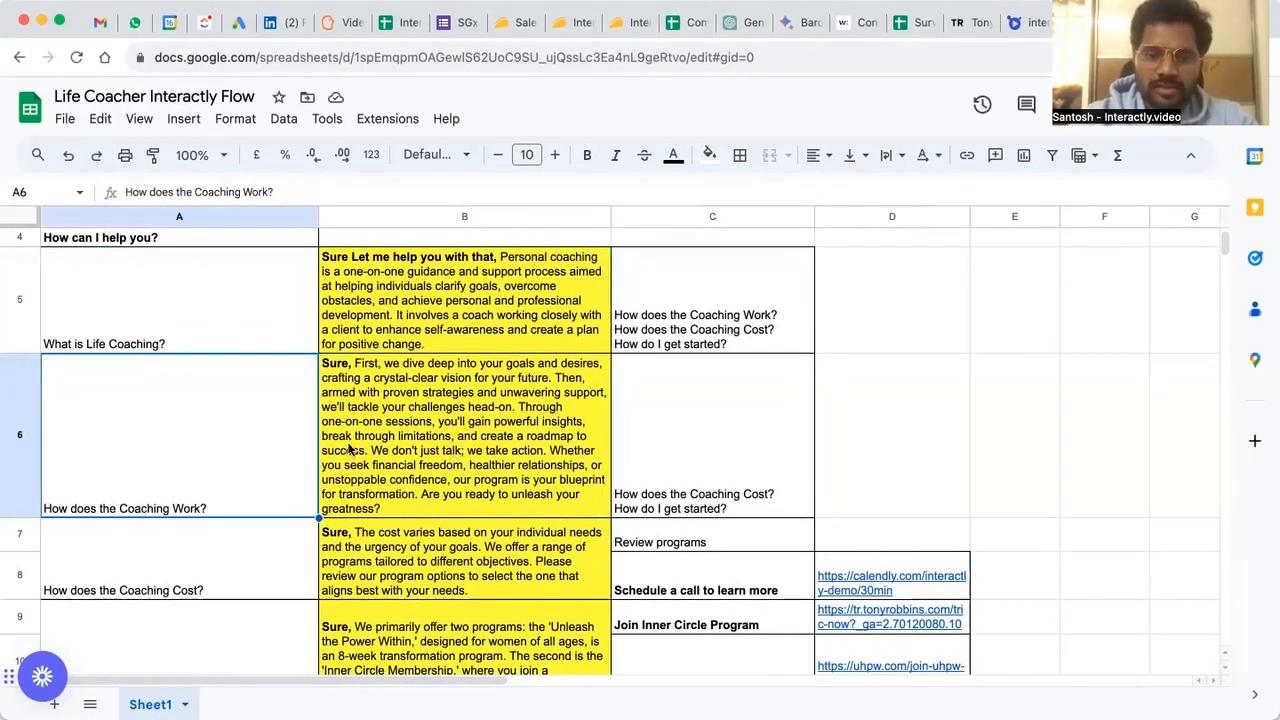
pyautogui.scroll(-1, 300, 500)
pyautogui.scroll(-1, 575, 517)
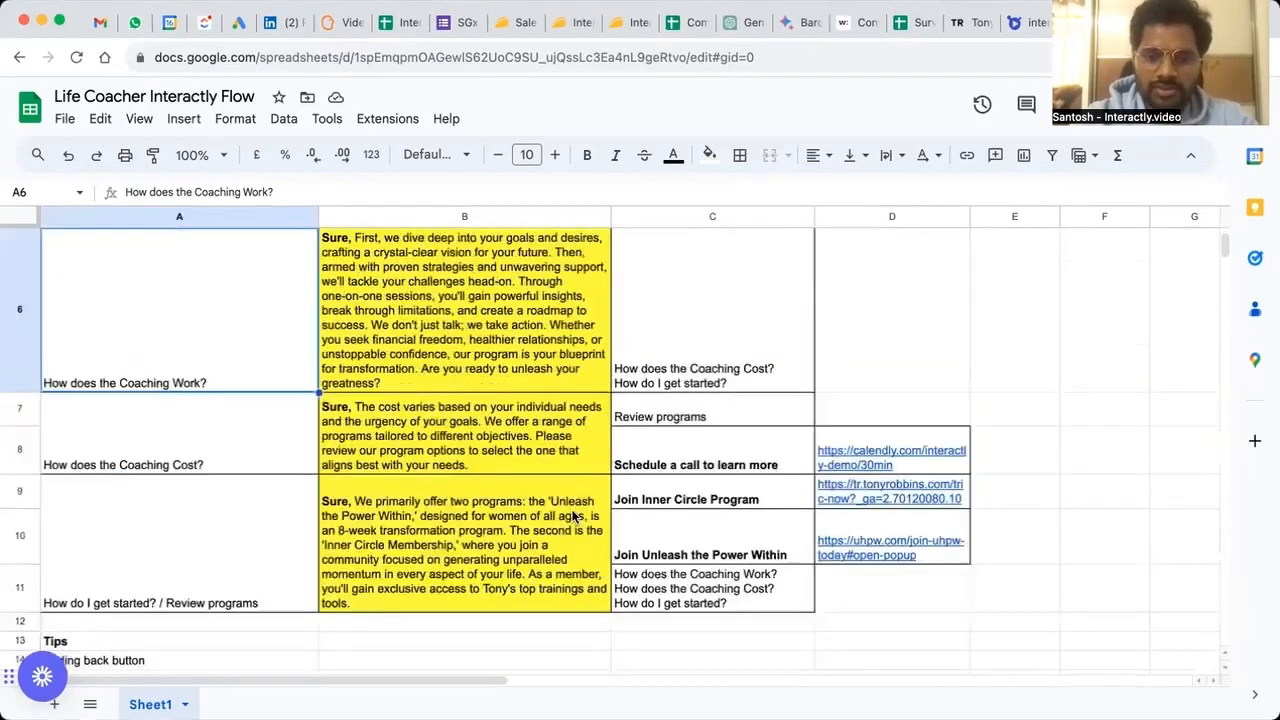
pyautogui.scroll(1, 574, 515)
pyautogui.scroll(-1, 575, 517)
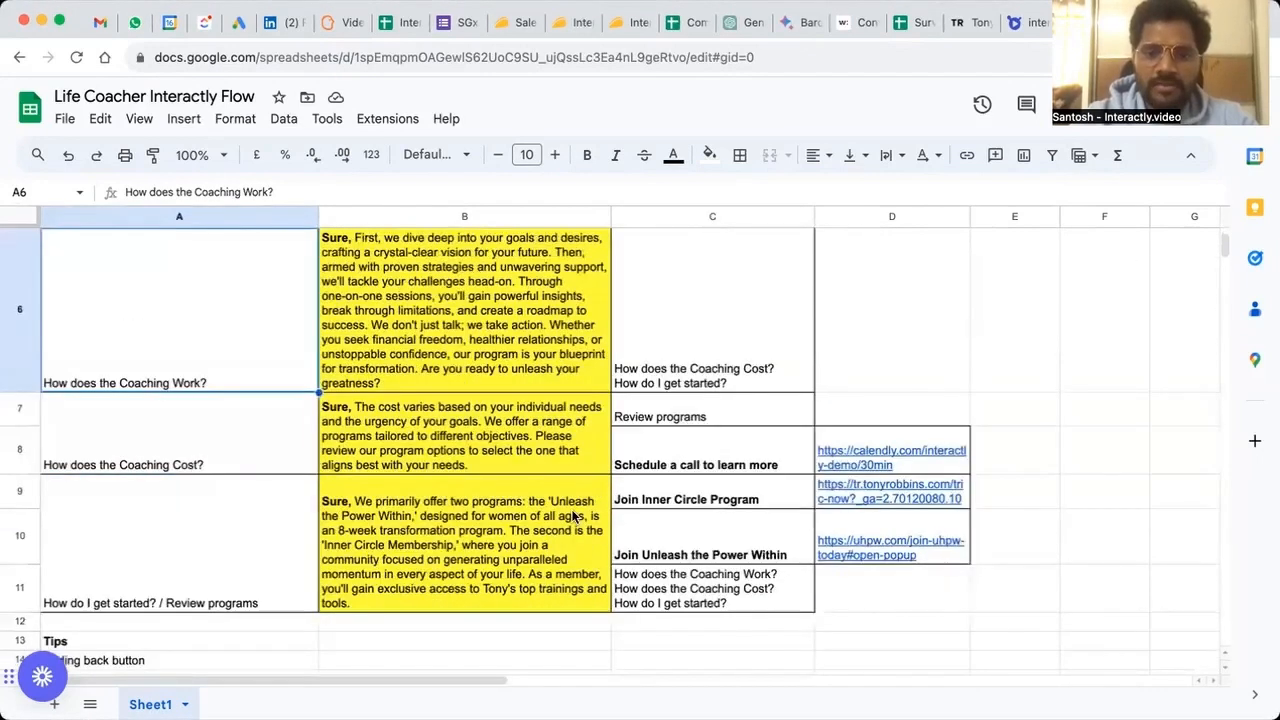
pyautogui.click(694, 465)
pyautogui.click(868, 449)
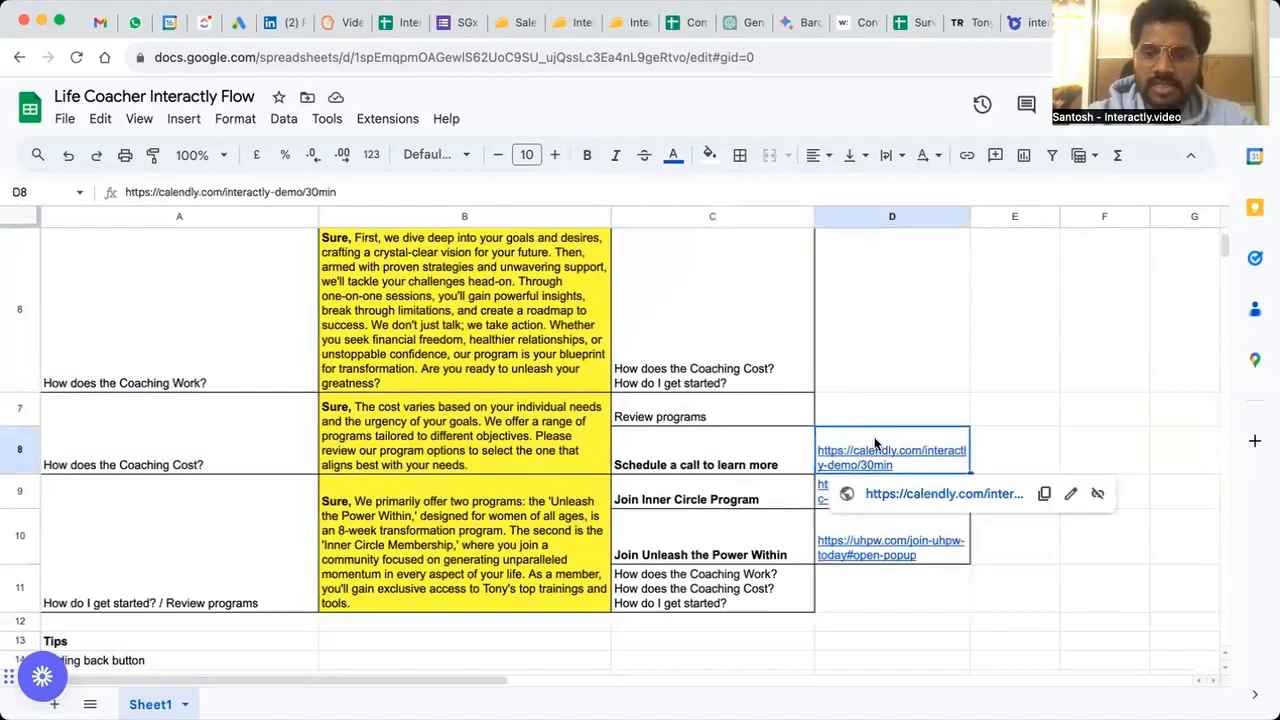
pyautogui.click(681, 492)
pyautogui.click(695, 541)
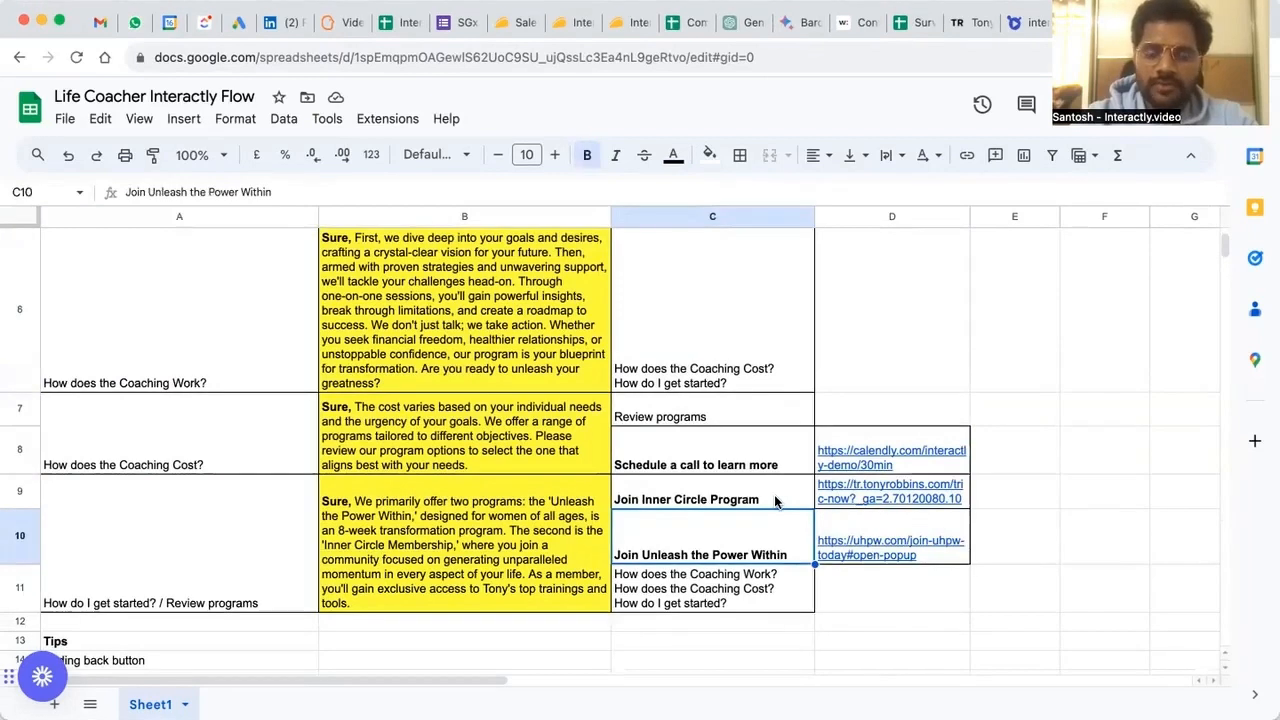
# Review the scripted video answers in column B, including the replies about what life coaching is and how it works
pyautogui.scroll(4, 765, 440)
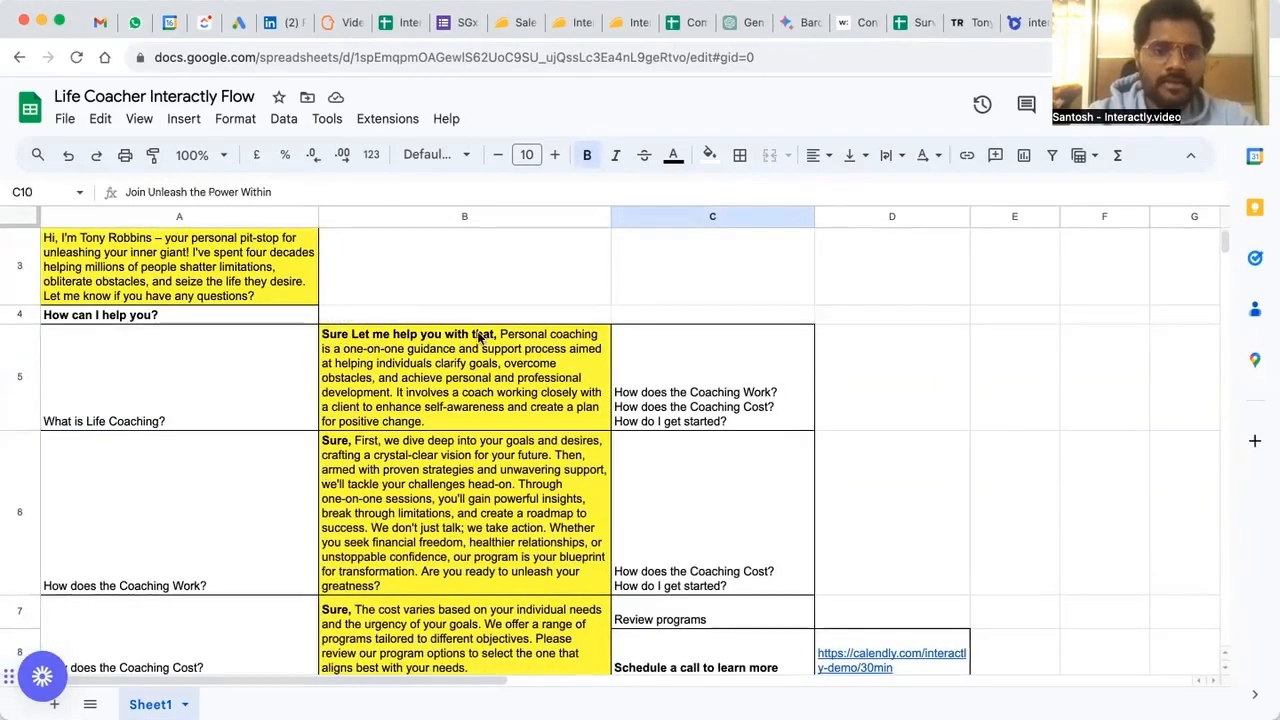
pyautogui.click(370, 360)
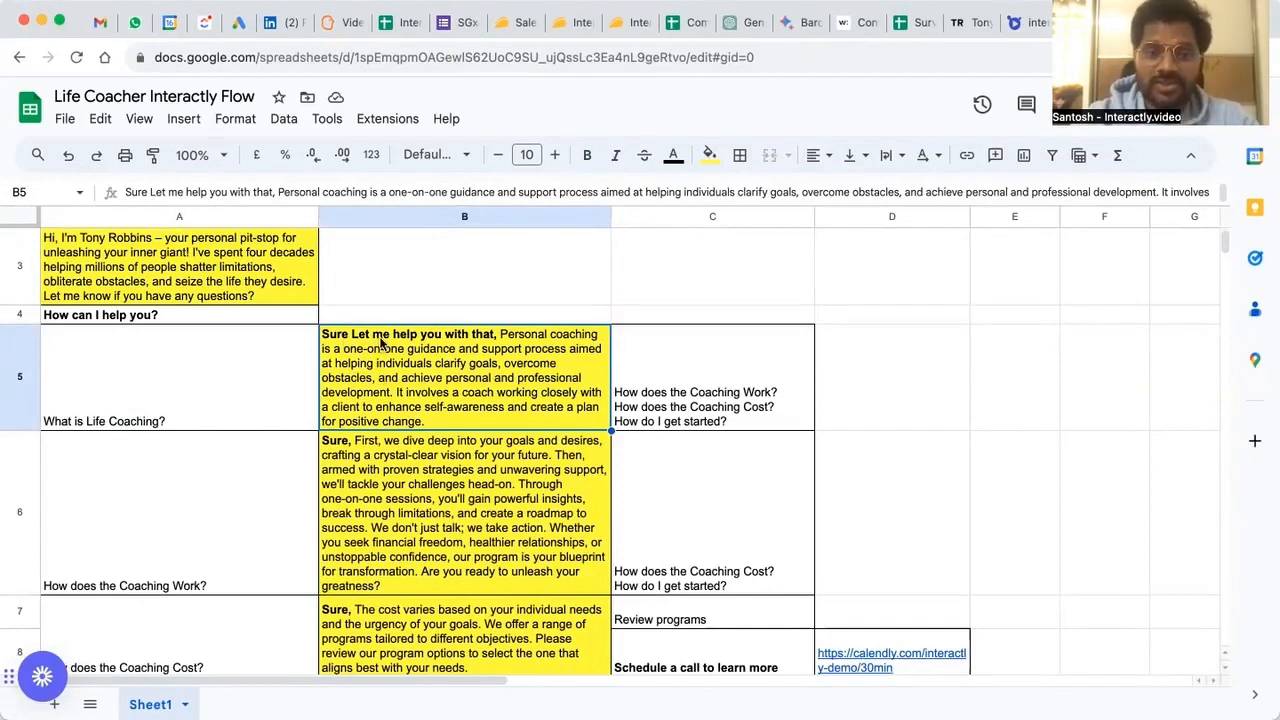
pyautogui.click(408, 485)
pyautogui.scroll(-5, 407, 485)
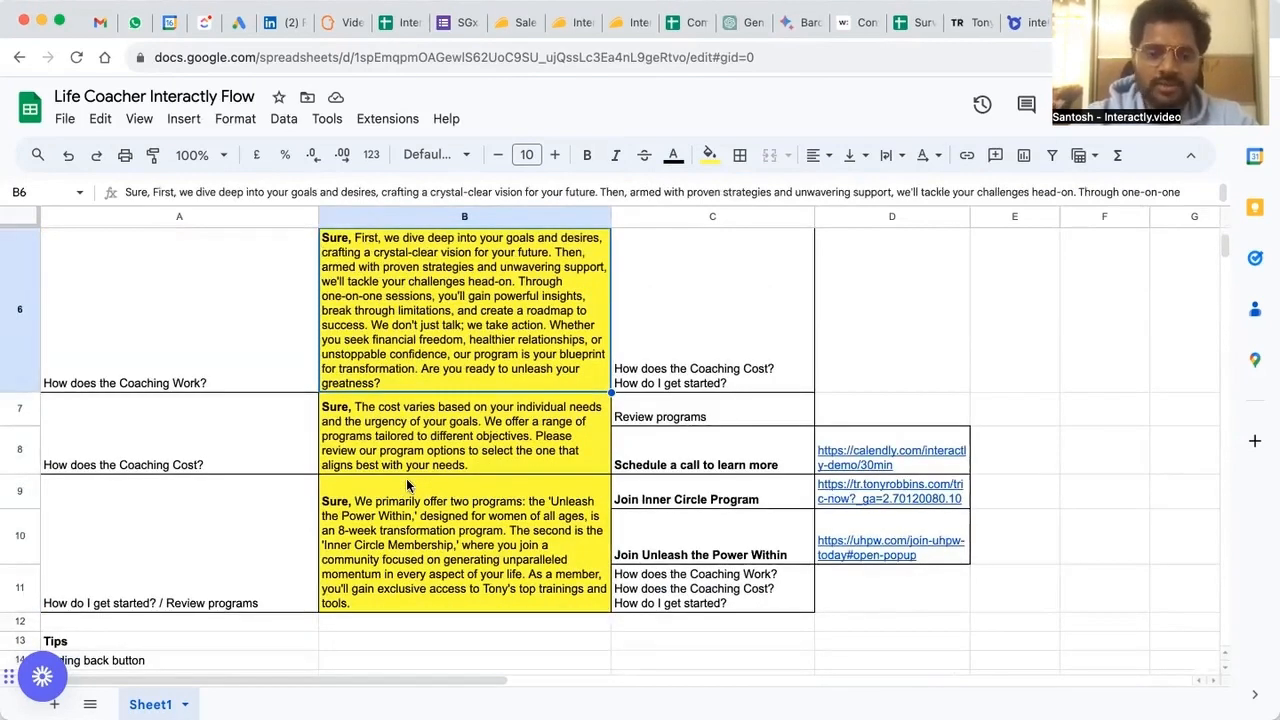
pyautogui.scroll(5, 407, 485)
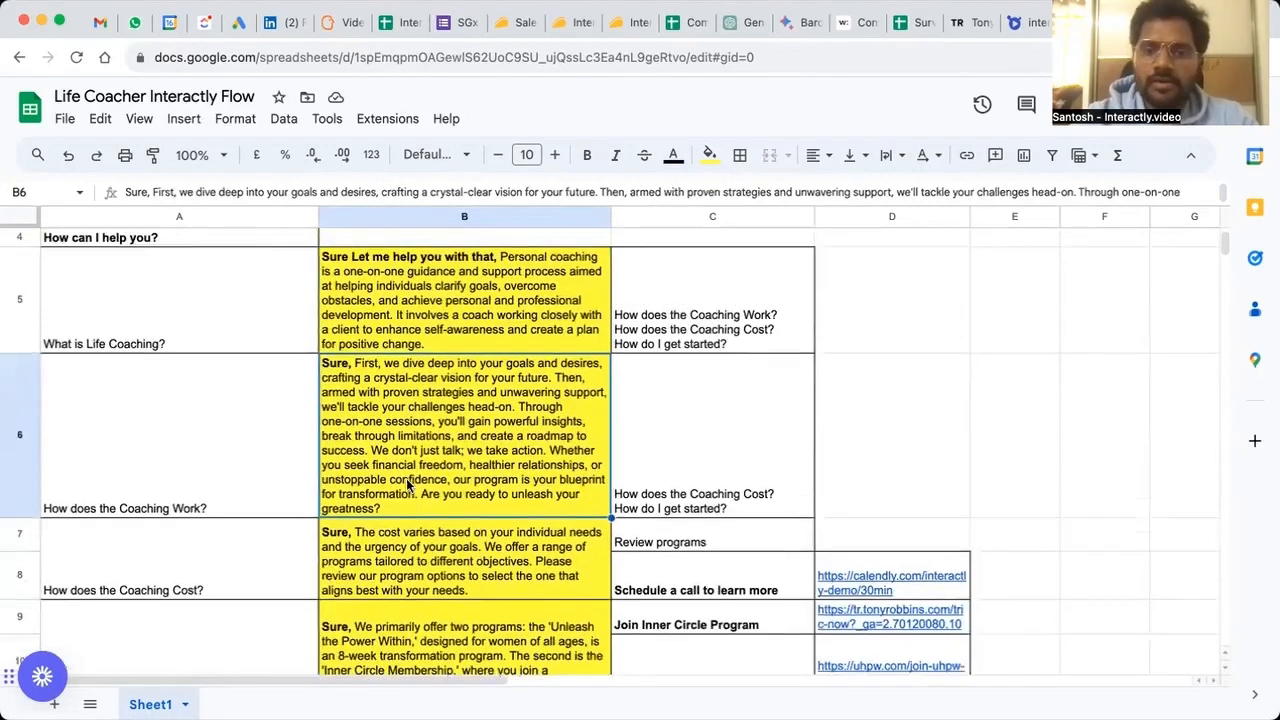
# Switch to Interactly, create an interactive video named "custom video demo" and start building it
pyautogui.click(1022, 22)
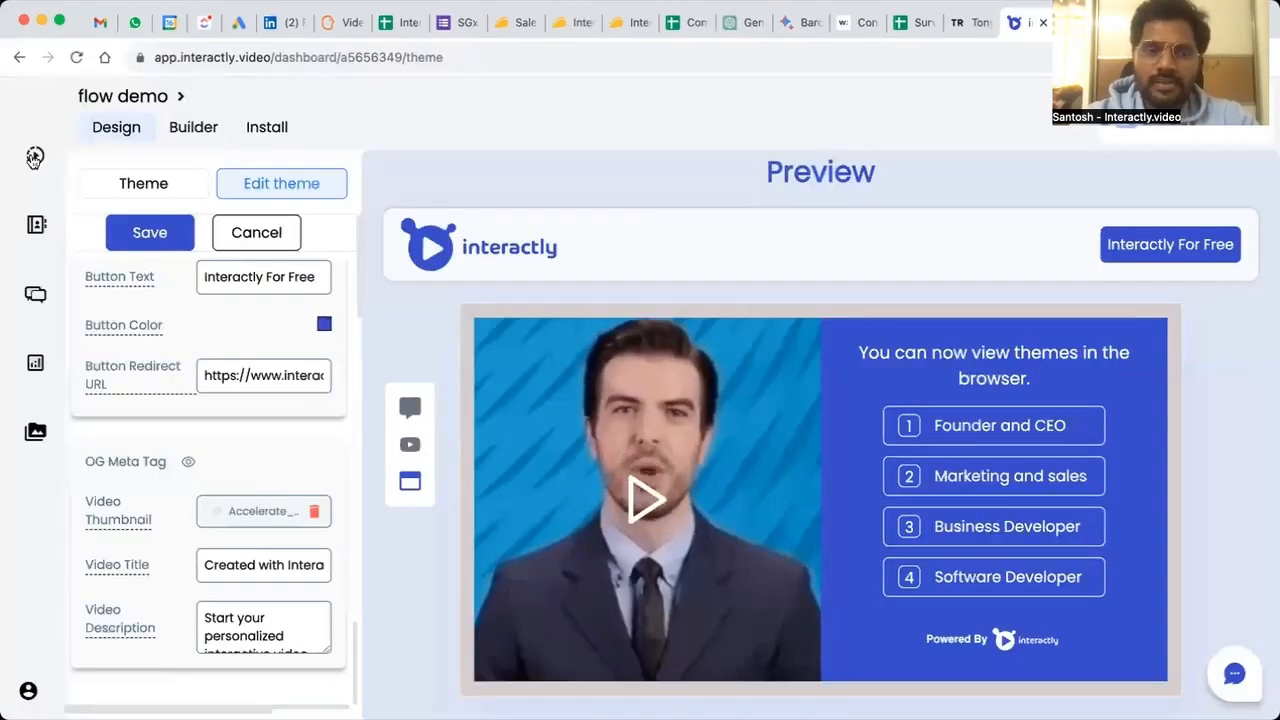
pyautogui.click(35, 157)
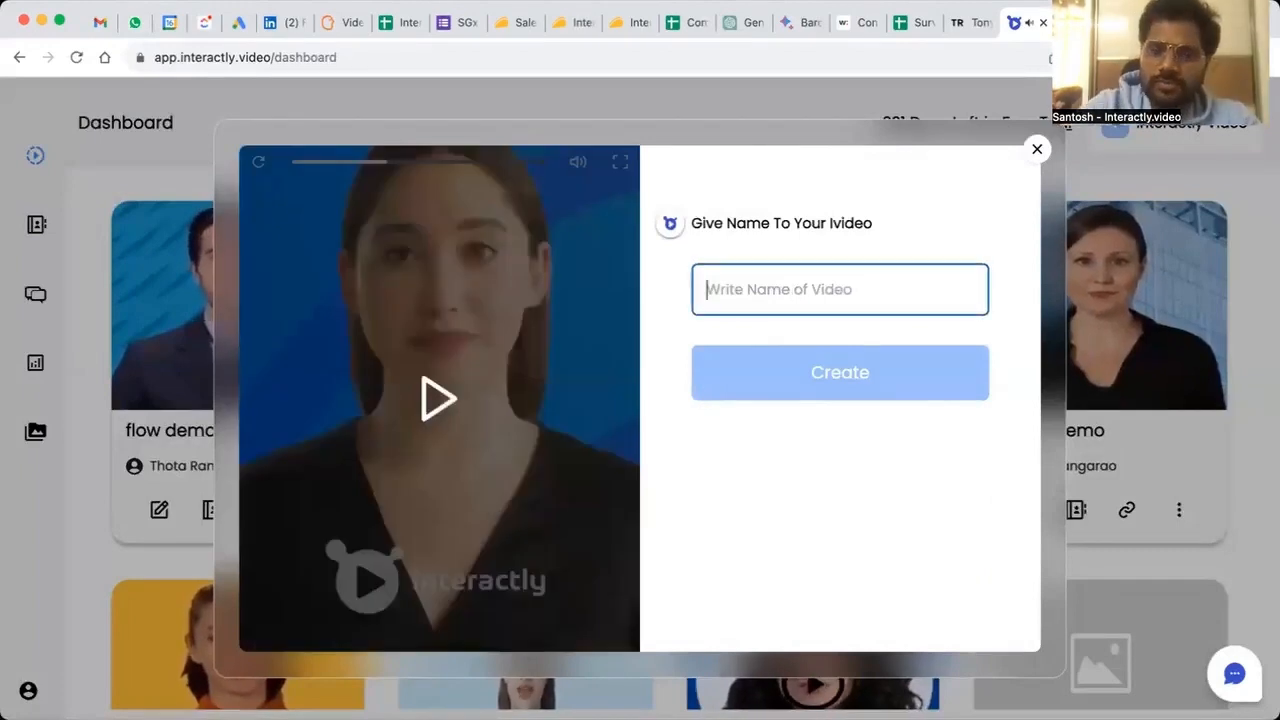
pyautogui.write('custom video ')
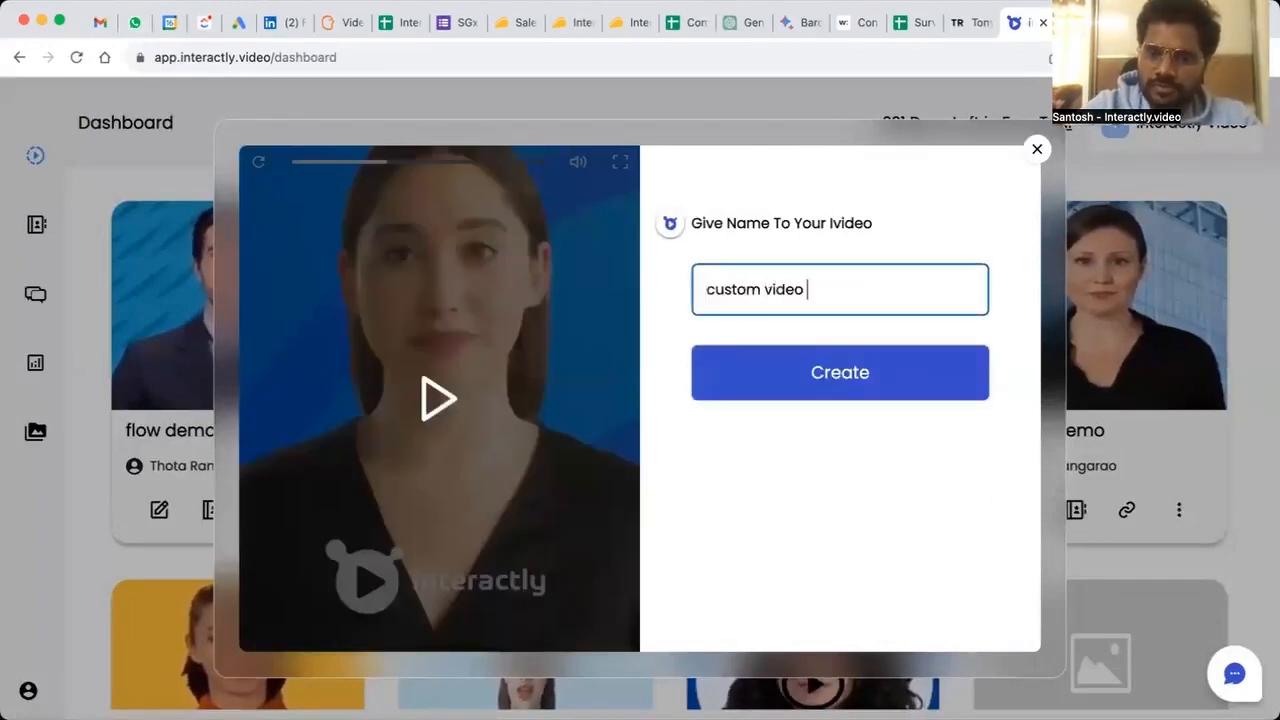
pyautogui.write('demo')
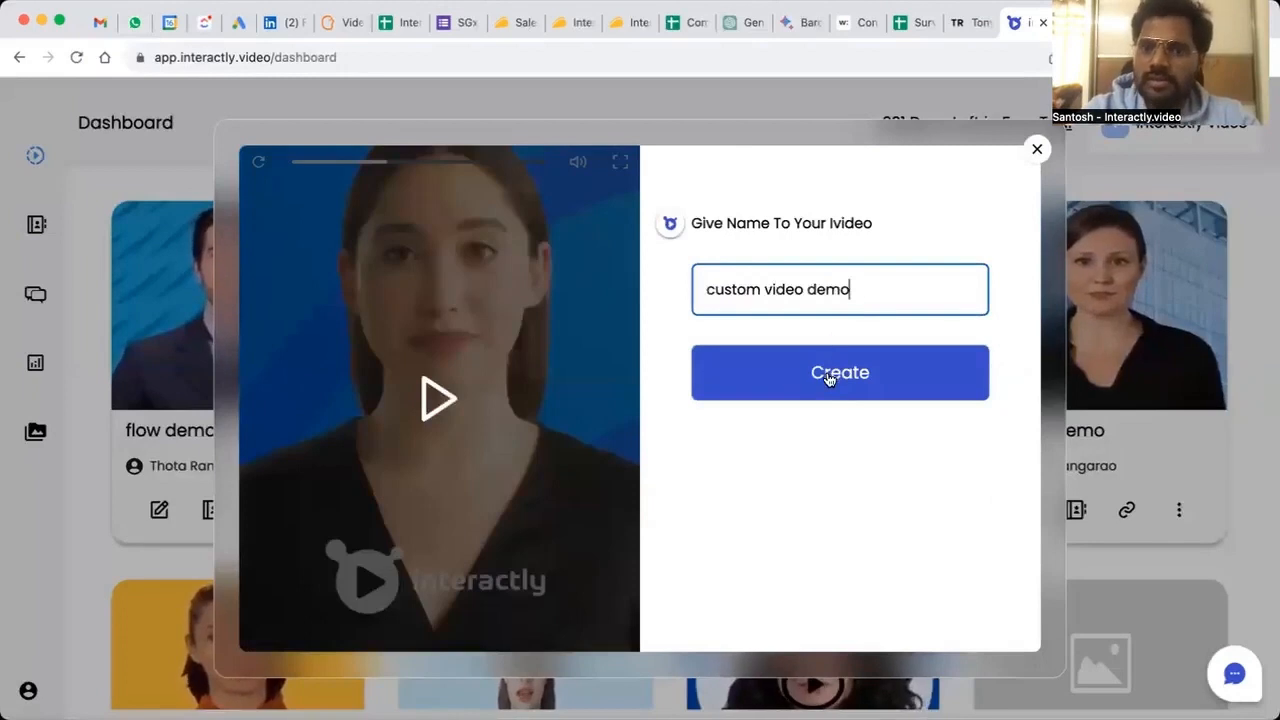
pyautogui.click(829, 375)
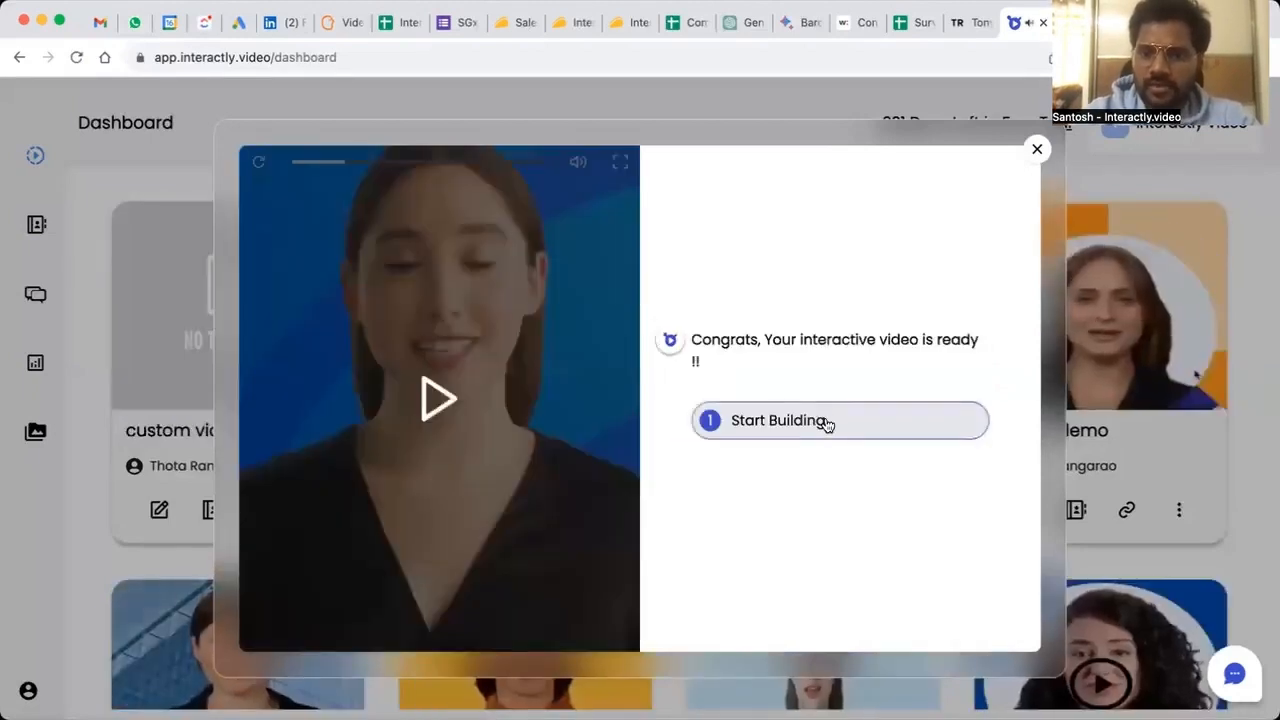
pyautogui.click(825, 423)
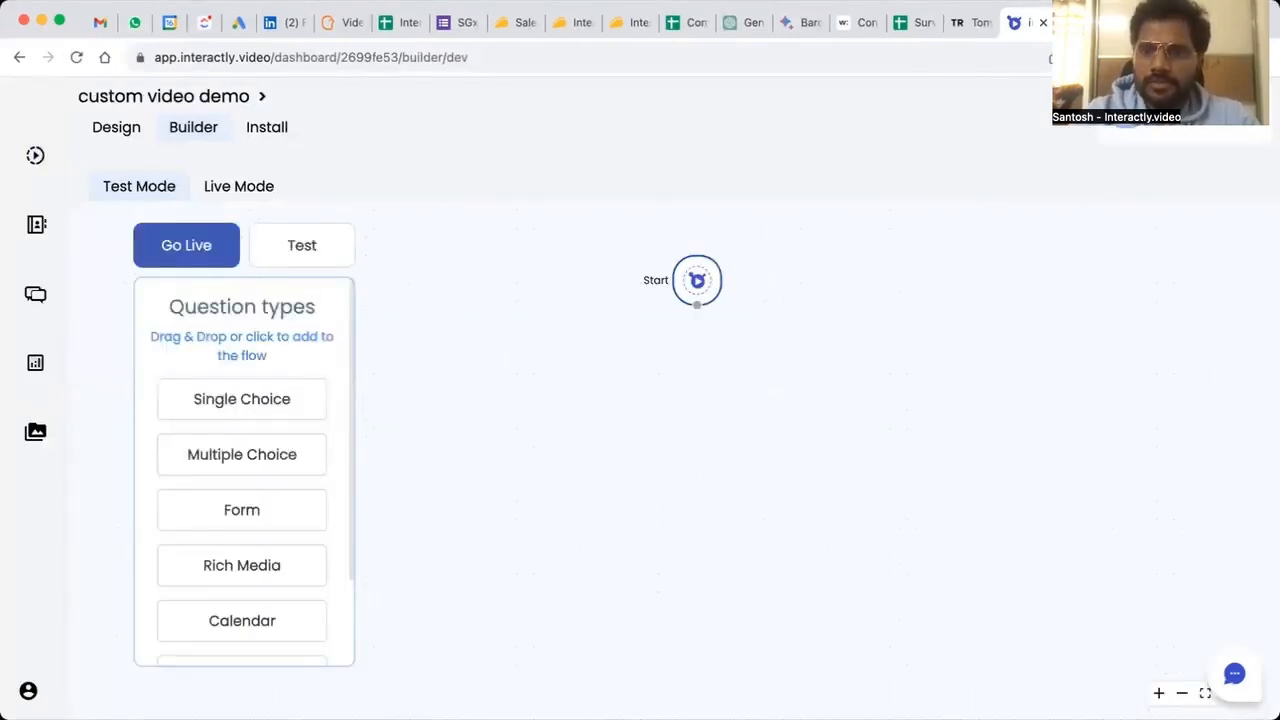
# Check the introduction script and the "What is Life Coaching?" question in the Google Sheets flow plan
pyautogui.click(395, 22)
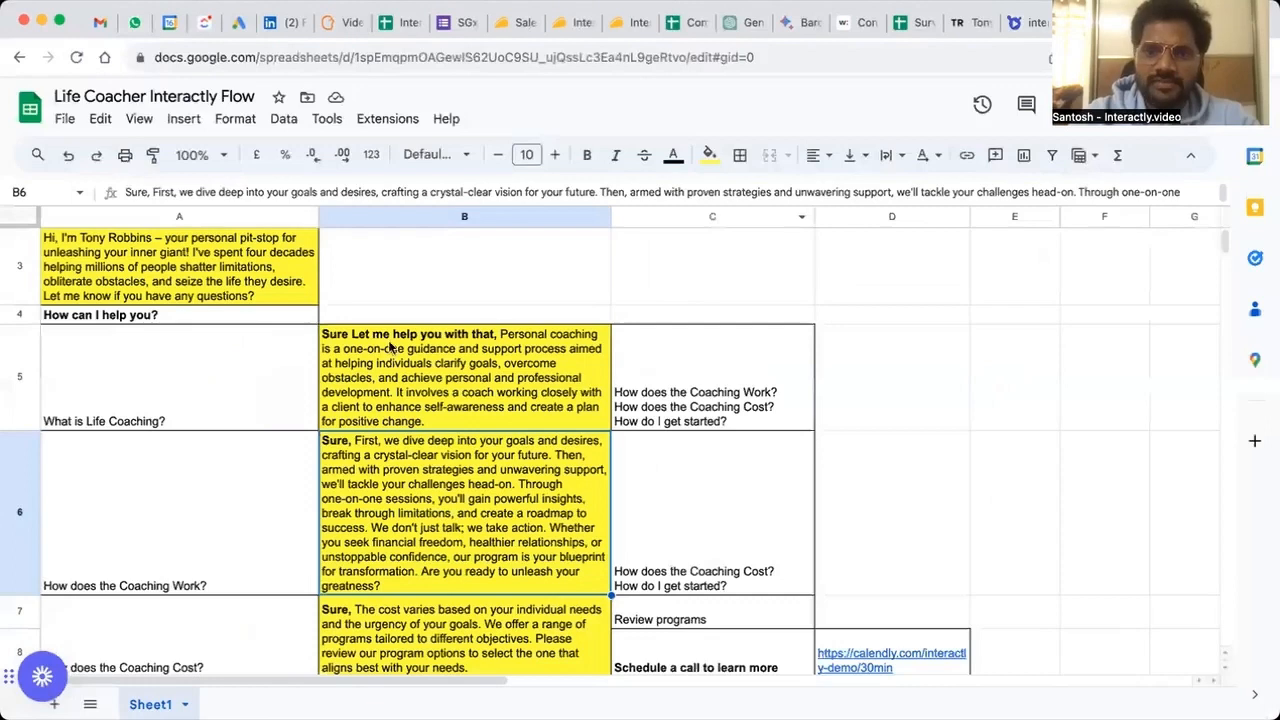
pyautogui.click(247, 290)
pyautogui.click(240, 390)
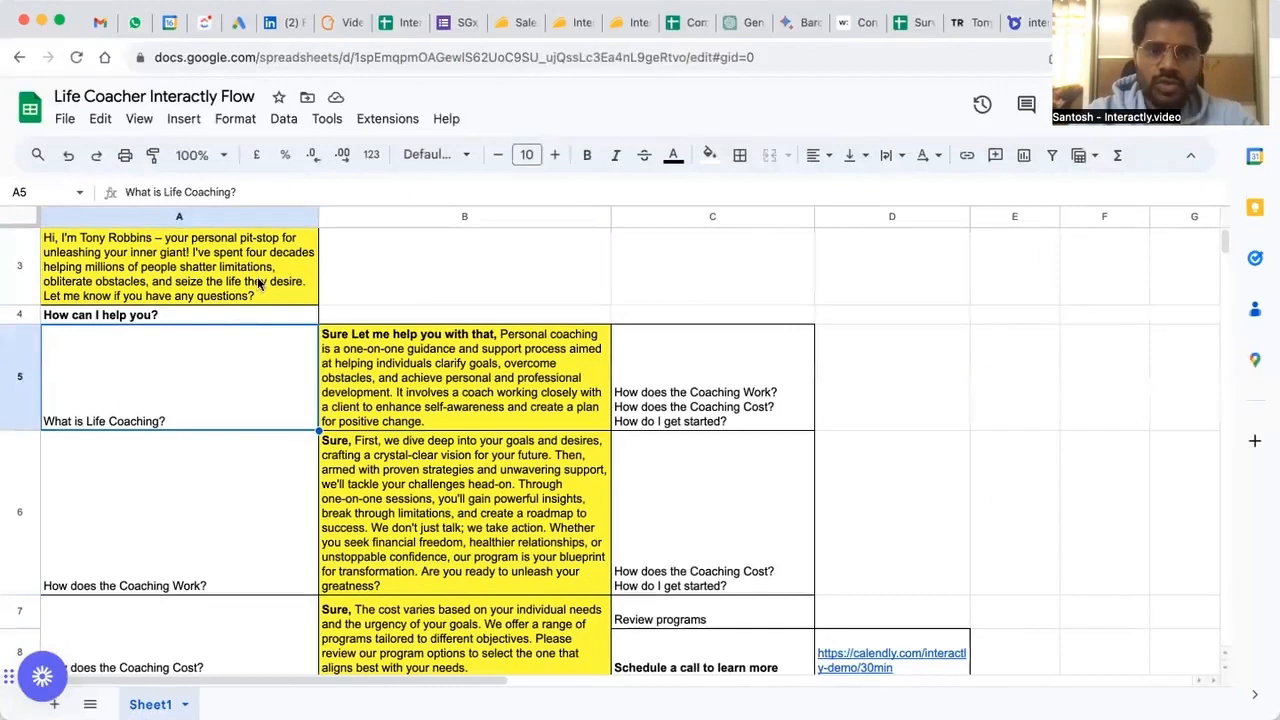
# Switch to Interactly, add a Single Choice question to the flow and set its video source to Record Video
pyautogui.click(1025, 29)
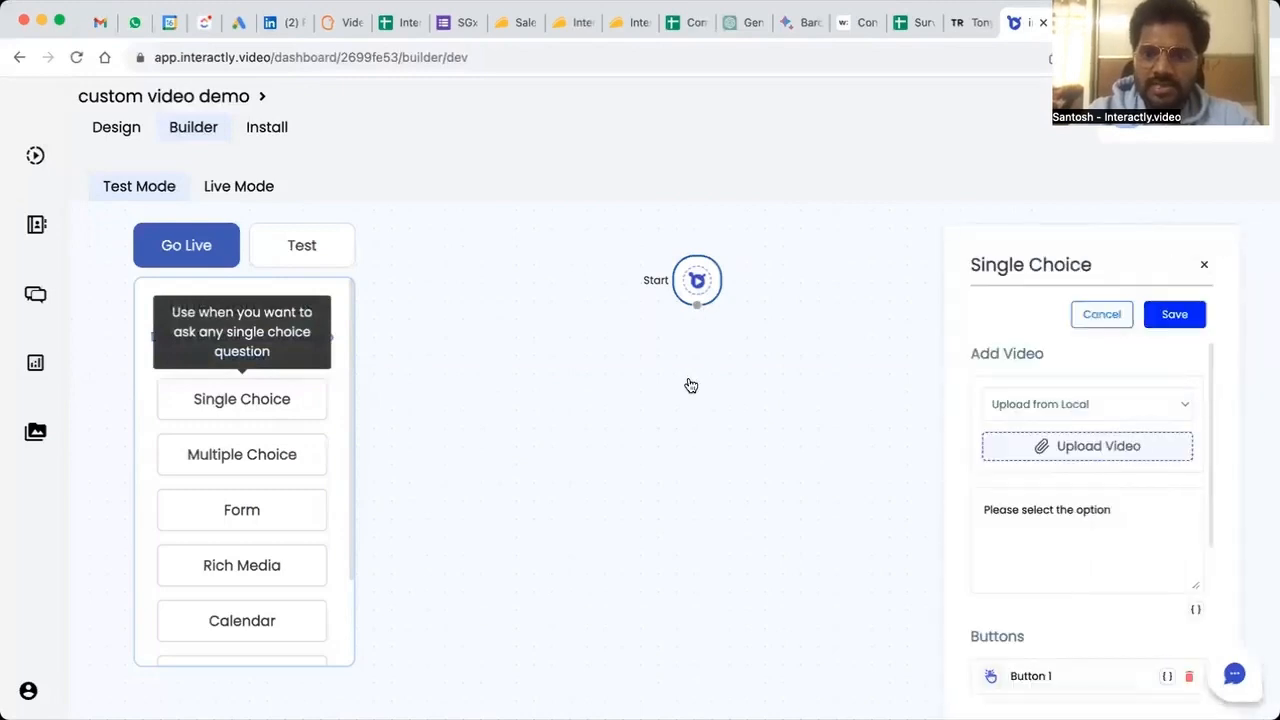
pyautogui.scroll(-2, 1077, 410)
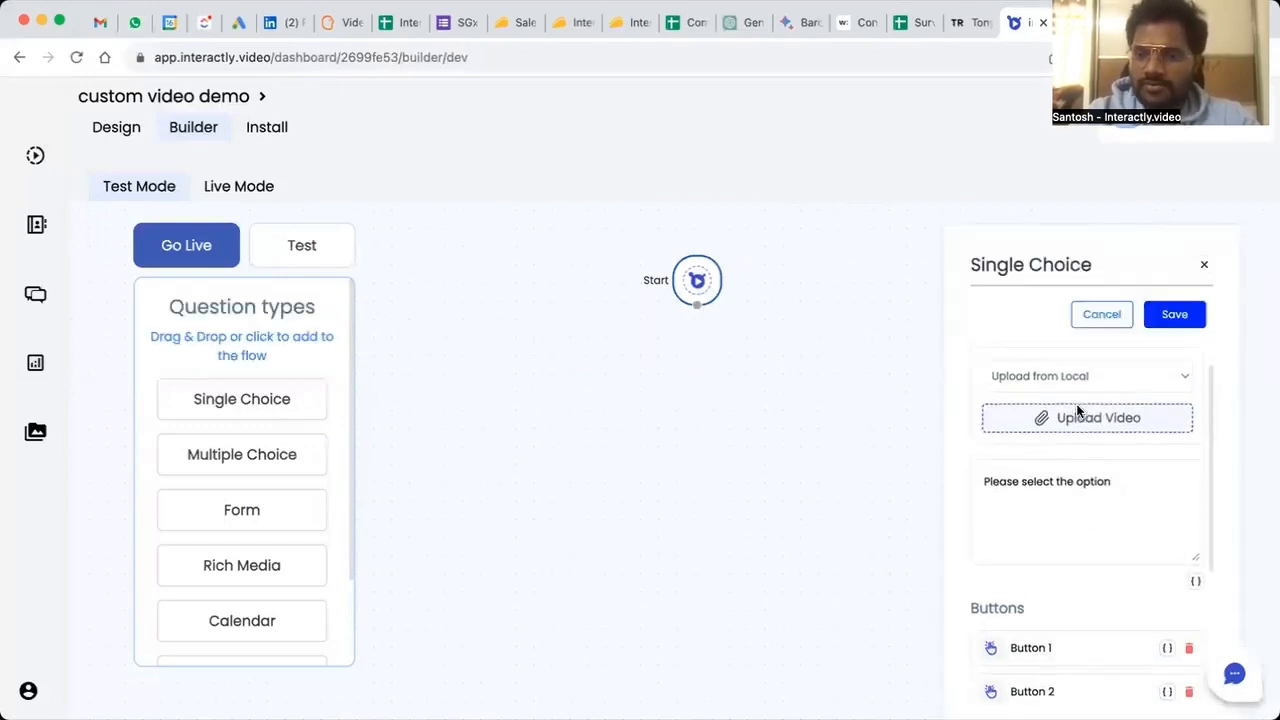
pyautogui.scroll(1, 1080, 405)
pyautogui.scroll(1, 1087, 400)
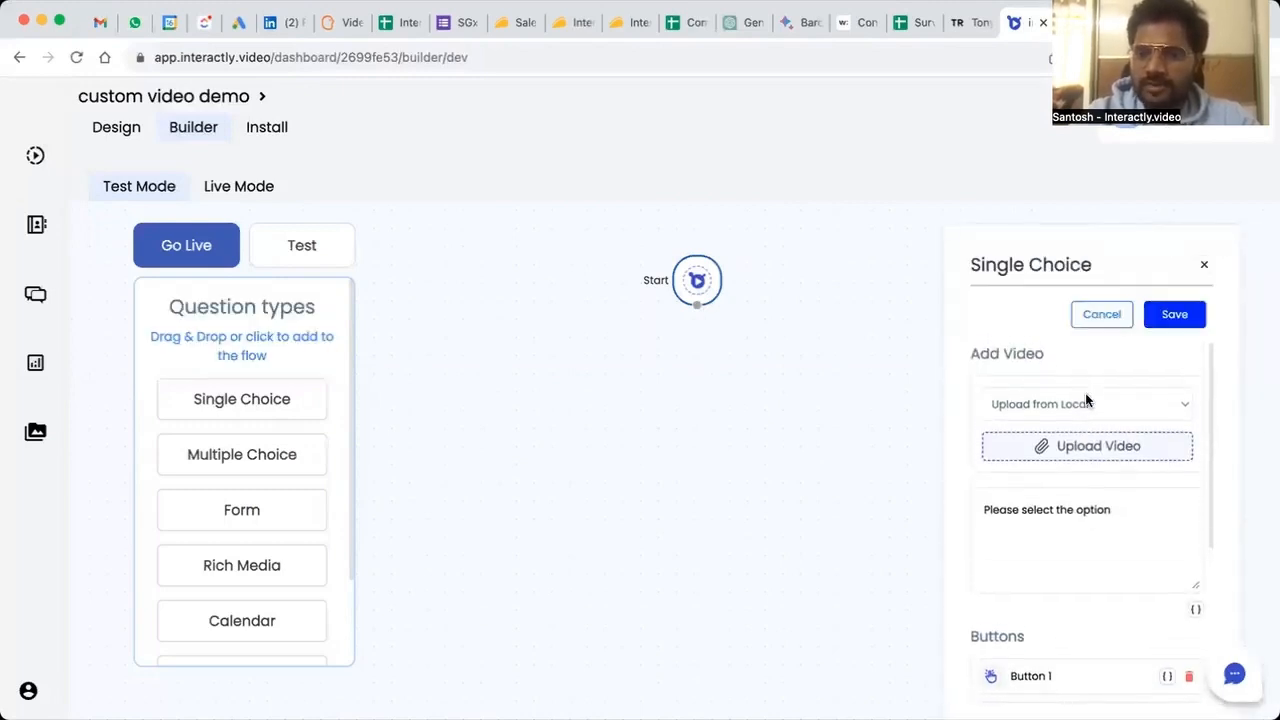
pyautogui.click(1086, 404)
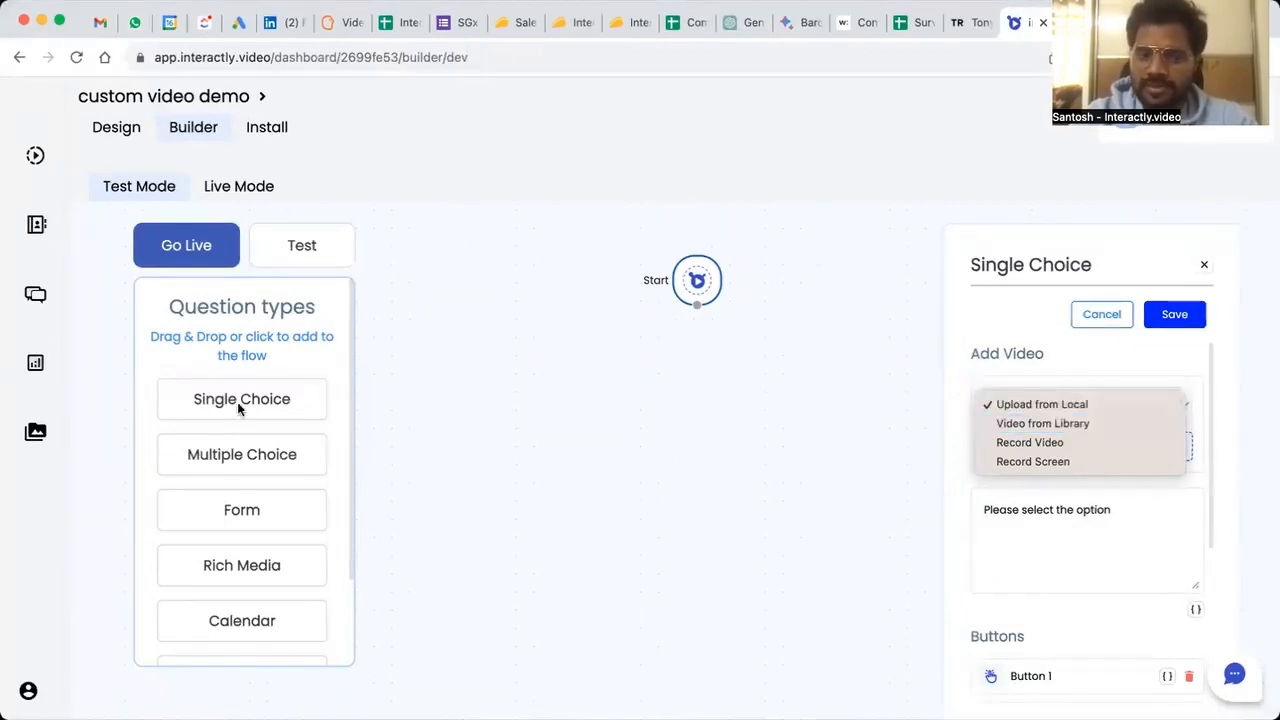
pyautogui.click(1071, 442)
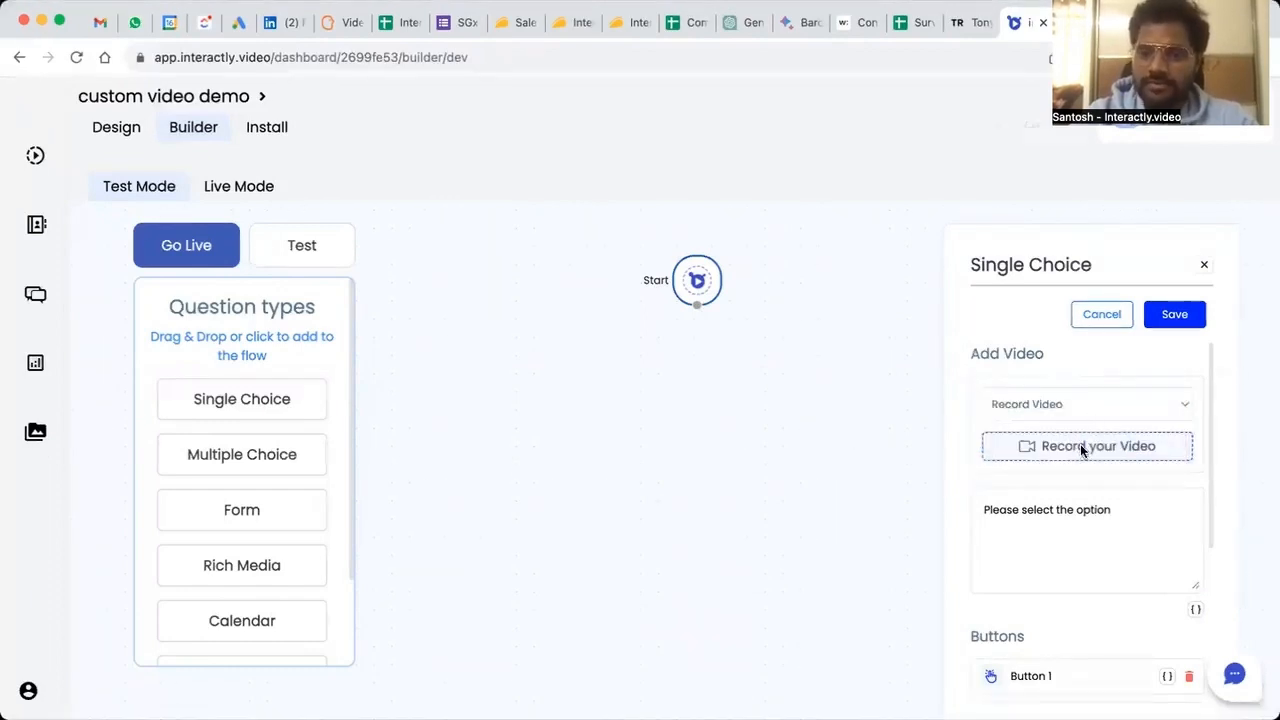
# Record a short webcam clip with the teleprompter turned on and submit it as the Single Choice question's video
pyautogui.click(1083, 448)
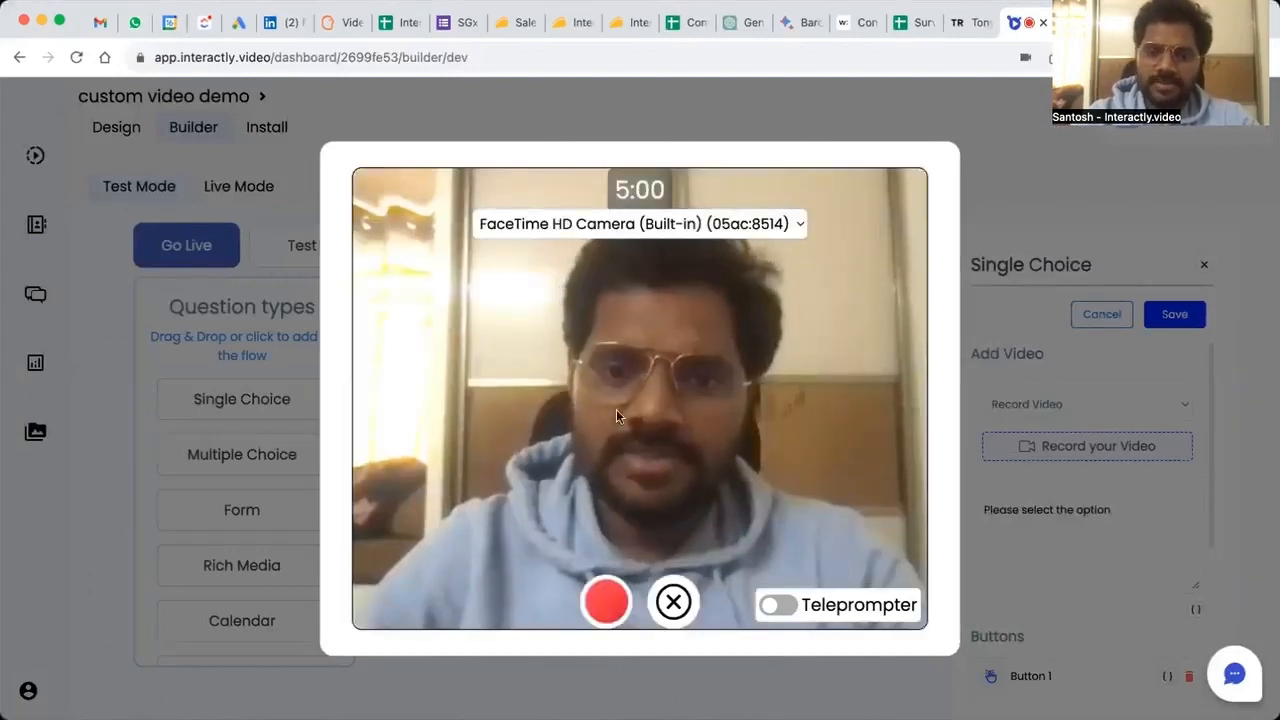
pyautogui.click(781, 602)
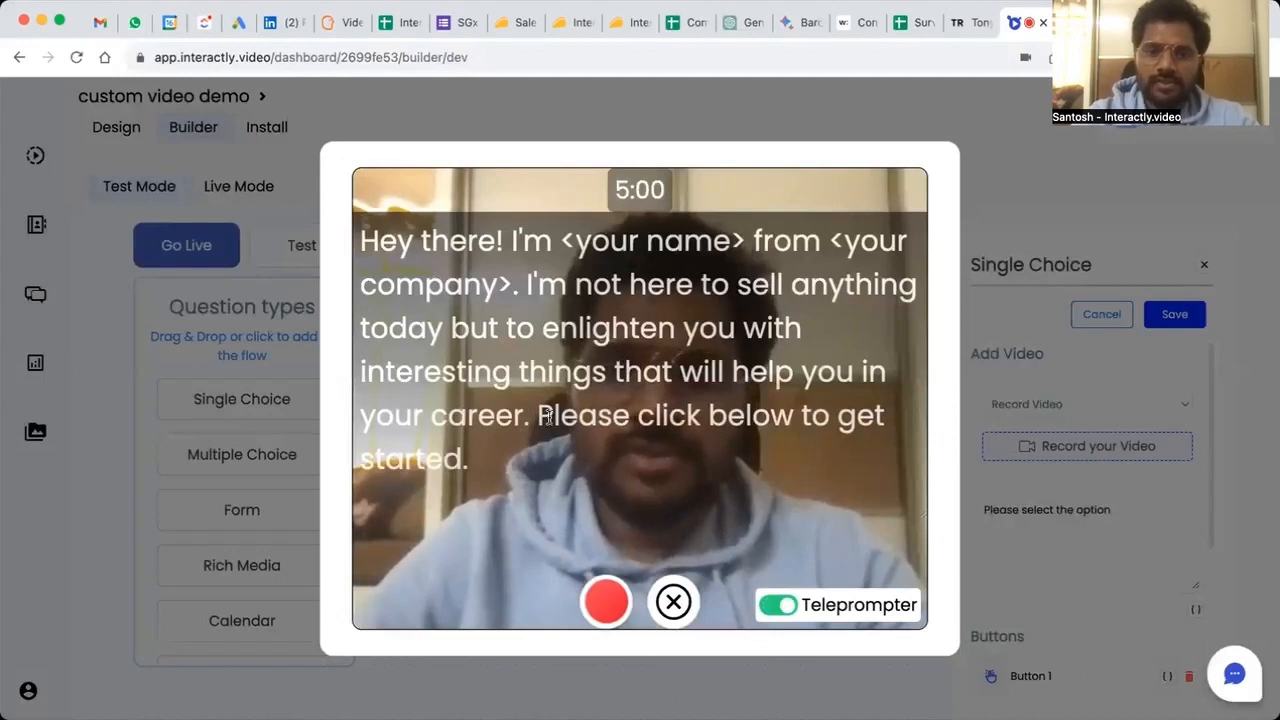
pyautogui.click(605, 600)
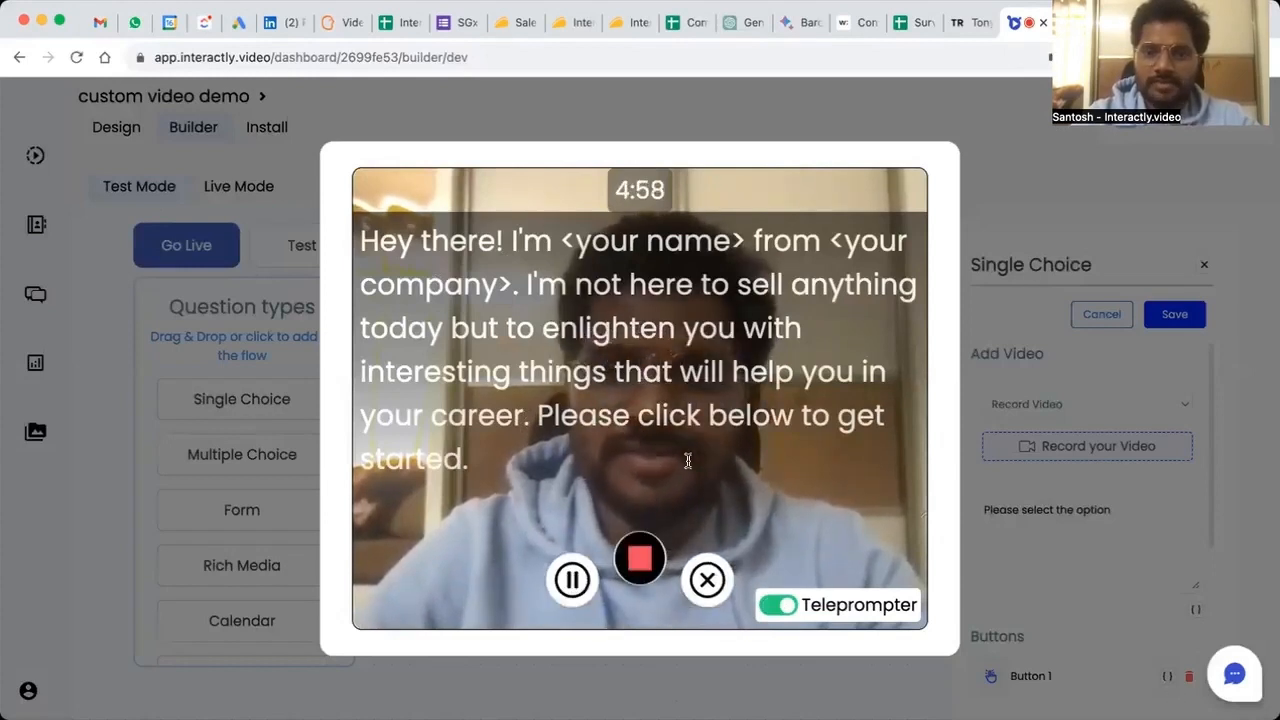
pyautogui.click(640, 558)
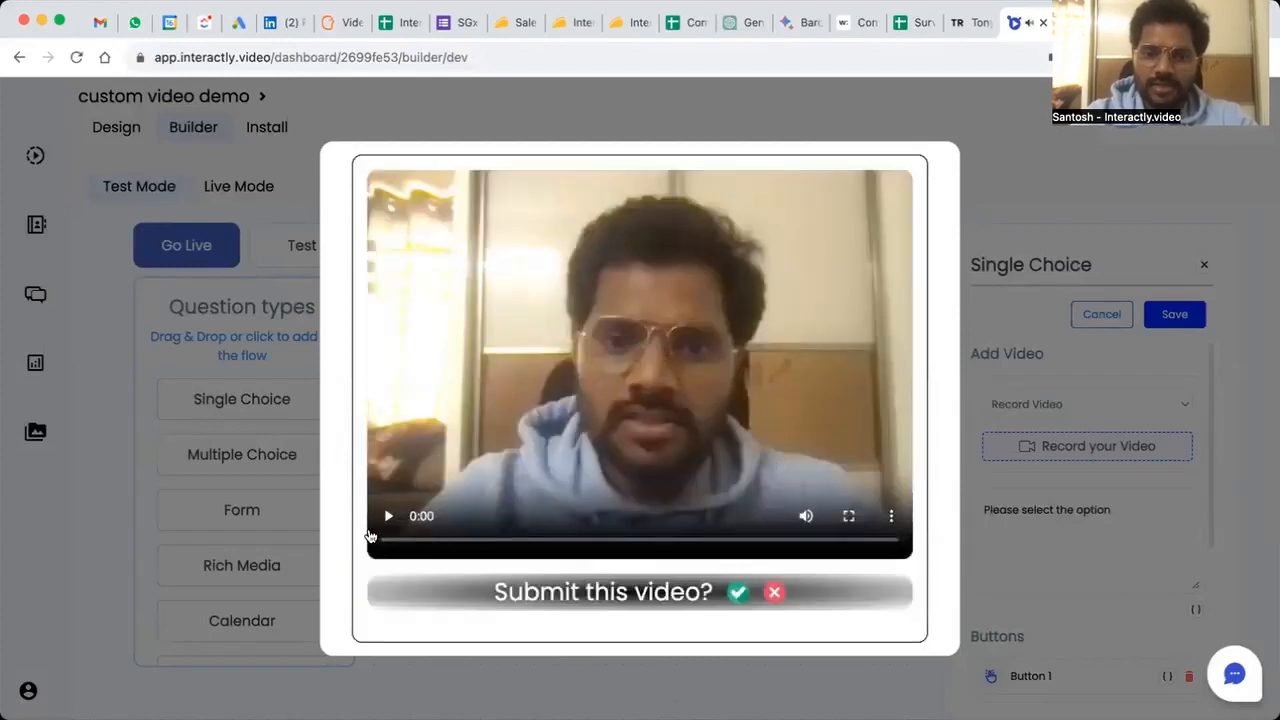
pyautogui.click(739, 594)
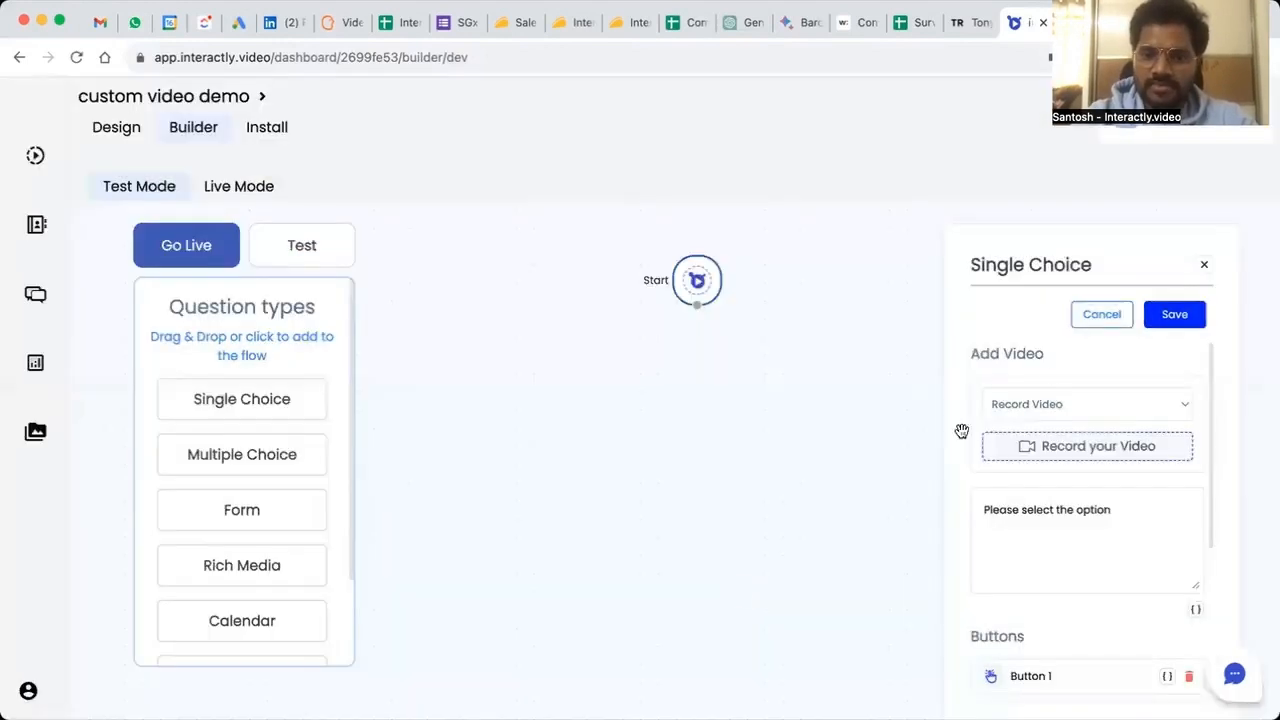
# Replace the Single Choice question's default prompt text with "How can I help you?"
pyautogui.scroll(-3, 1068, 496)
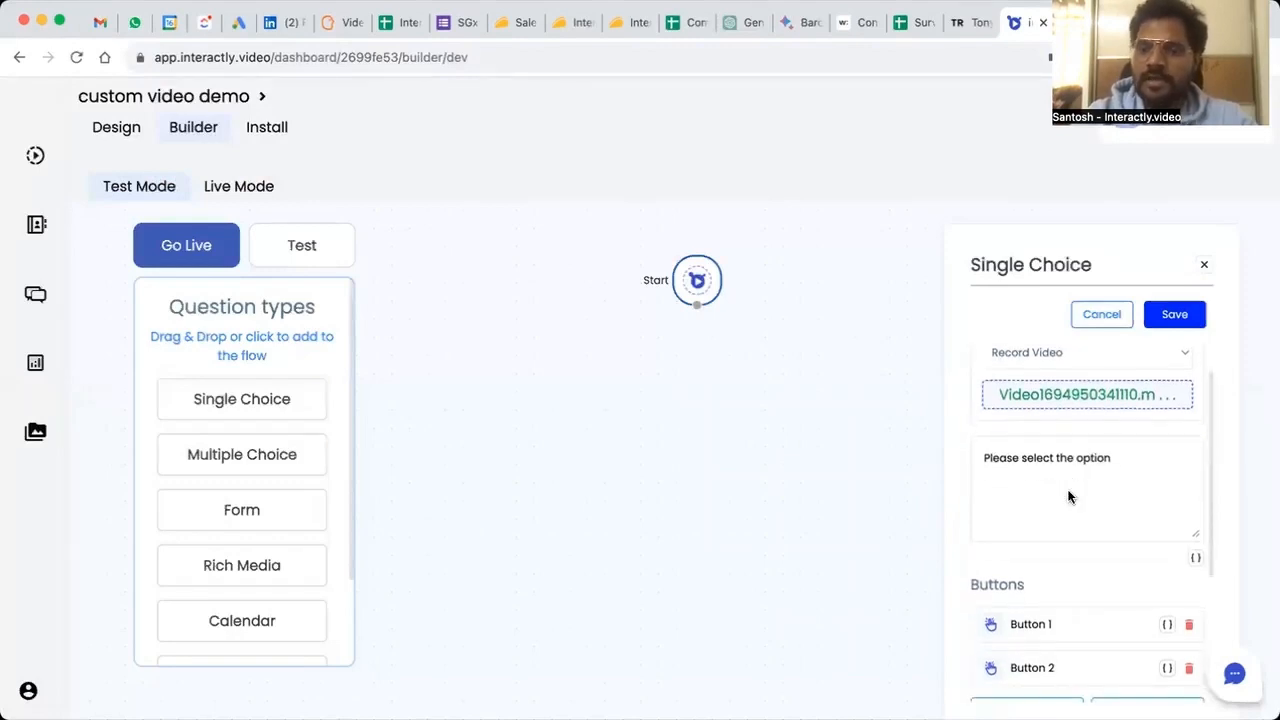
pyautogui.scroll(-1, 1068, 490)
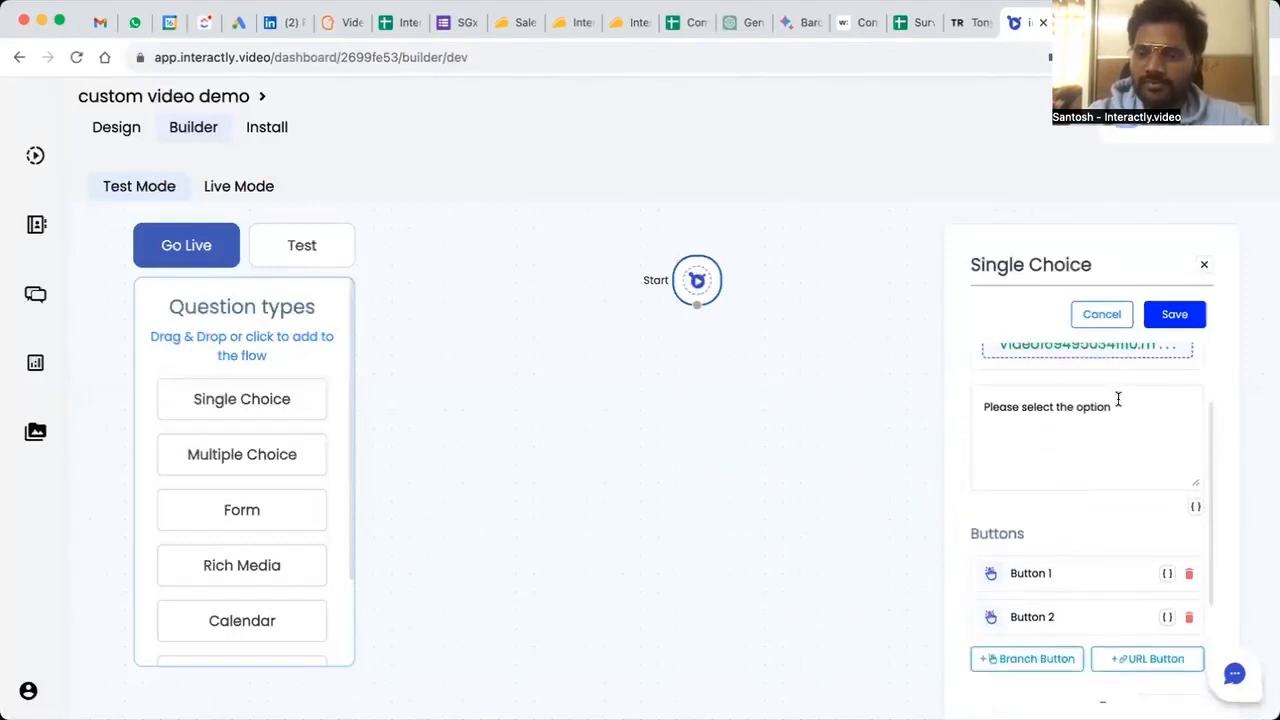
pyautogui.tripleClick(979, 405)
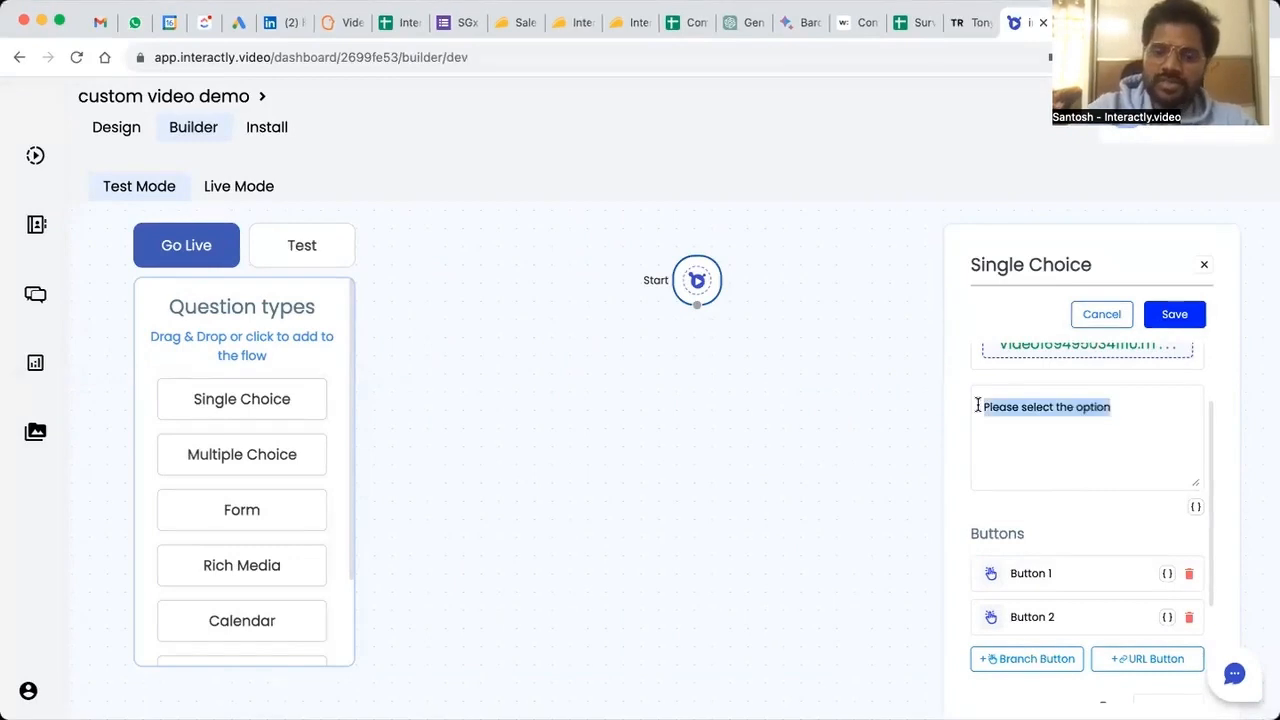
pyautogui.write('How can I help you?')
# Consult the planned questions in Google Sheets and label the first two answer buttons in Interactly "What is Life Coaching" and "How does that work"
pyautogui.scroll(-3, 998, 436)
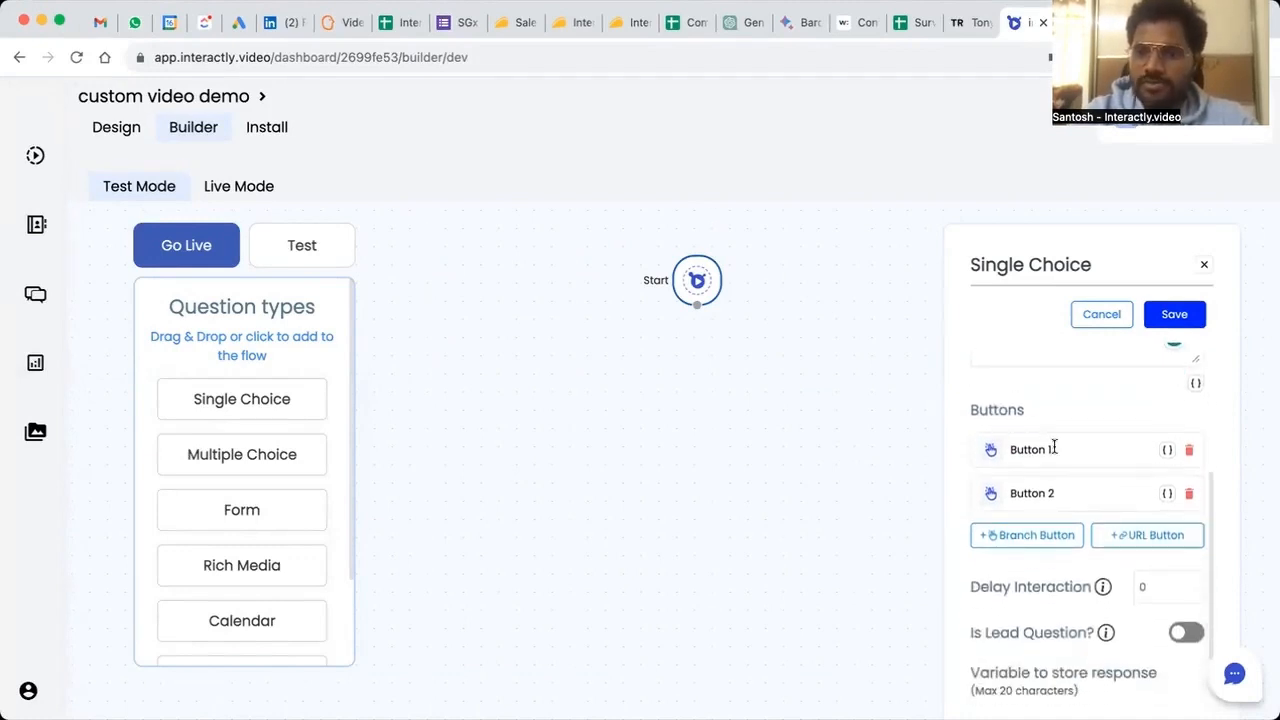
pyautogui.click(1085, 22)
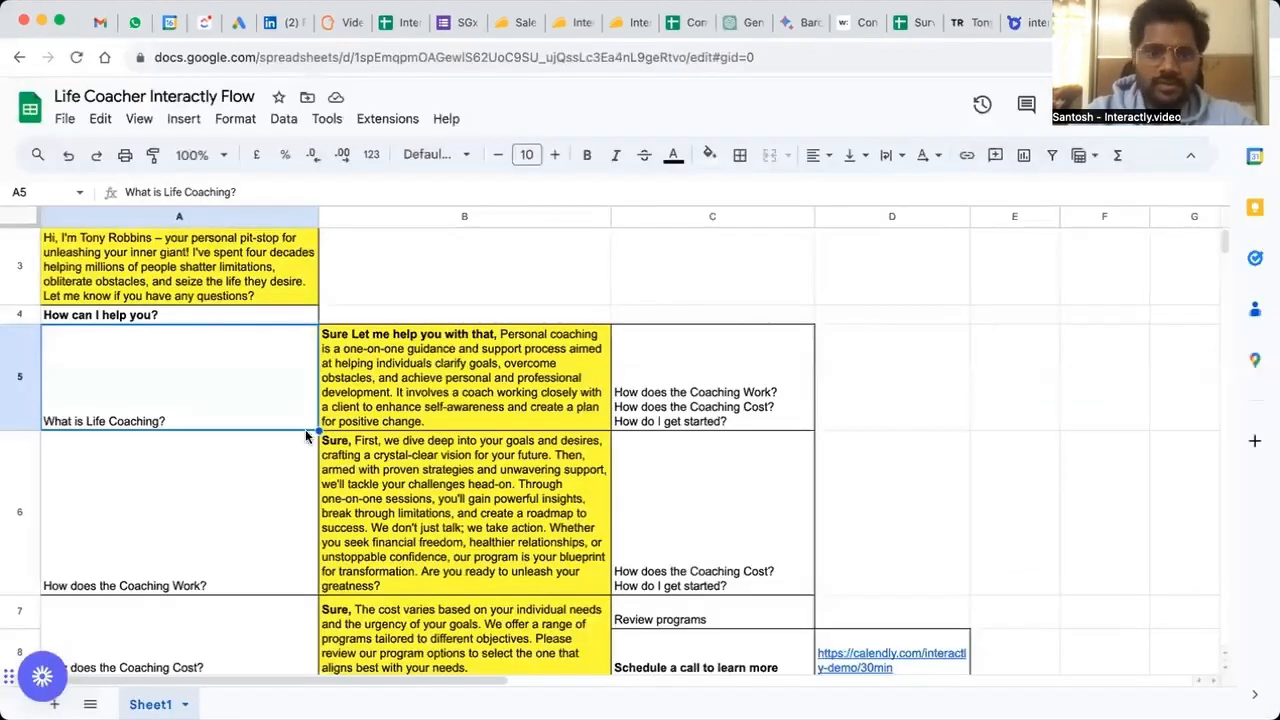
pyautogui.scroll(-2, 235, 447)
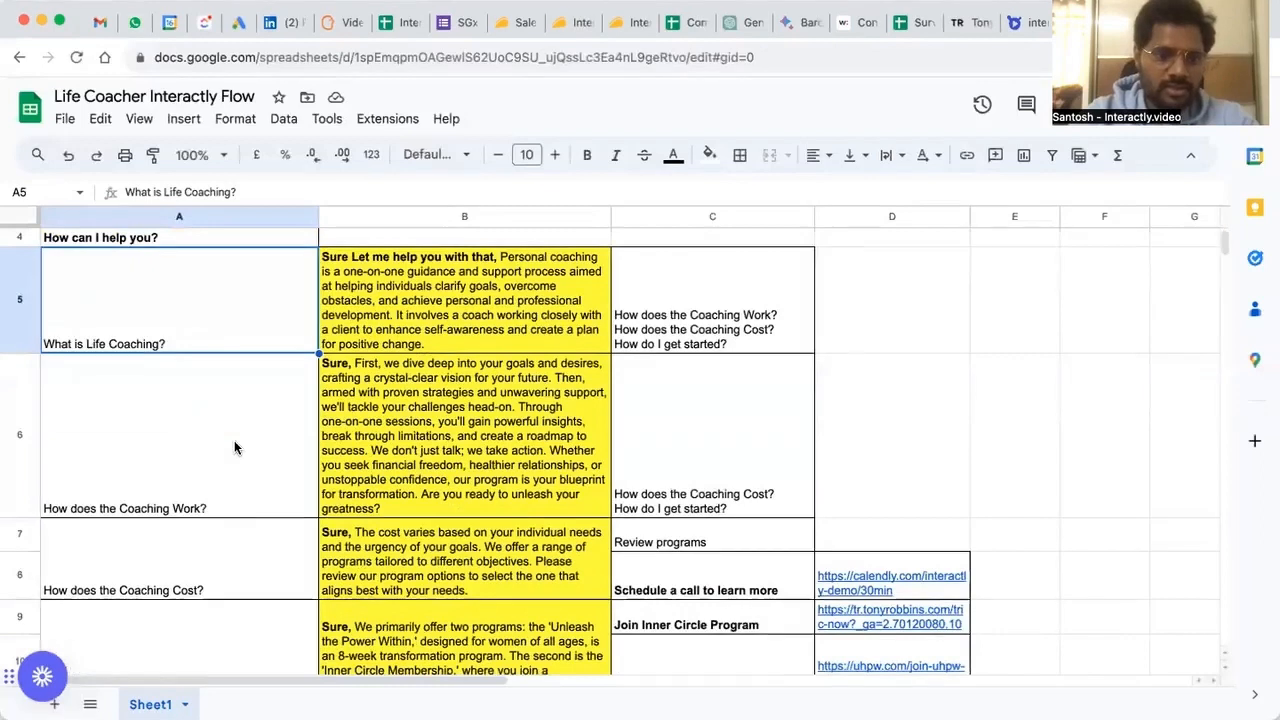
pyautogui.scroll(-4, 234, 447)
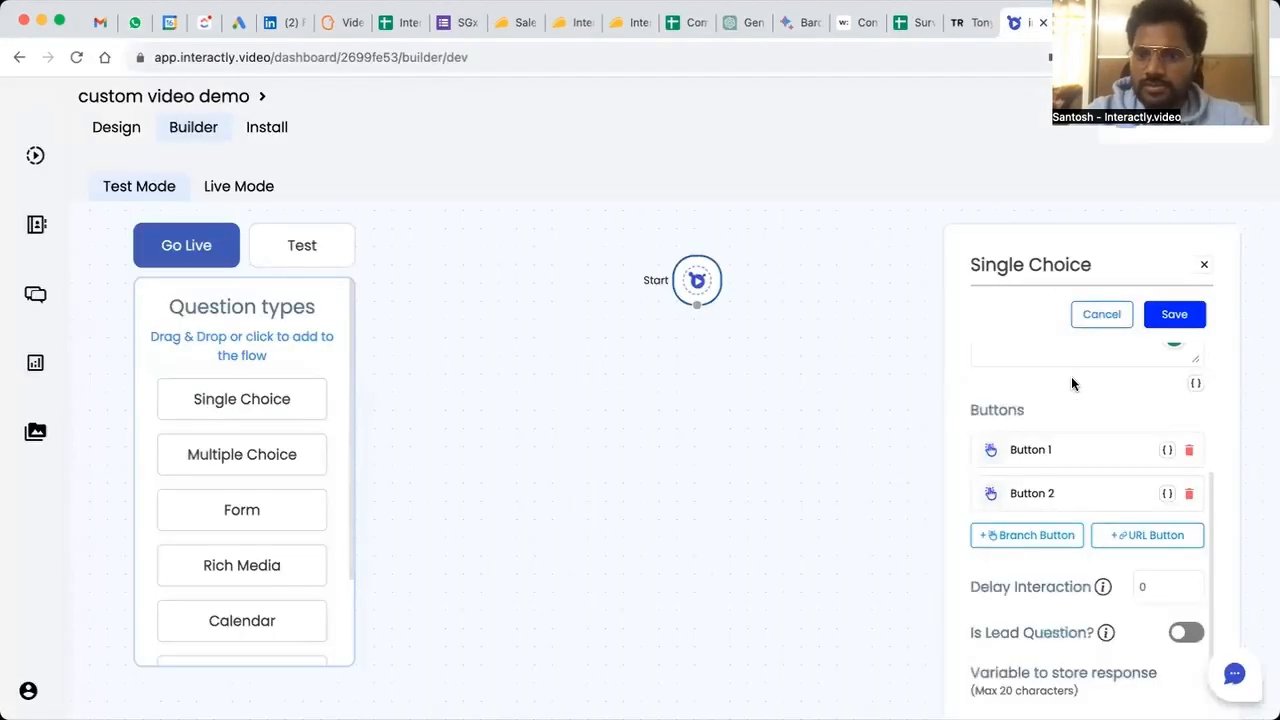
pyautogui.moveTo(1059, 450); pyautogui.dragTo(1001, 456)
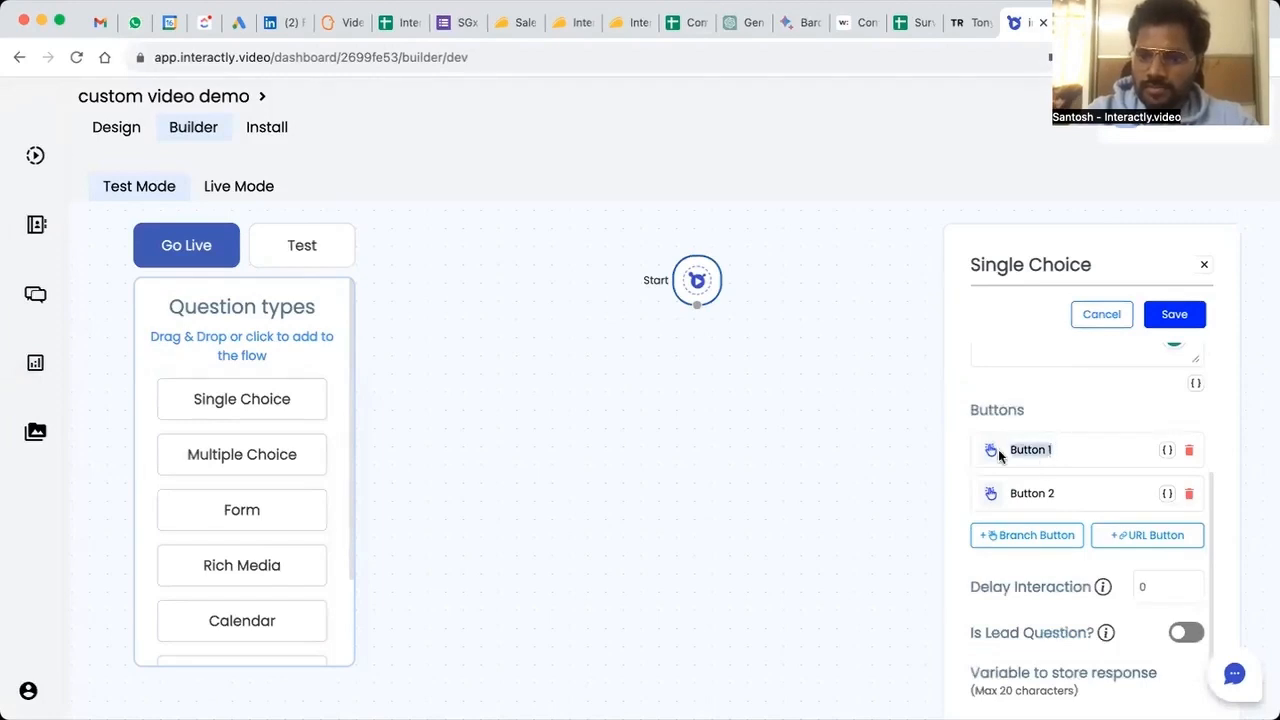
pyautogui.write('What is L')
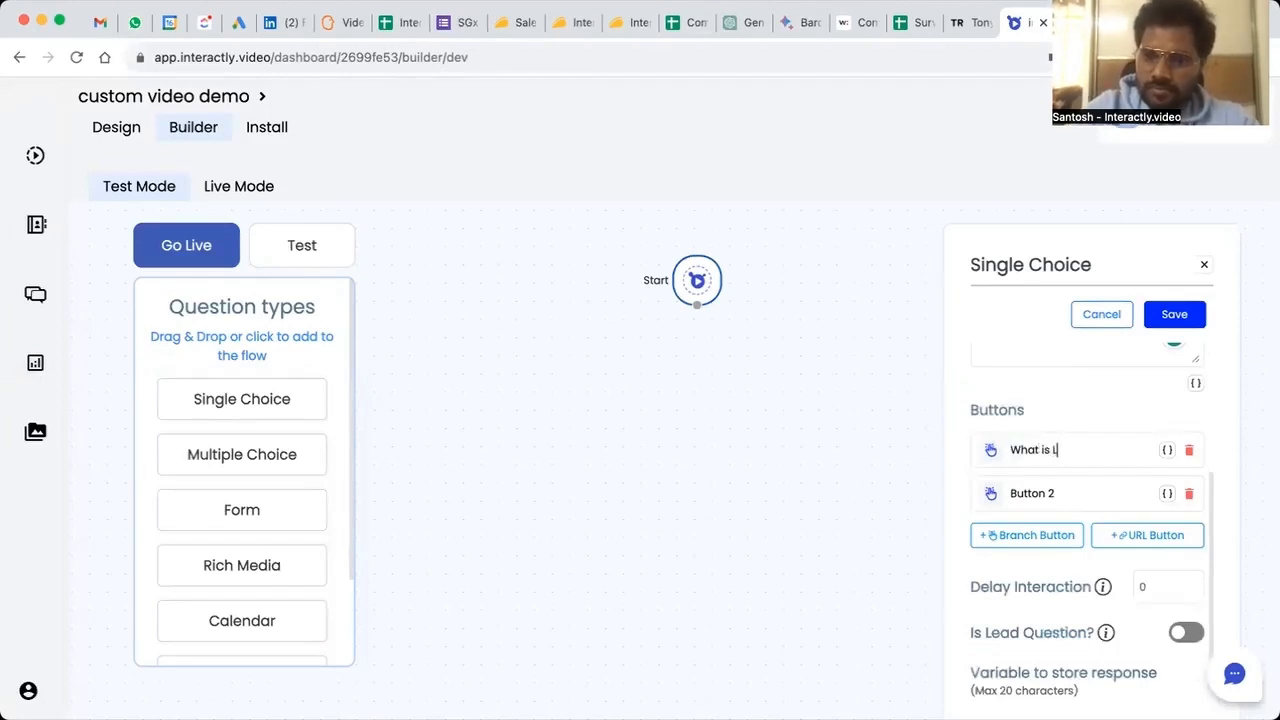
pyautogui.write('ife Coaching')
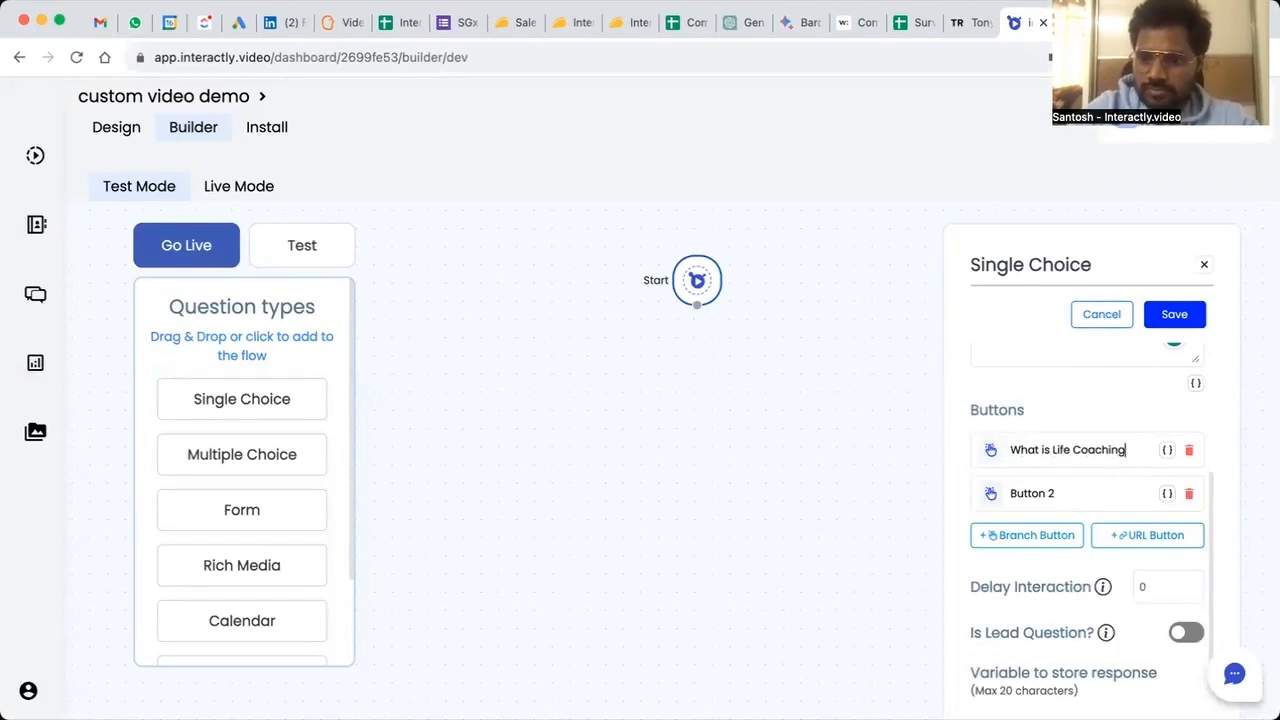
pyautogui.moveTo(1060, 493); pyautogui.dragTo(1016, 489)
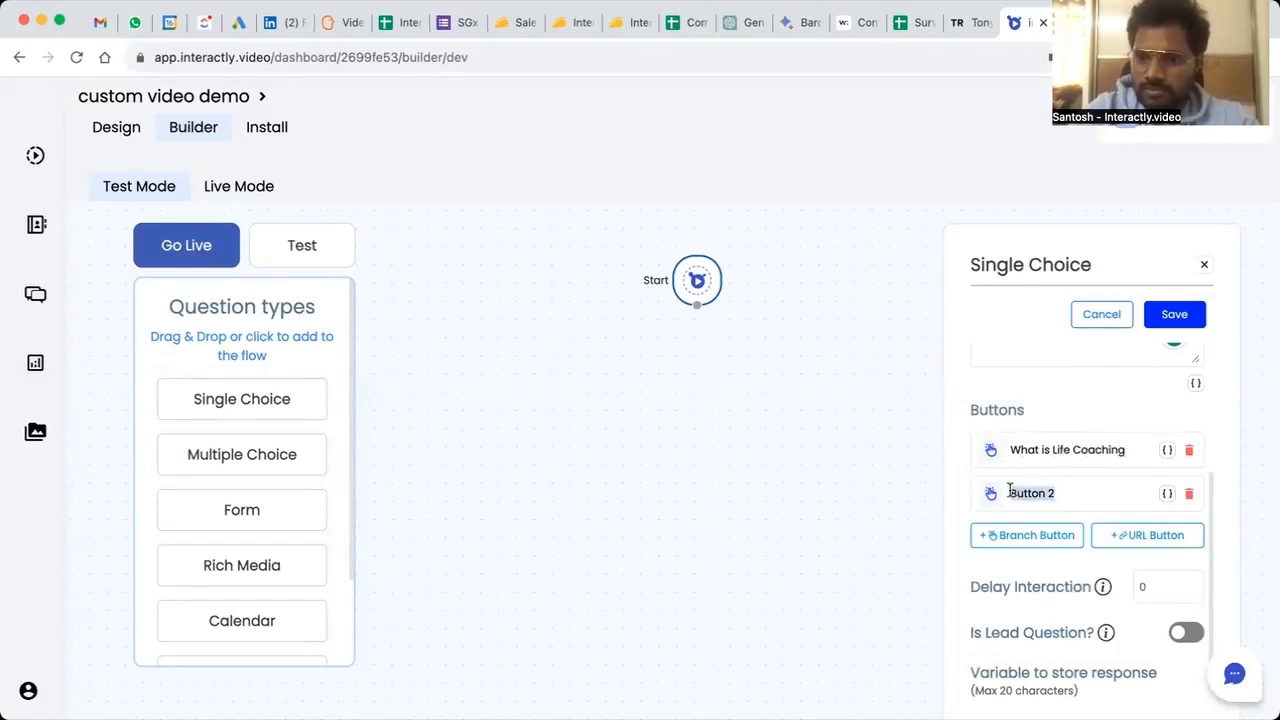
pyautogui.write('How does that work')
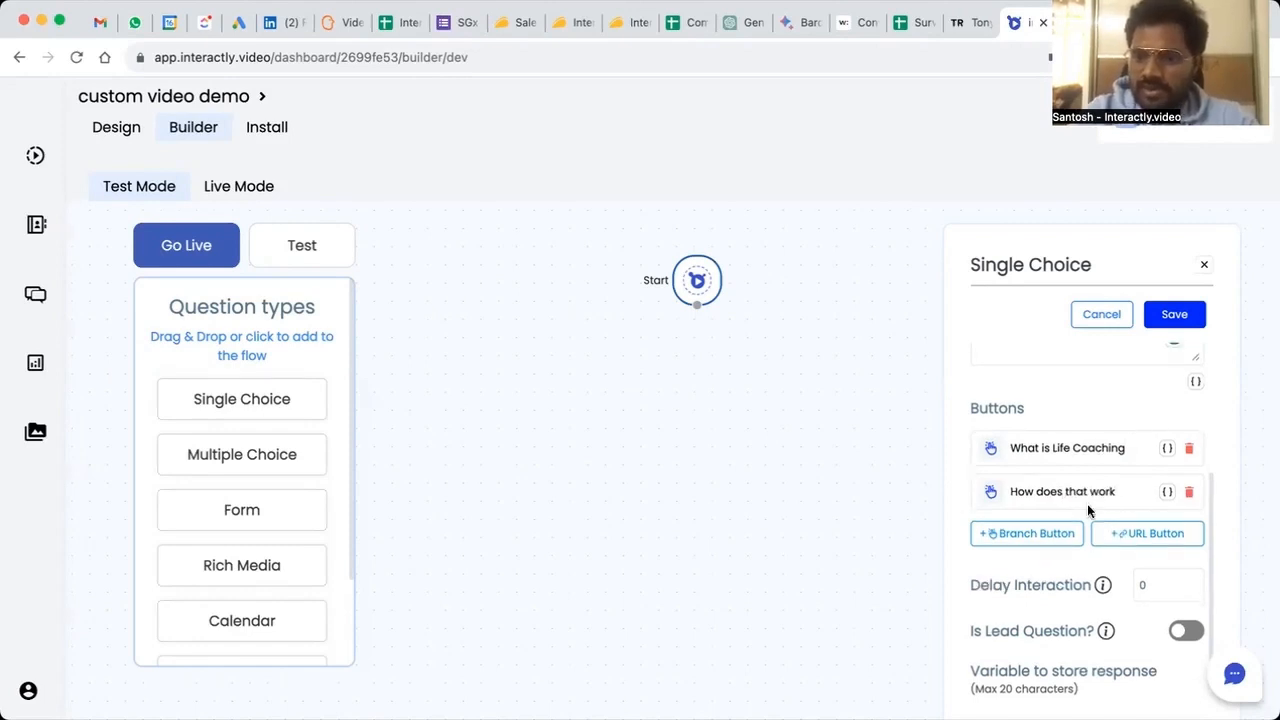
# Add two more branch buttons to the question, labelled "How much it costs" and "How to get started"
pyautogui.scroll(-1, 1047, 527)
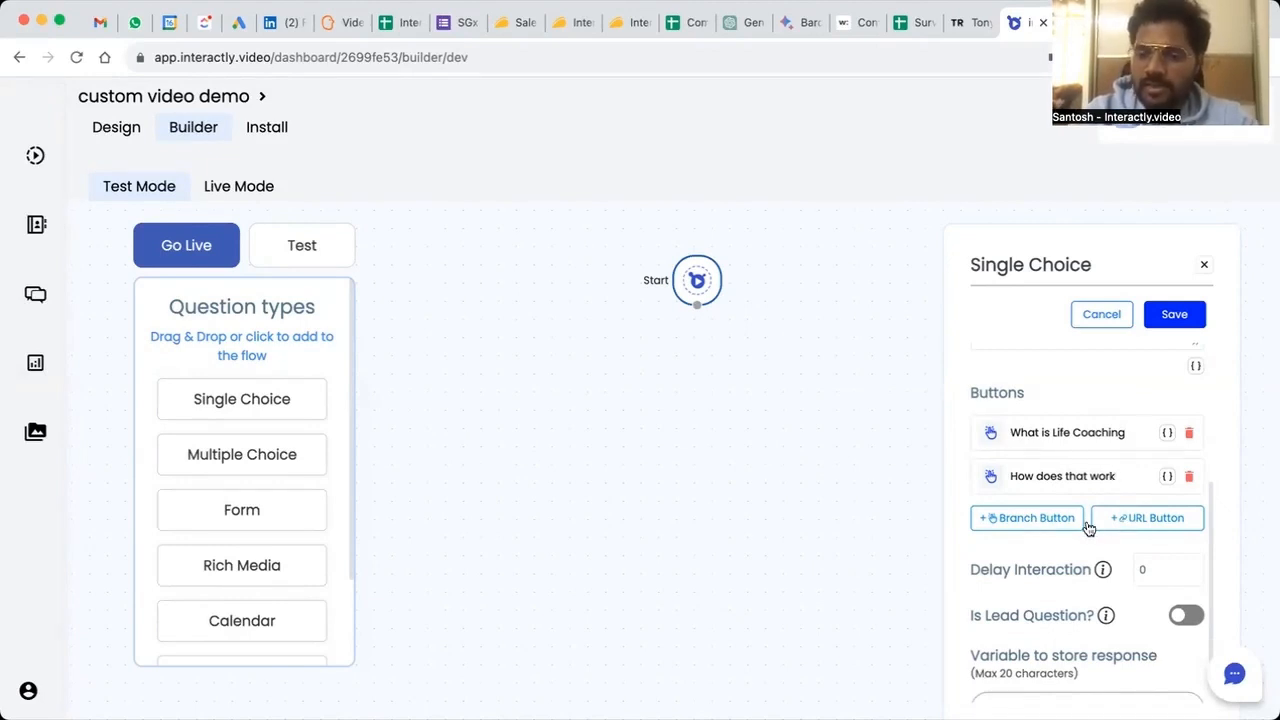
pyautogui.click(1056, 518)
pyautogui.press('super+a')
pyautogui.write('How much it costs')
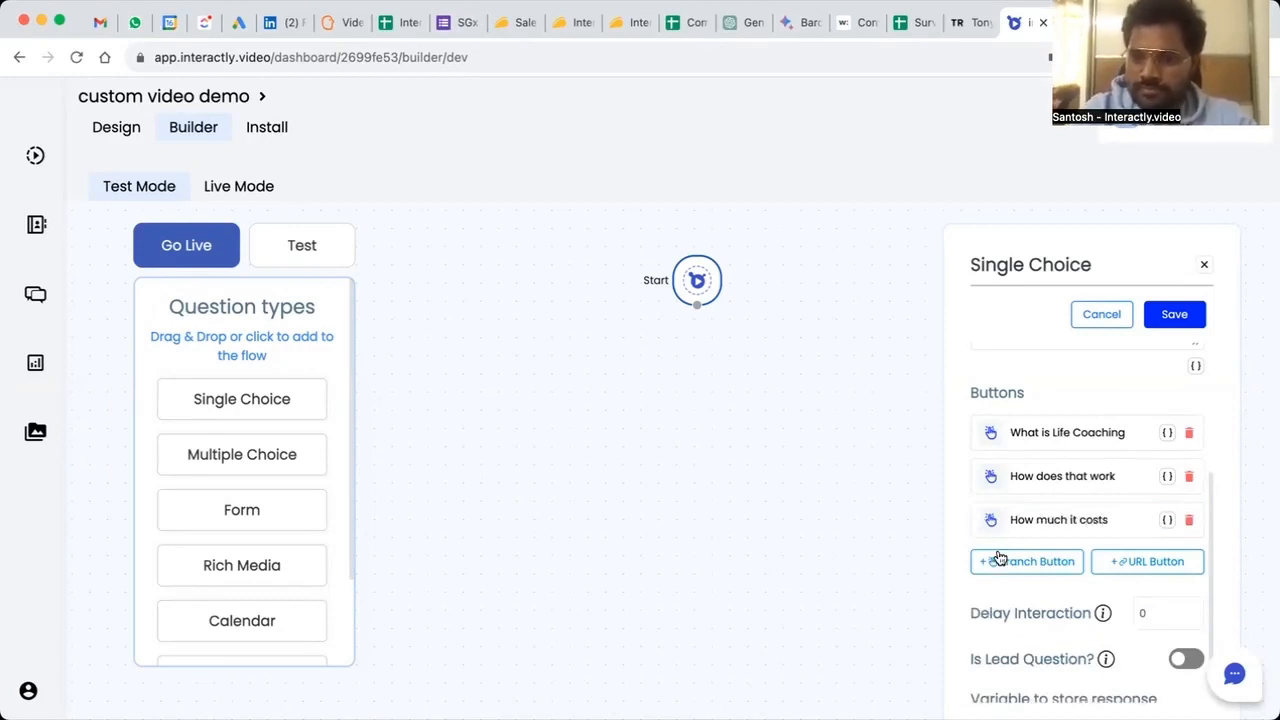
pyautogui.click(1003, 561)
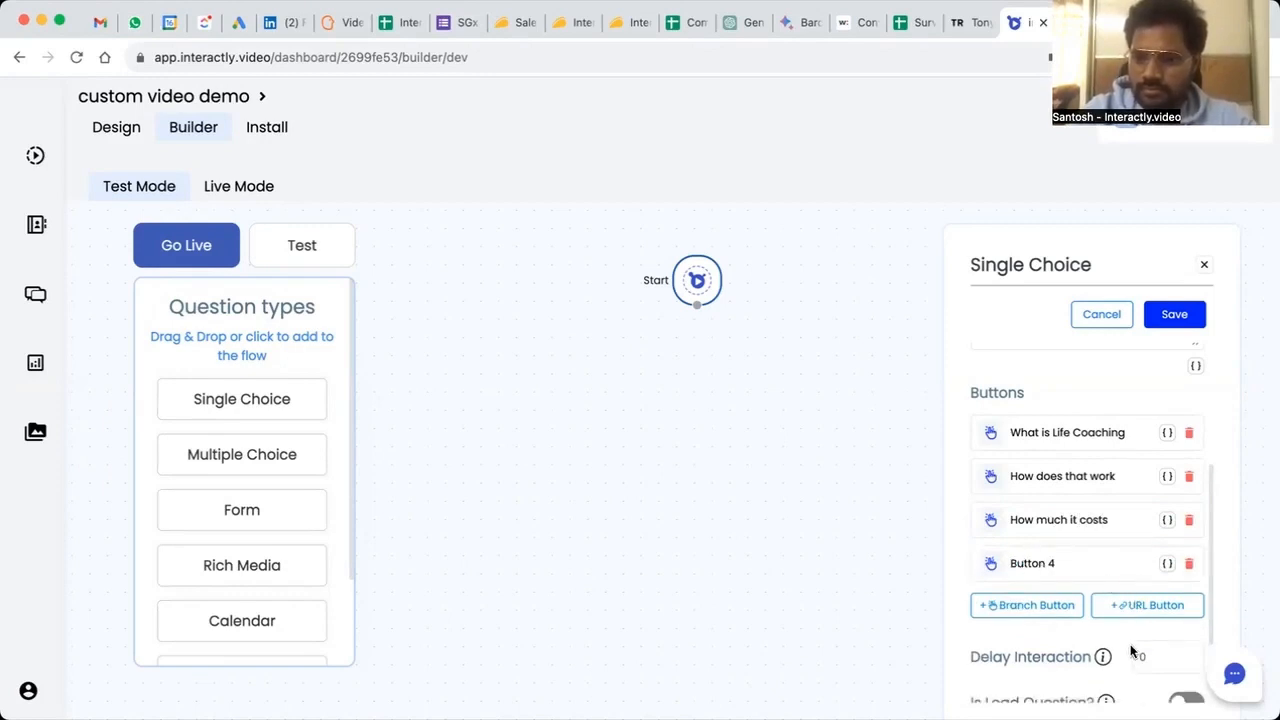
pyautogui.tripleClick(1025, 563)
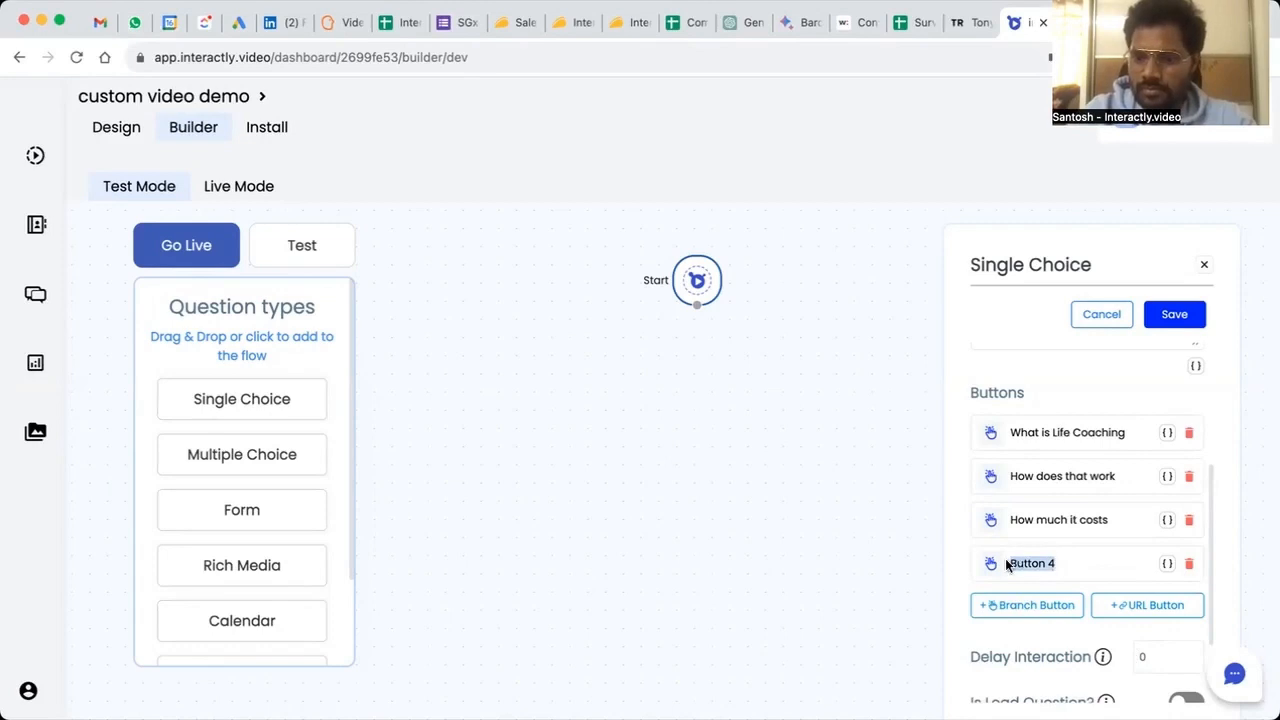
pyautogui.write('How to get ')
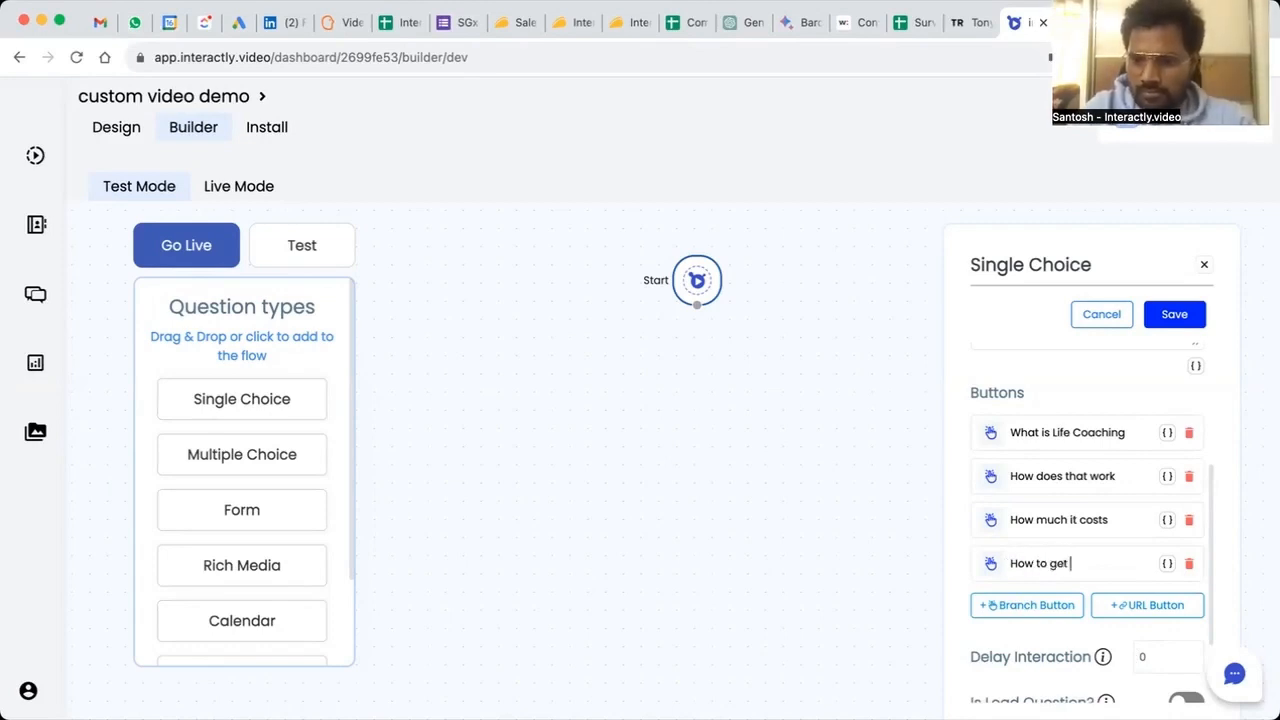
pyautogui.write('started')
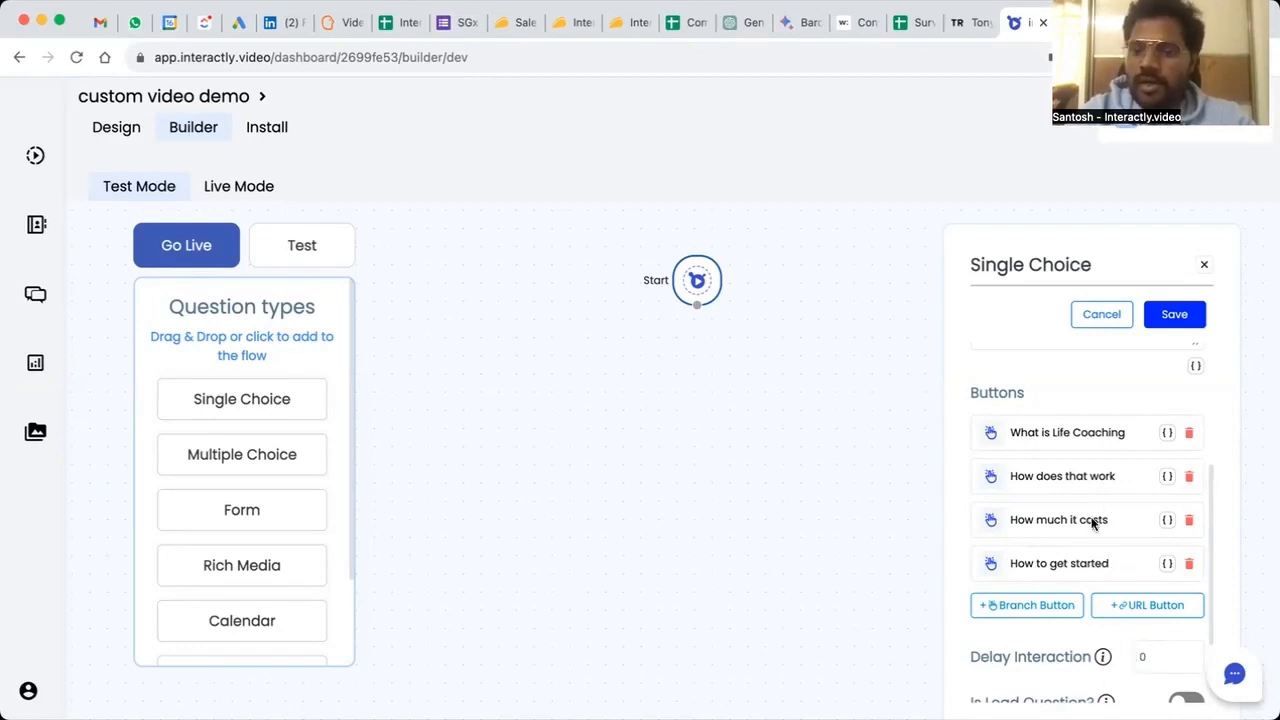
# Review the question's answer buttons and its Delay Interaction, Is Lead Question and response variable settings
pyautogui.scroll(-3, 1035, 567)
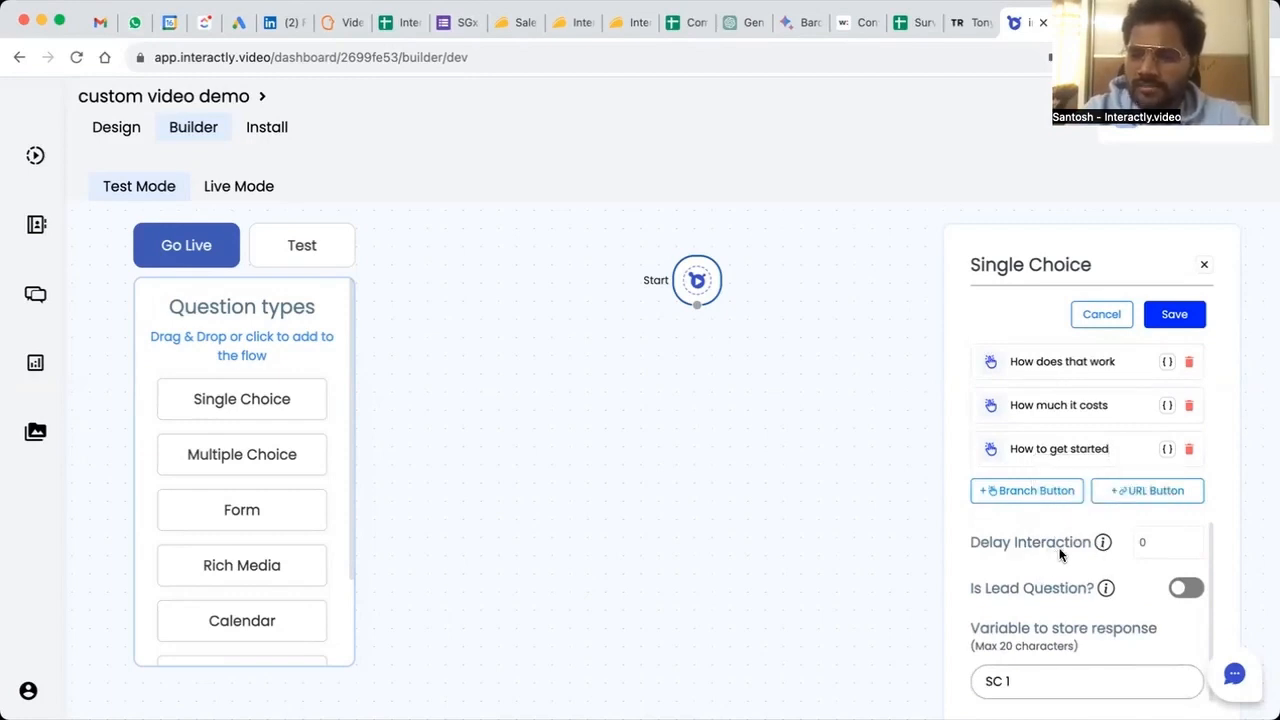
pyautogui.scroll(2, 1071, 413)
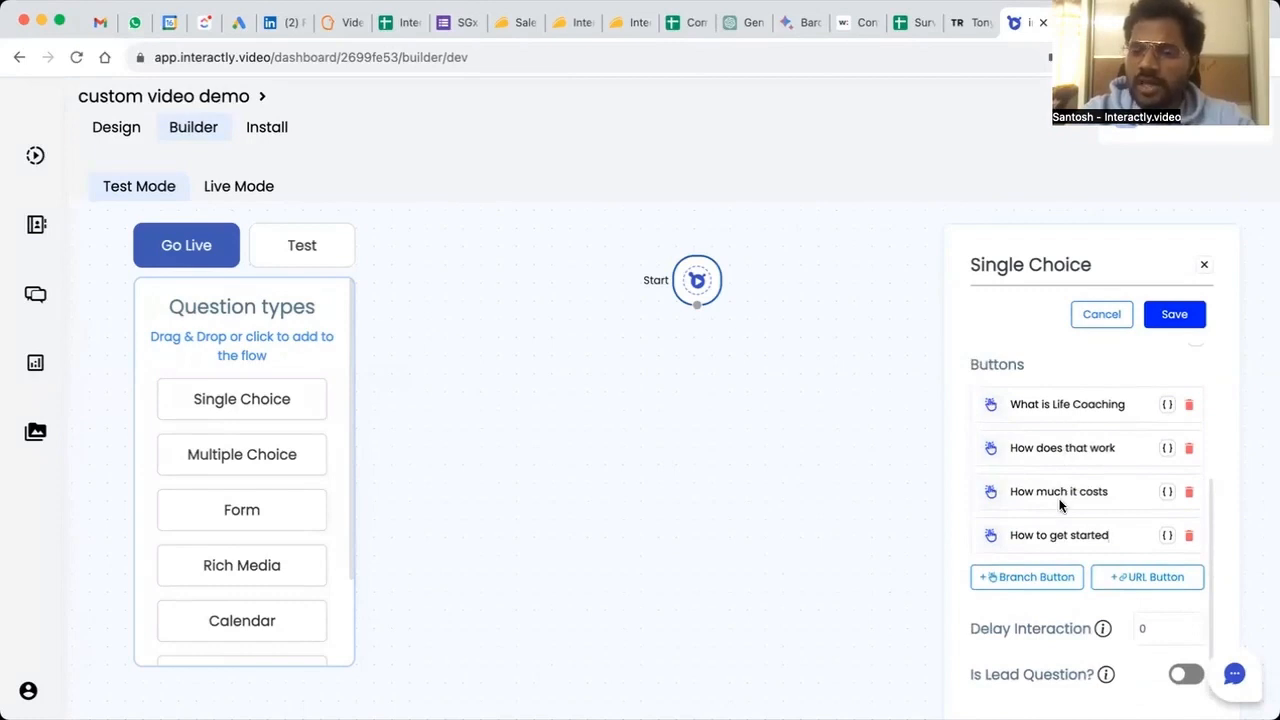
pyautogui.scroll(-3, 1060, 505)
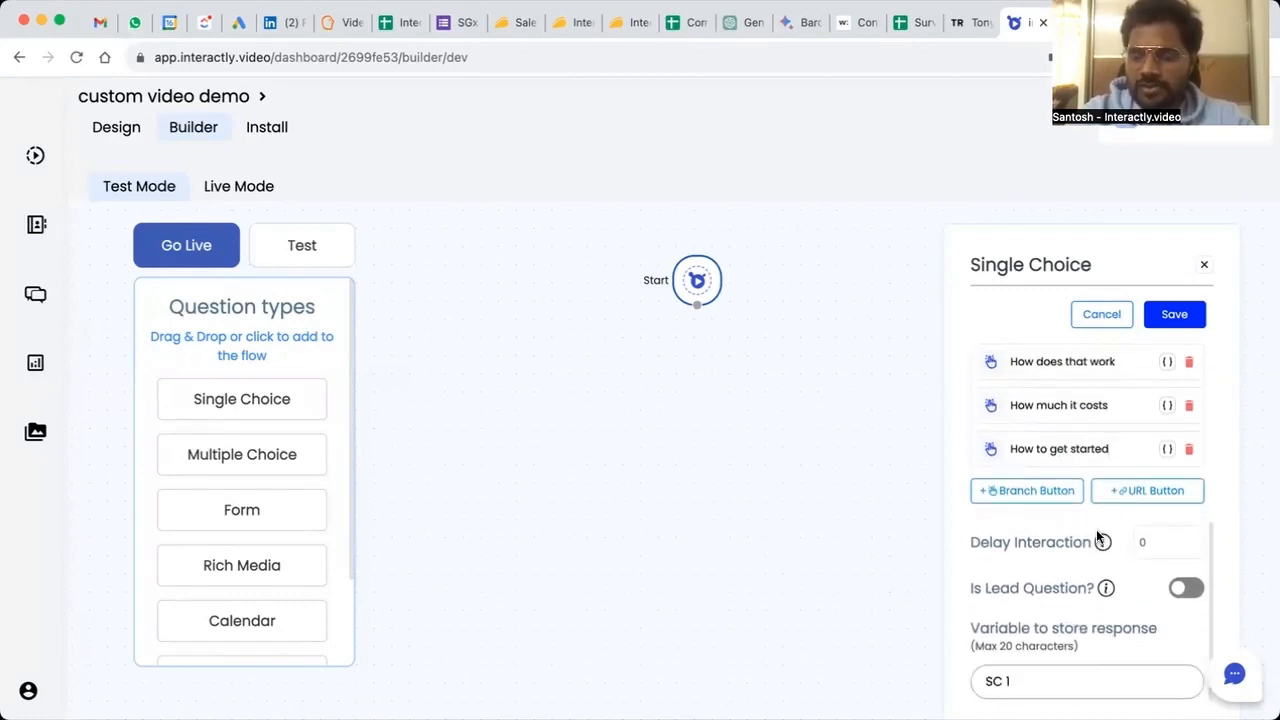
pyautogui.scroll(10, 1091, 391)
pyautogui.scroll(-9, 1091, 391)
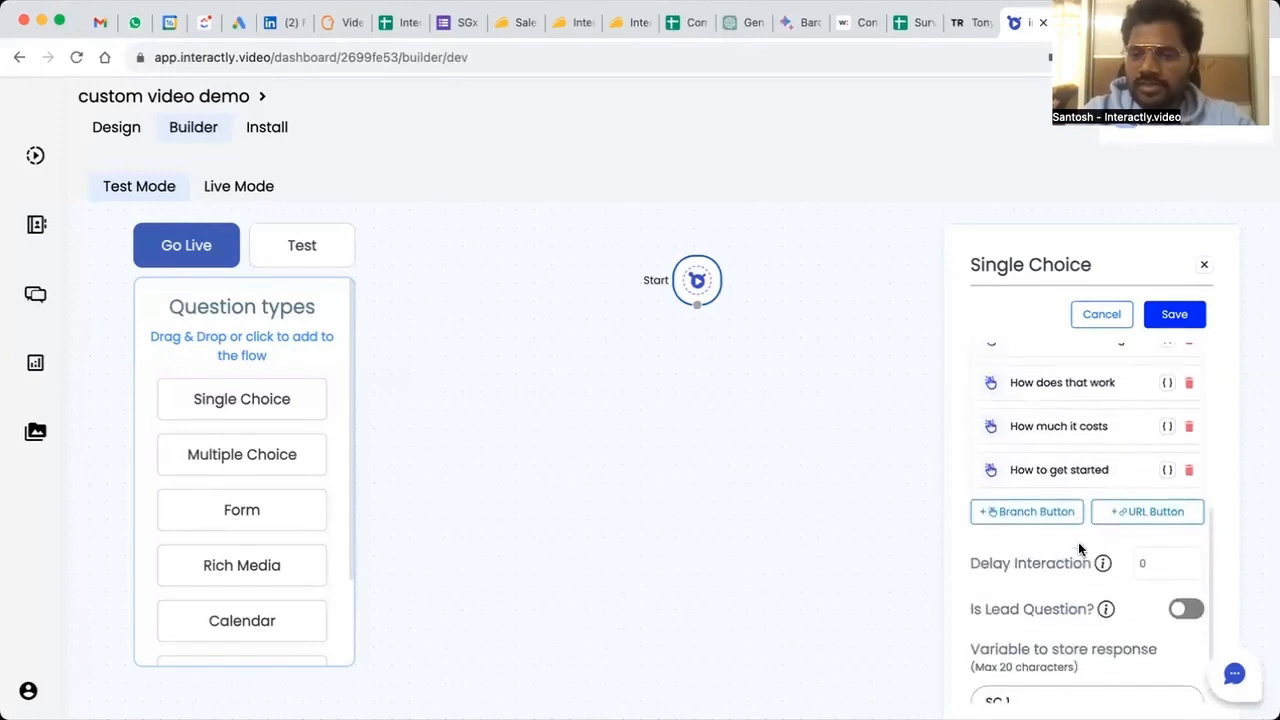
pyautogui.scroll(-1, 1079, 549)
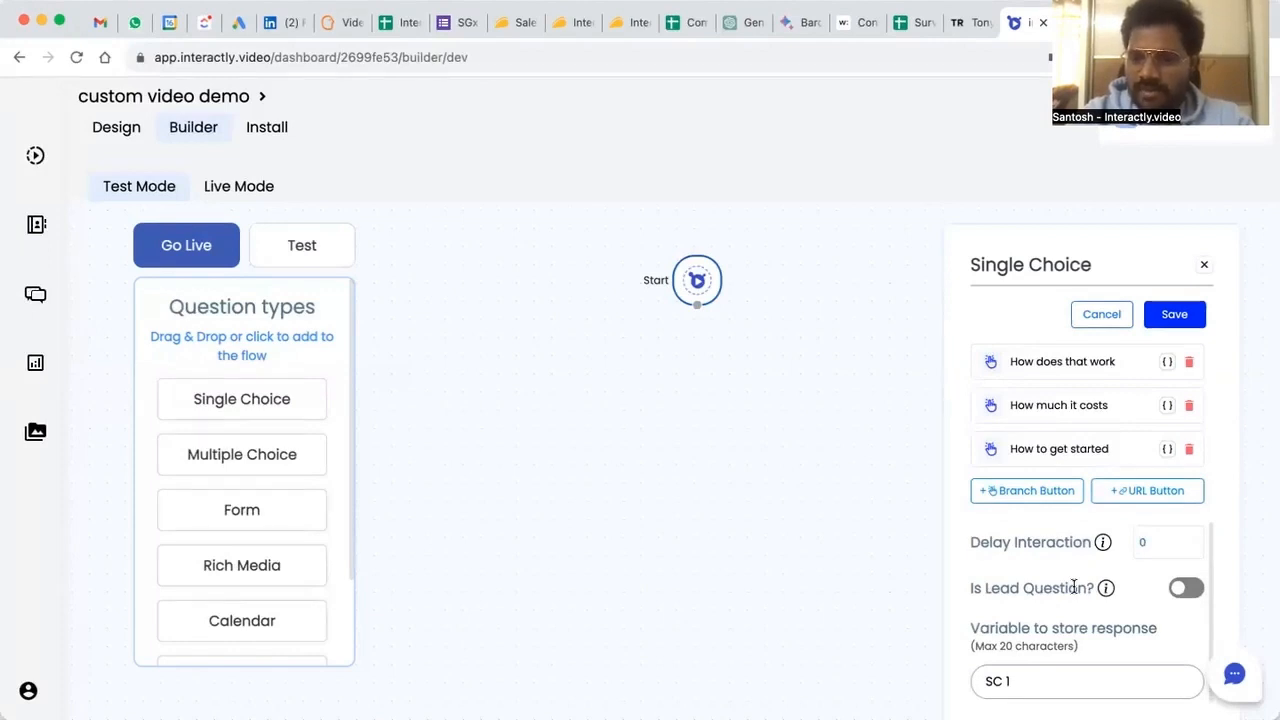
pyautogui.moveTo(1105, 588)
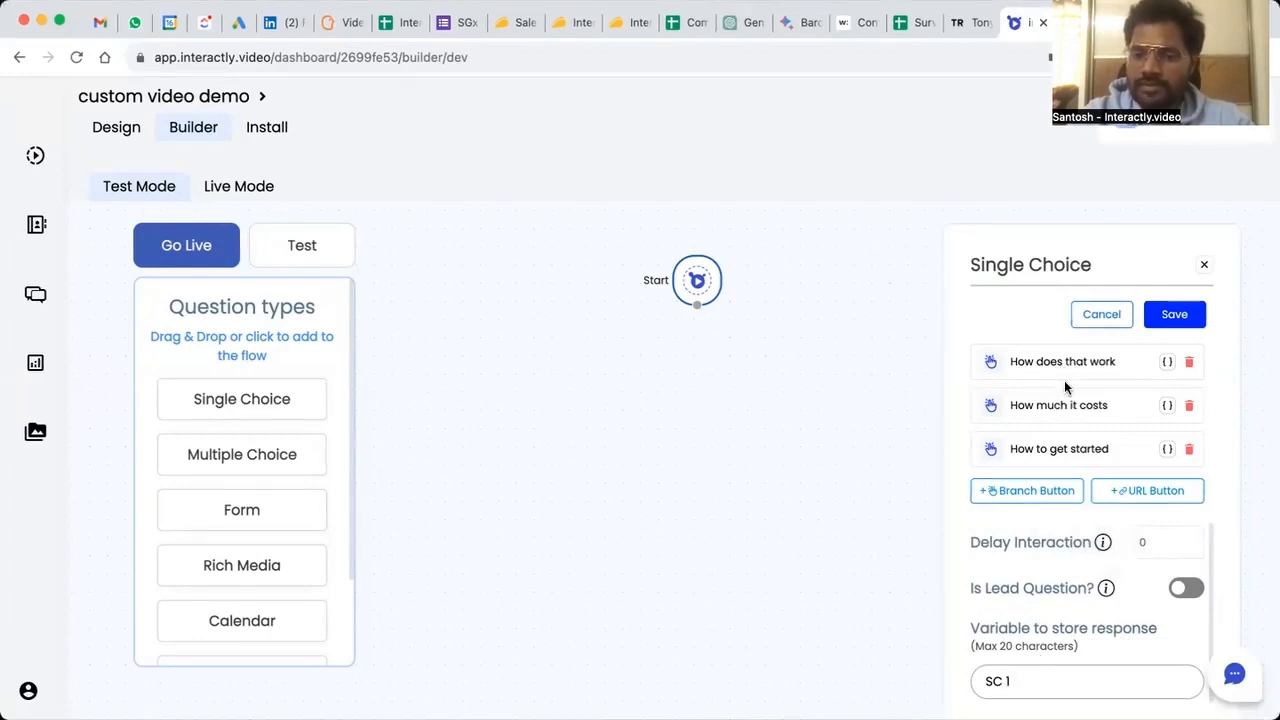
pyautogui.scroll(2, 1064, 380)
pyautogui.scroll(-2, 1064, 380)
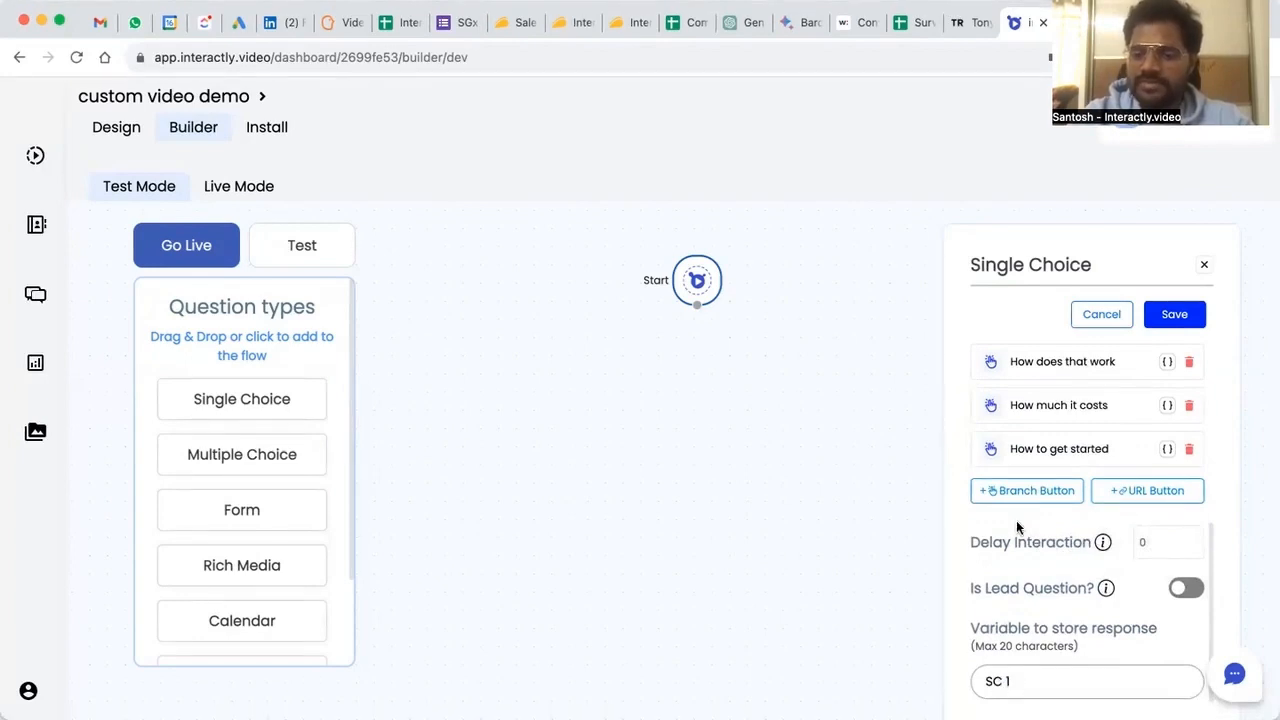
# Save the Single Choice question with its video, "How can I help you?" prompt and four answer buttons
pyautogui.scroll(2, 1066, 404)
pyautogui.scroll(2, 1066, 404)
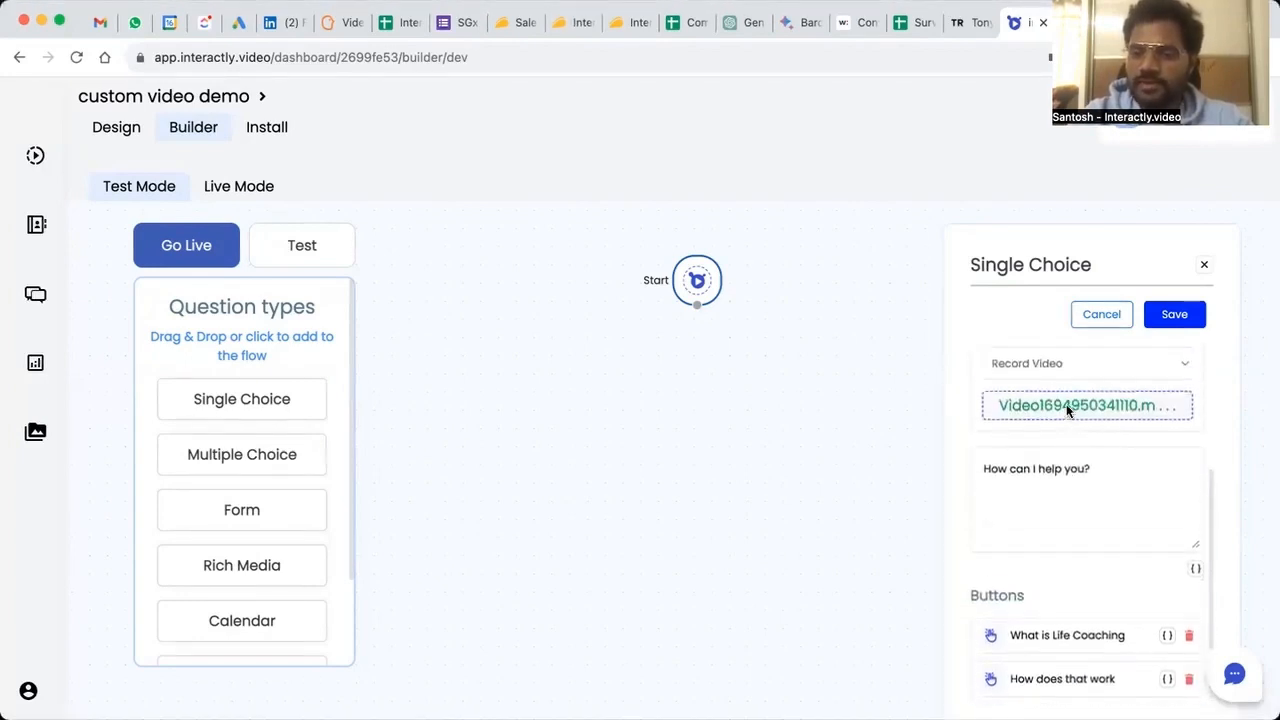
pyautogui.click(1169, 316)
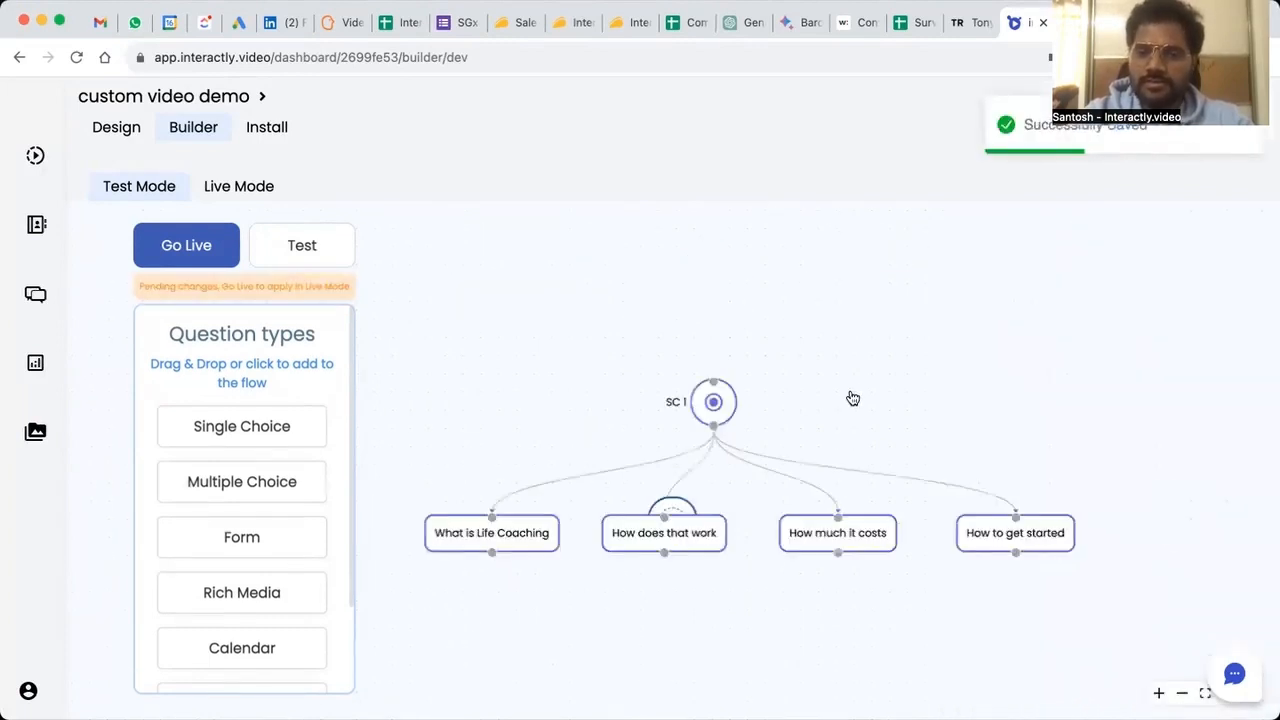
# Arrange the flow so SC 1 sits directly below Start, with its four answer branches in a row beneath it
pyautogui.moveTo(731, 417); pyautogui.dragTo(718, 581)
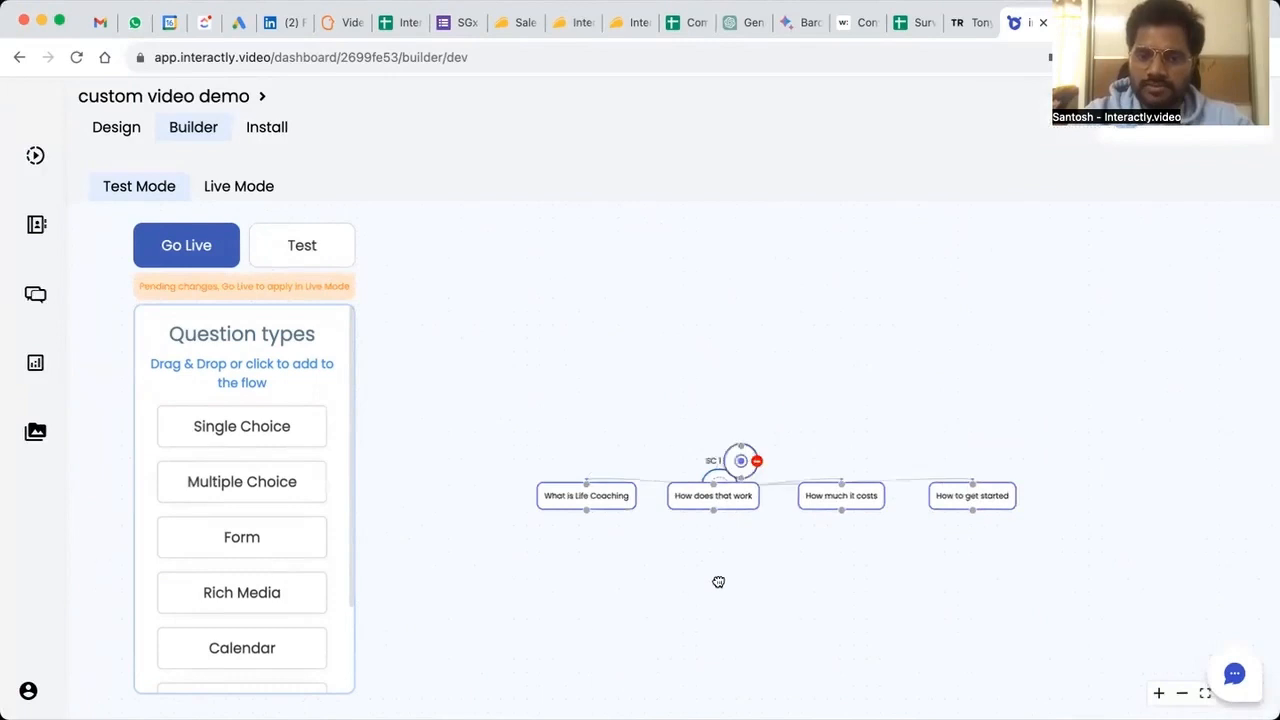
pyautogui.moveTo(603, 505); pyautogui.dragTo(599, 609)
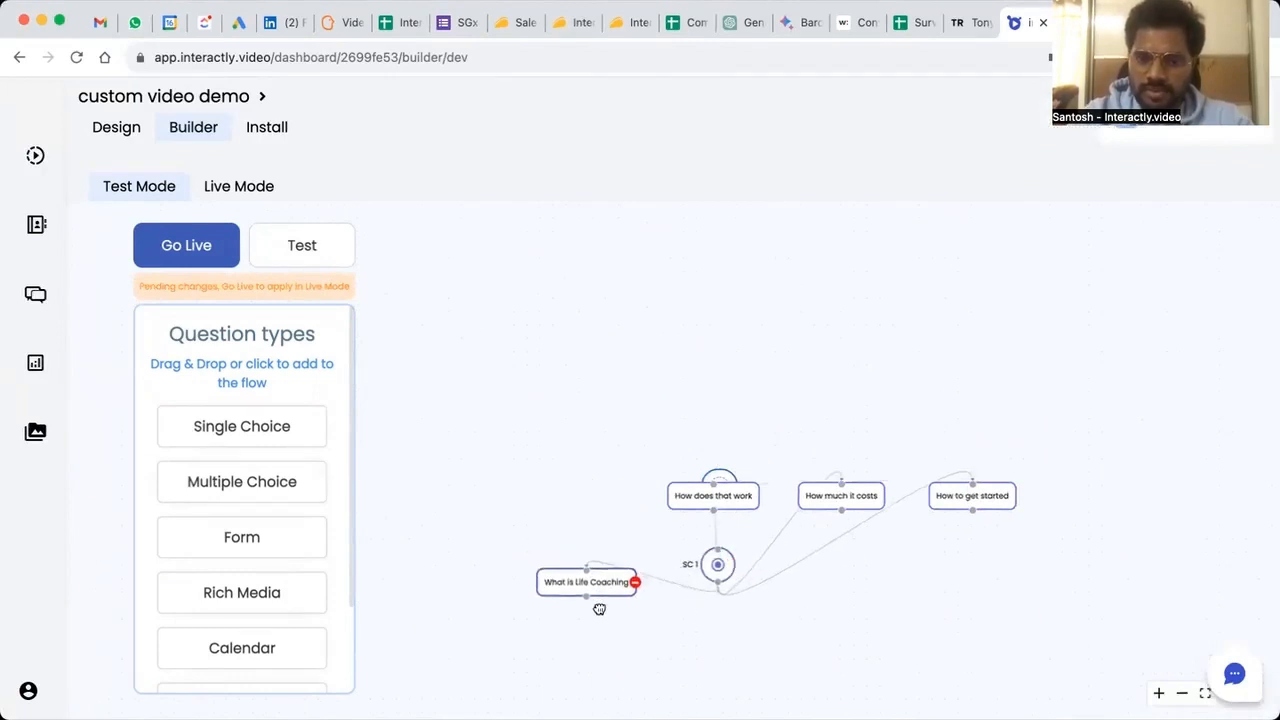
pyautogui.moveTo(717, 494); pyautogui.dragTo(698, 632)
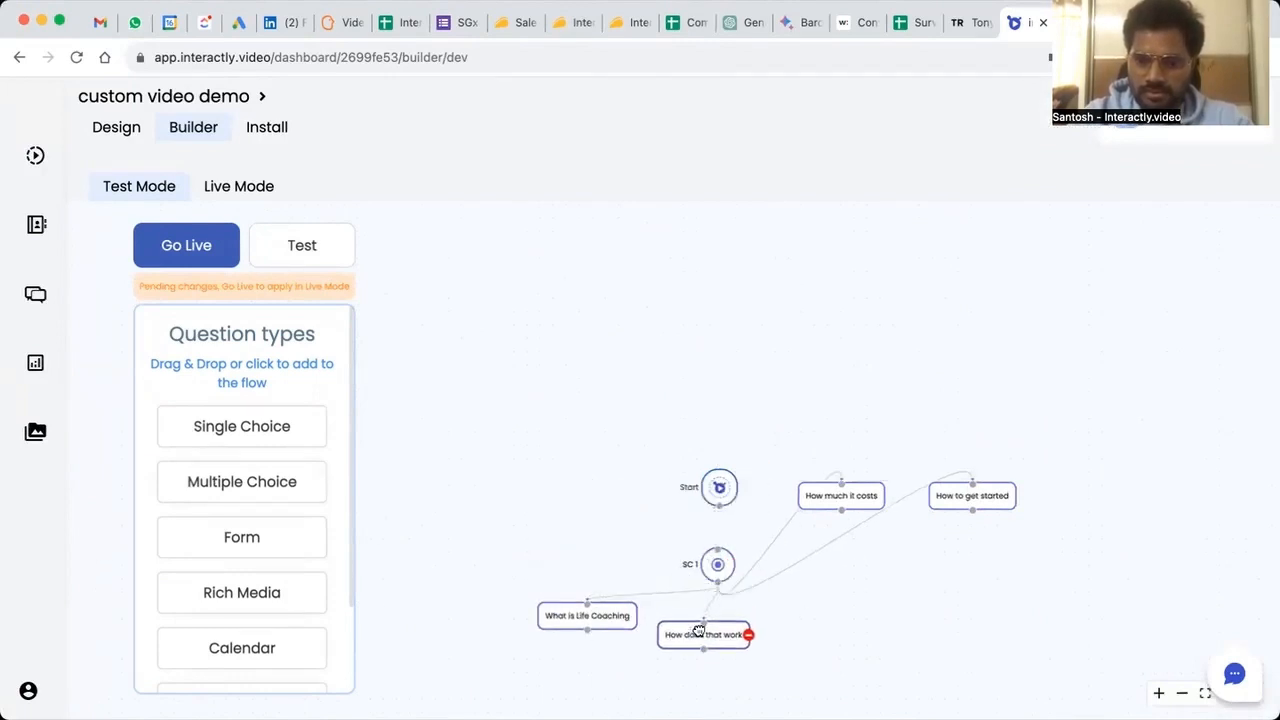
pyautogui.moveTo(841, 497); pyautogui.dragTo(804, 621)
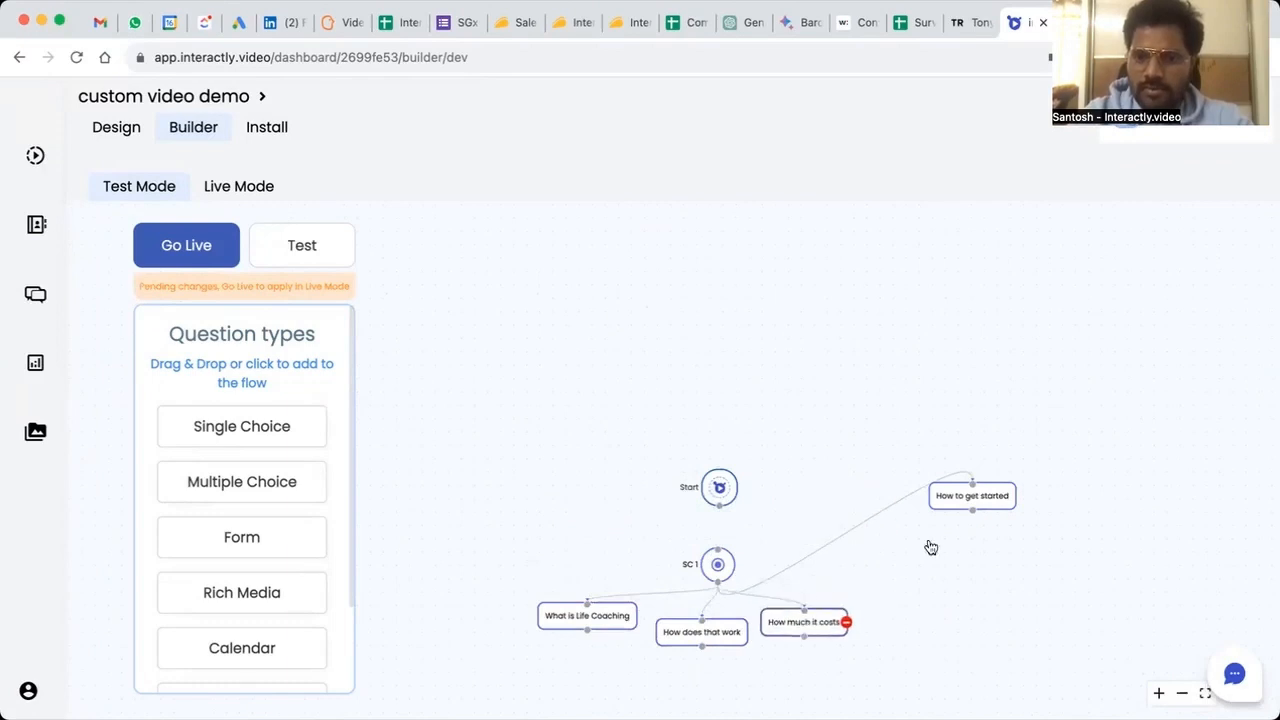
pyautogui.moveTo(955, 496); pyautogui.dragTo(897, 622)
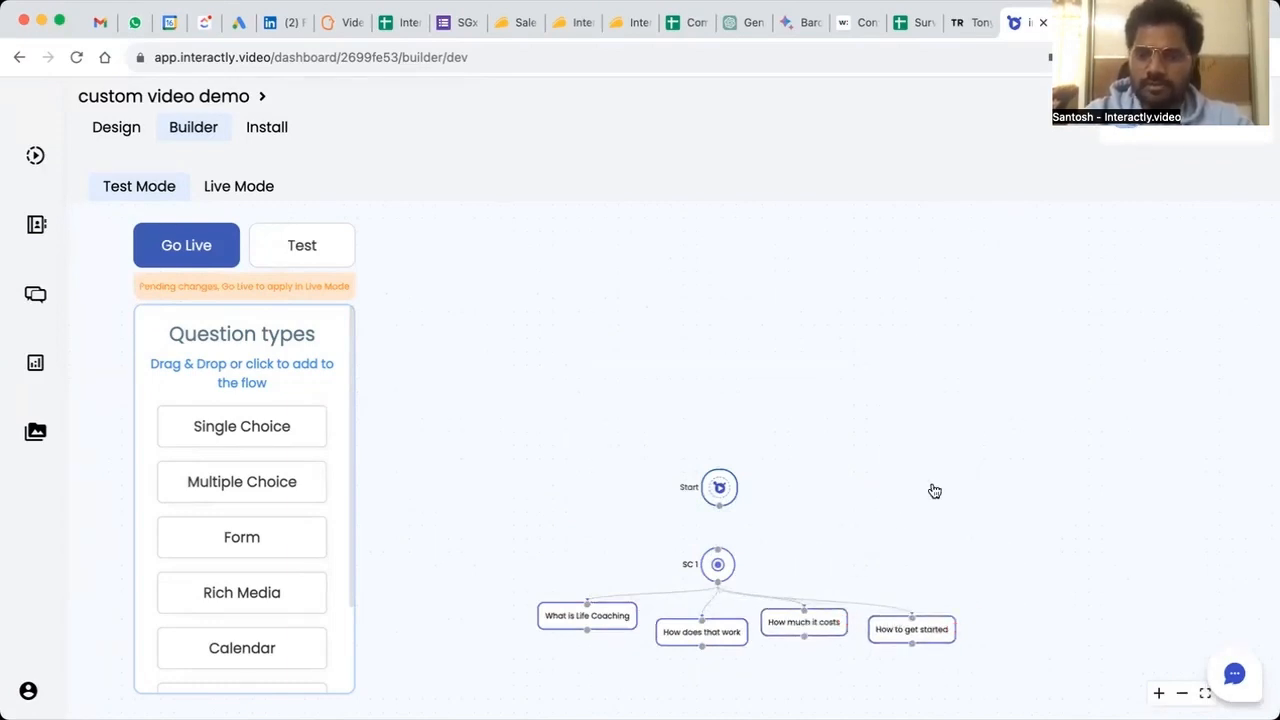
# Duplicate the SC 1 question with its answer branches and close its settings
pyautogui.click(715, 564)
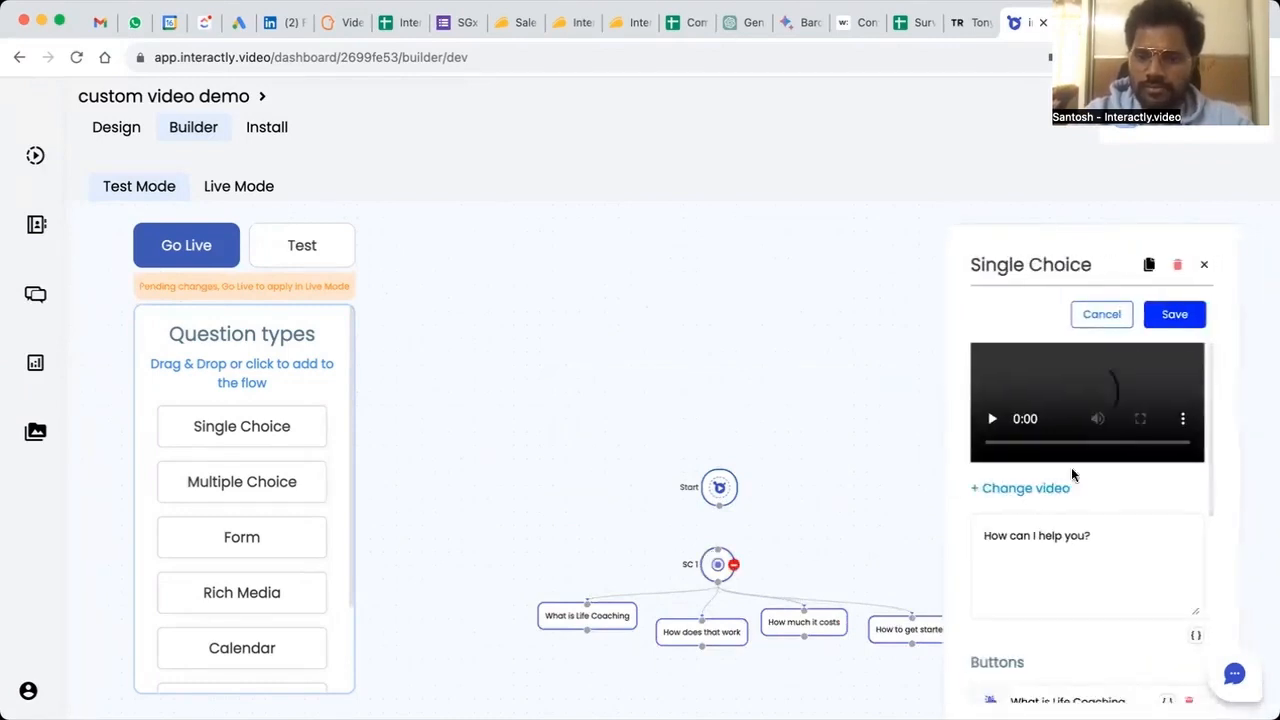
pyautogui.click(1150, 266)
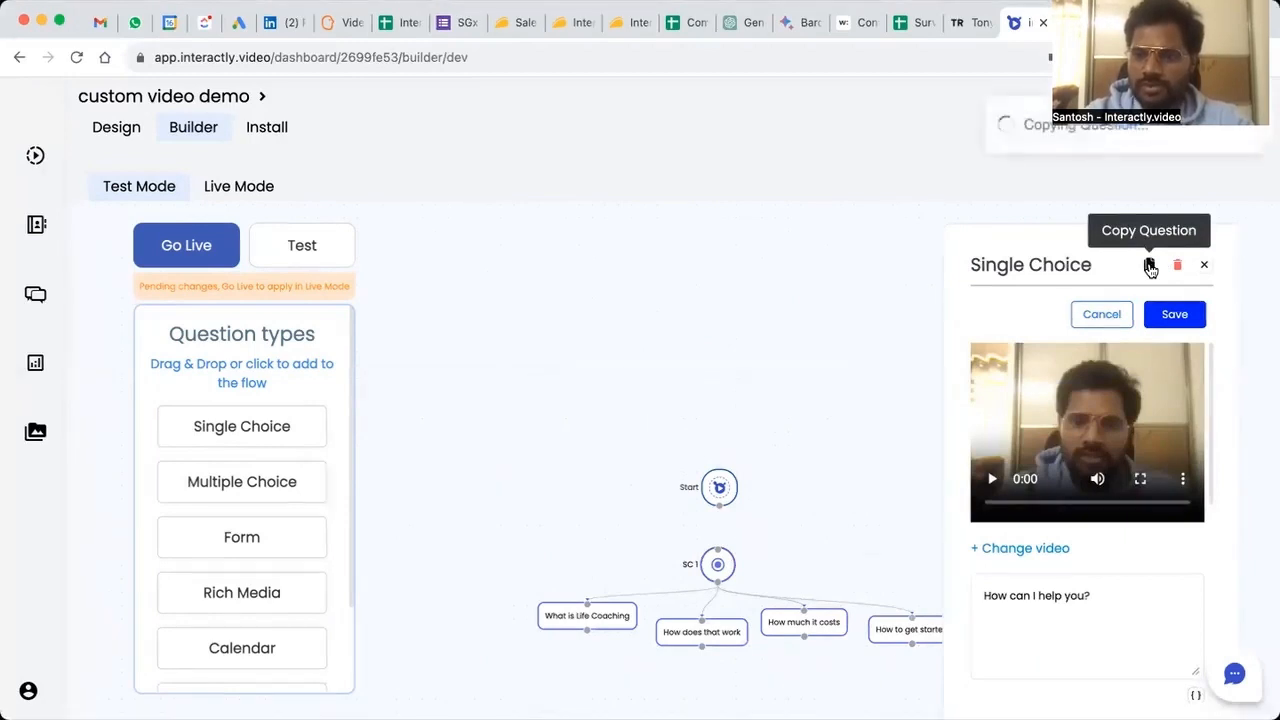
pyautogui.click(1204, 264)
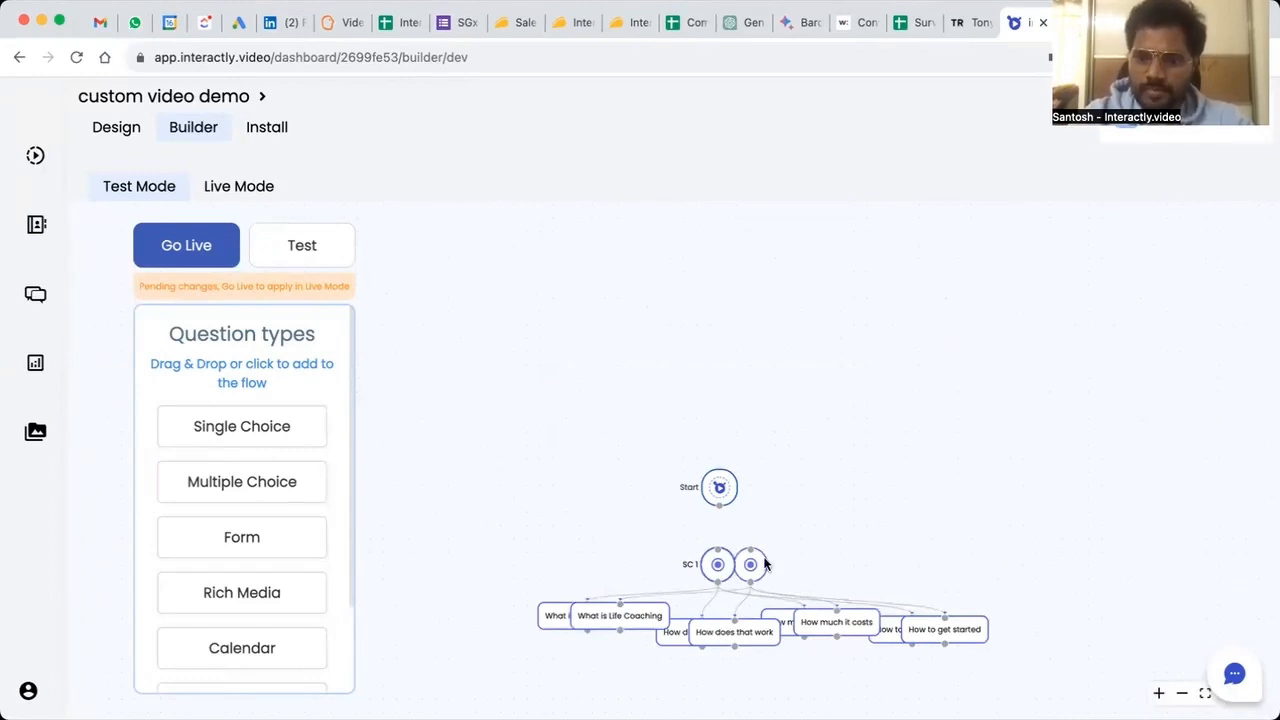
# Separate the overlapping copy from SC 1 by moving SC 2 and its four answer branches into their own row below
pyautogui.moveTo(749, 564)
pyautogui.moveTo(749, 564); pyautogui.dragTo(651, 674)
pyautogui.moveTo(617, 611); pyautogui.dragTo(602, 628)
pyautogui.moveTo(549, 681); pyautogui.dragTo(560, 698)
pyautogui.moveTo(706, 631); pyautogui.dragTo(673, 709)
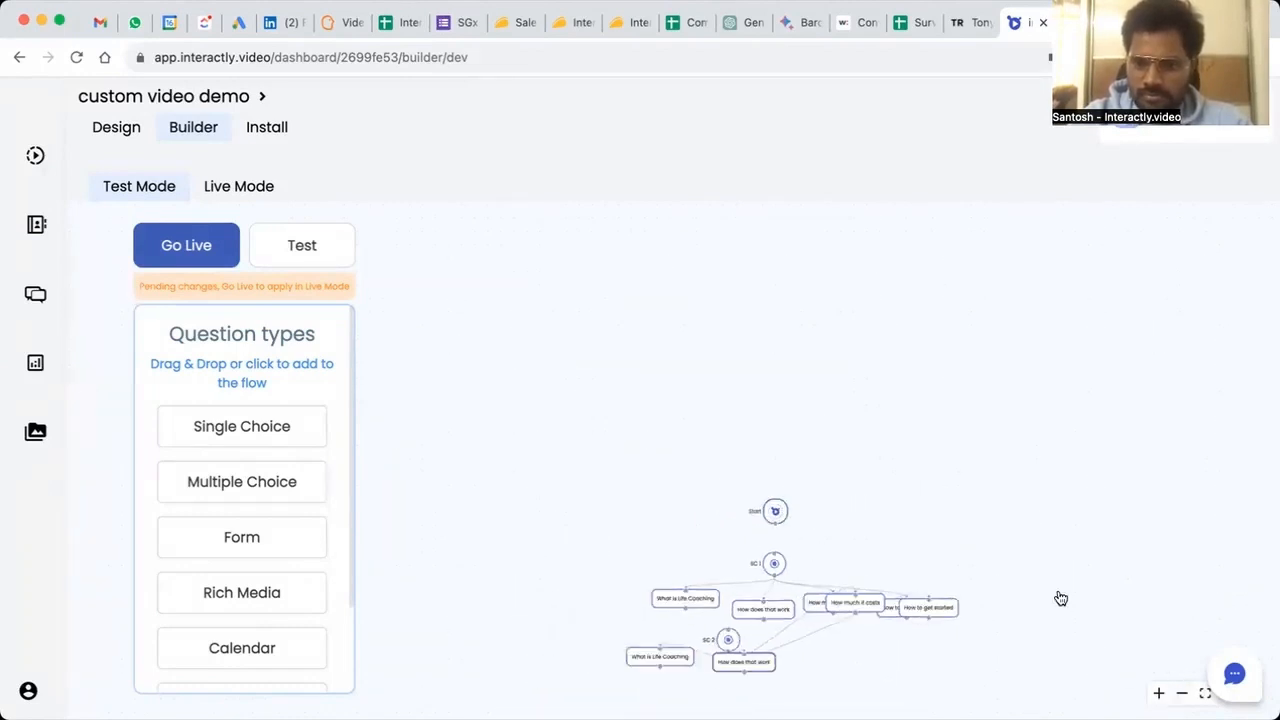
pyautogui.scroll(2, 1061, 598)
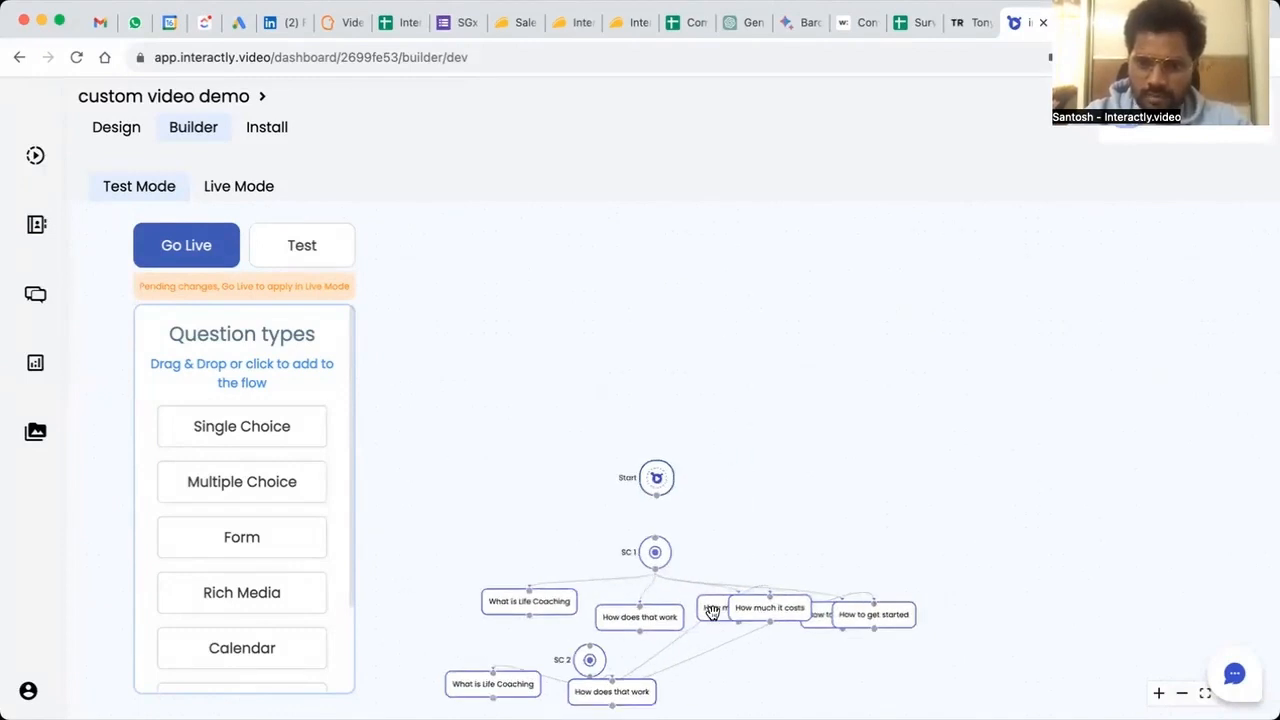
pyautogui.moveTo(612, 693); pyautogui.dragTo(583, 709)
pyautogui.moveTo(710, 602); pyautogui.dragTo(713, 697)
pyautogui.moveTo(808, 615); pyautogui.dragTo(804, 578)
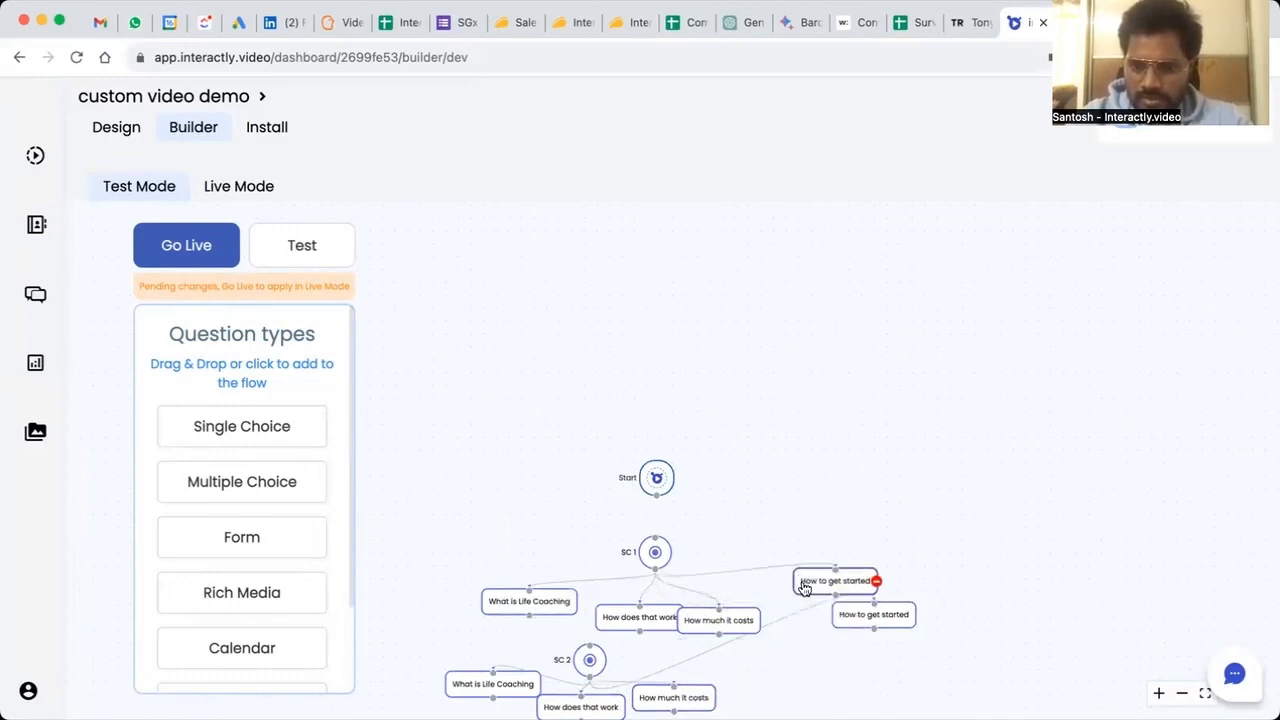
pyautogui.moveTo(854, 612); pyautogui.dragTo(760, 690)
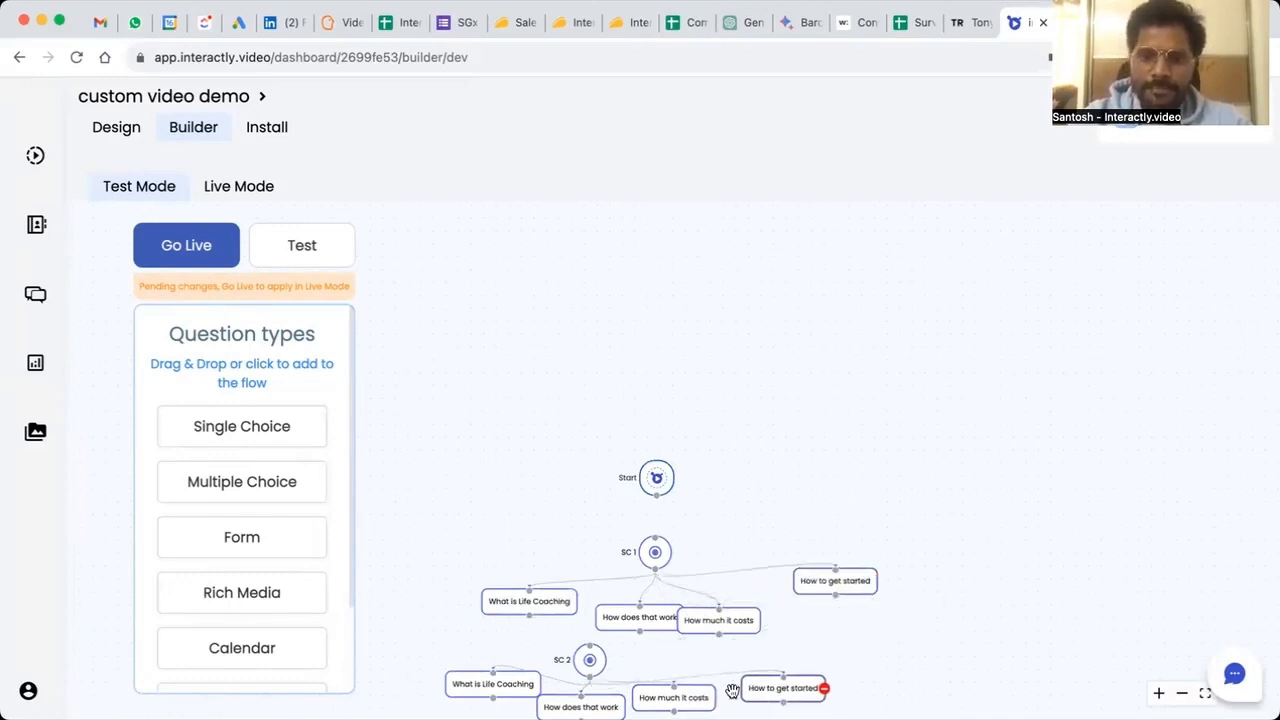
# Open the SC 2 question and look over its video replacement options, prompt and answer buttons
pyautogui.click(589, 660)
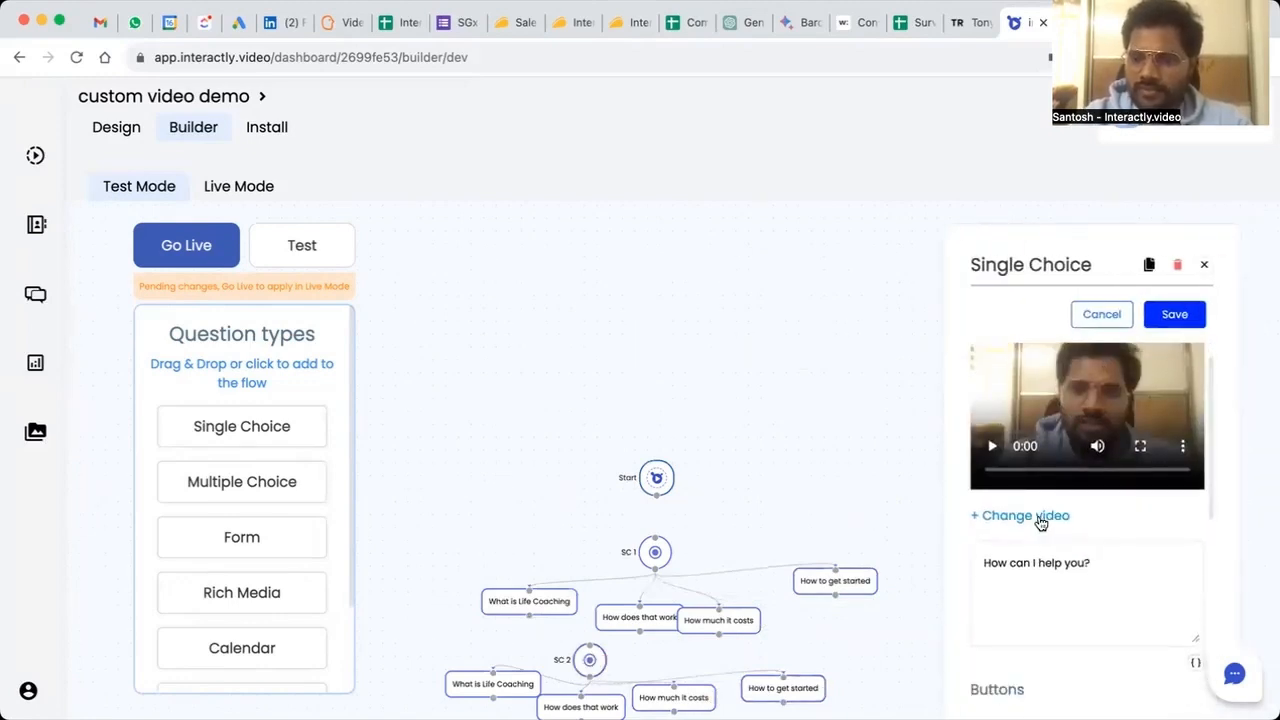
pyautogui.click(1040, 517)
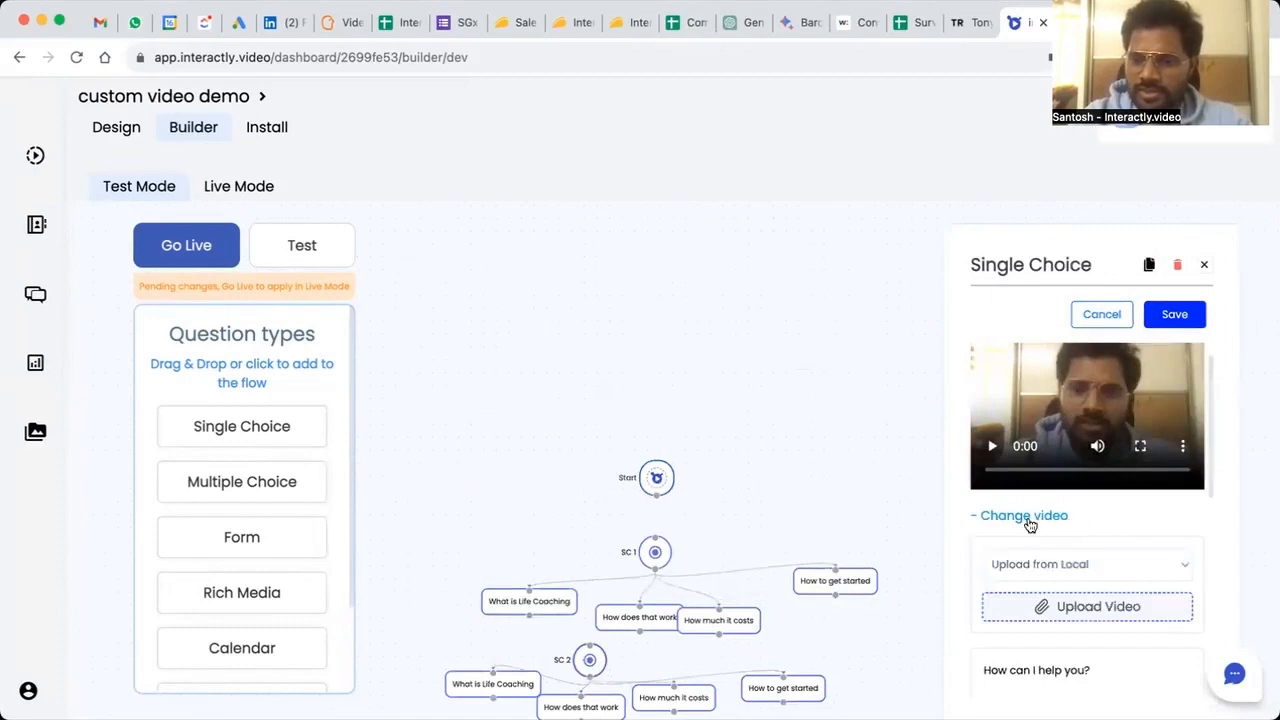
pyautogui.click(1028, 520)
pyautogui.scroll(-2, 1066, 600)
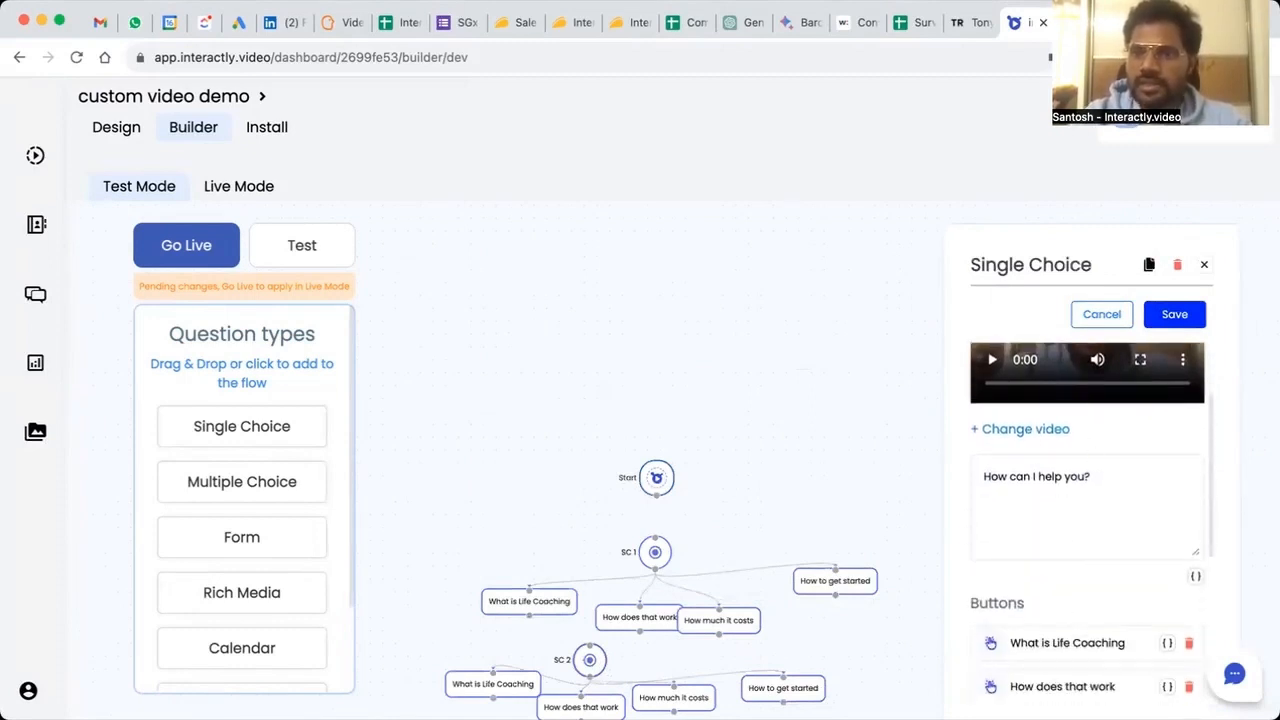
# Consult the "What is Life Coaching?" follow-ups in Google Sheets, and in Interactly delete SC 2's "What is Life Coaching" button and save
pyautogui.click(1080, 22)
pyautogui.scroll(5, 559, 294)
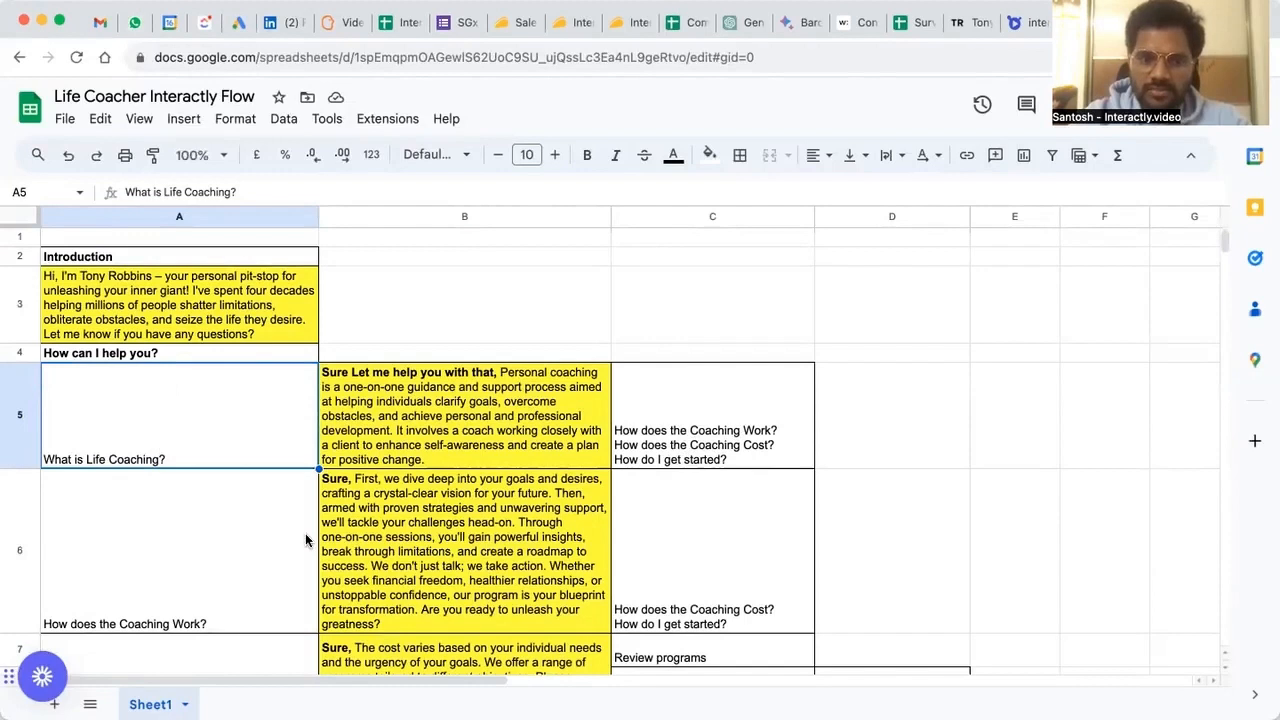
pyautogui.scroll(-2, 306, 538)
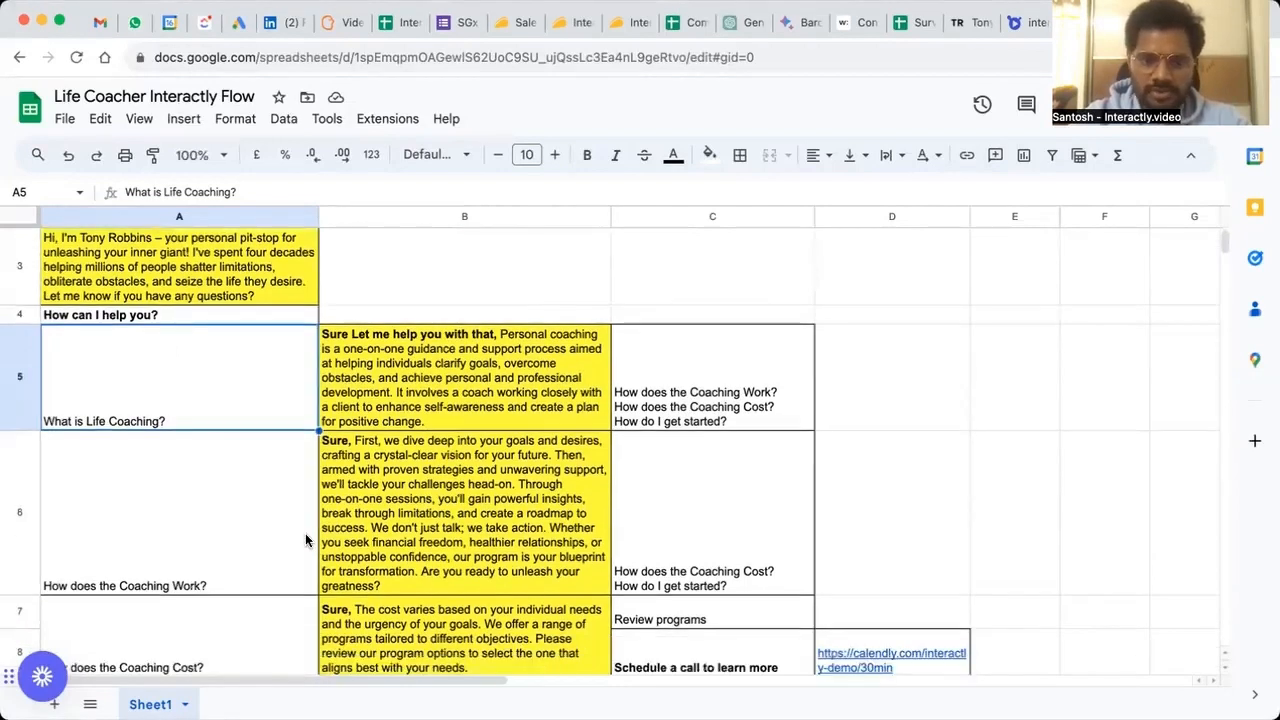
pyautogui.scroll(2, 306, 538)
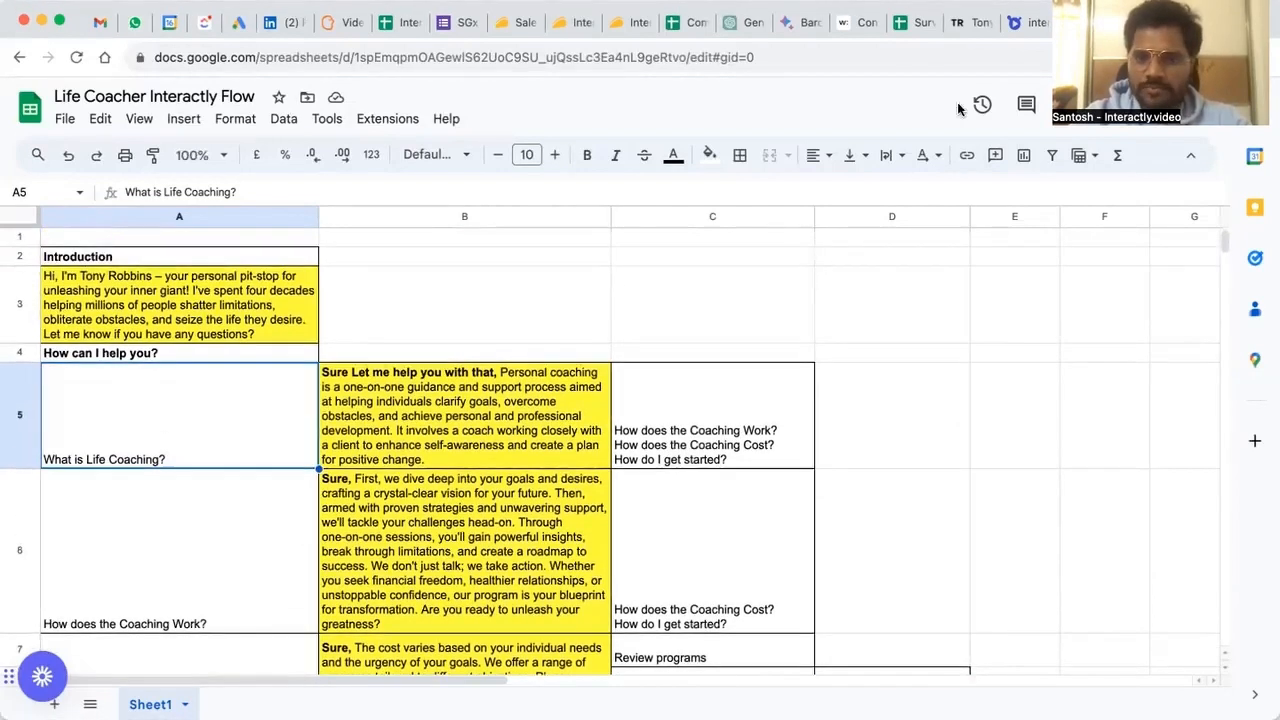
pyautogui.click(1027, 22)
pyautogui.scroll(-3, 1120, 507)
pyautogui.click(1189, 513)
pyautogui.scroll(-2, 1106, 611)
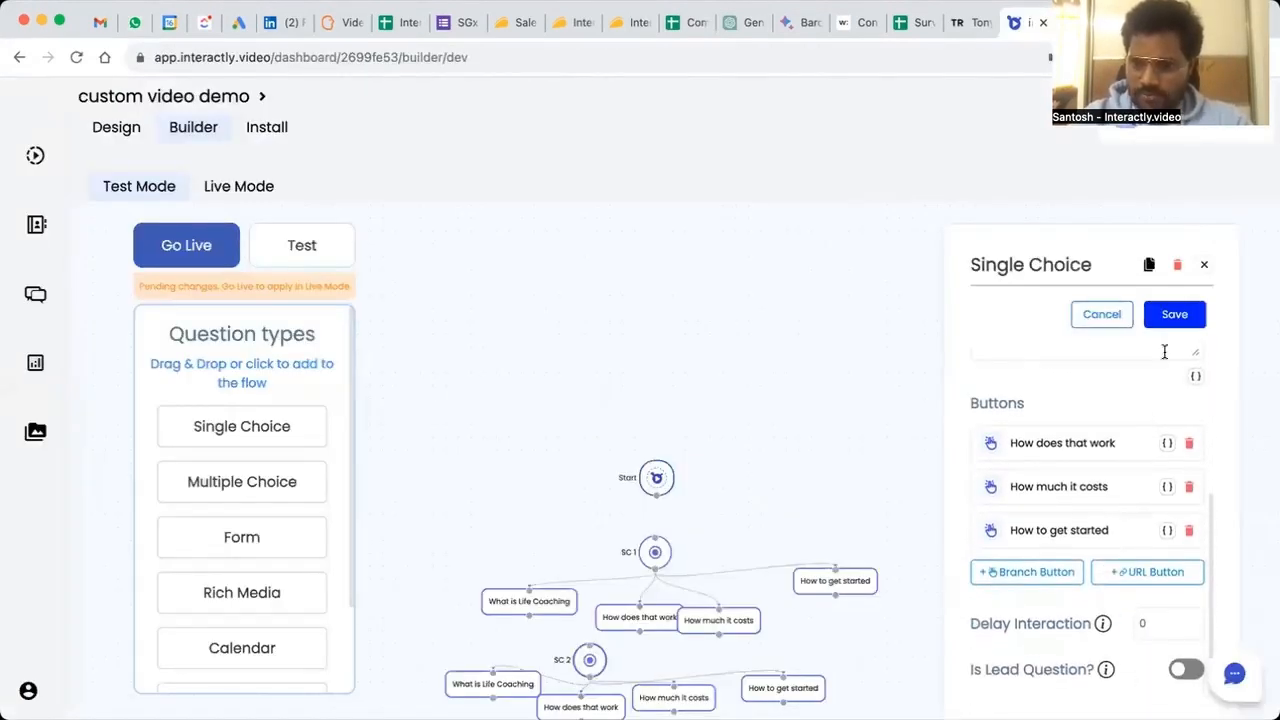
pyautogui.click(1176, 316)
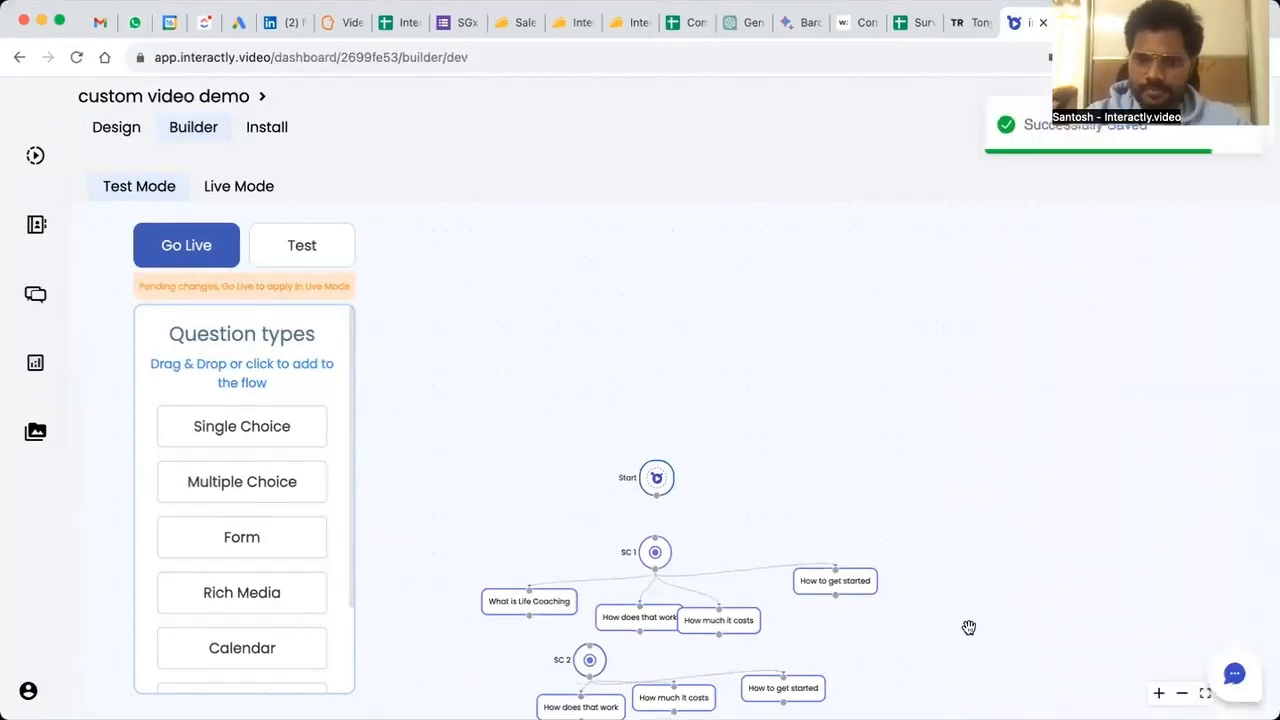
# Spread the answer branches of SC 1 and SC 2 into two evenly spaced, non-overlapping rows
pyautogui.scroll(-4, 914, 533)
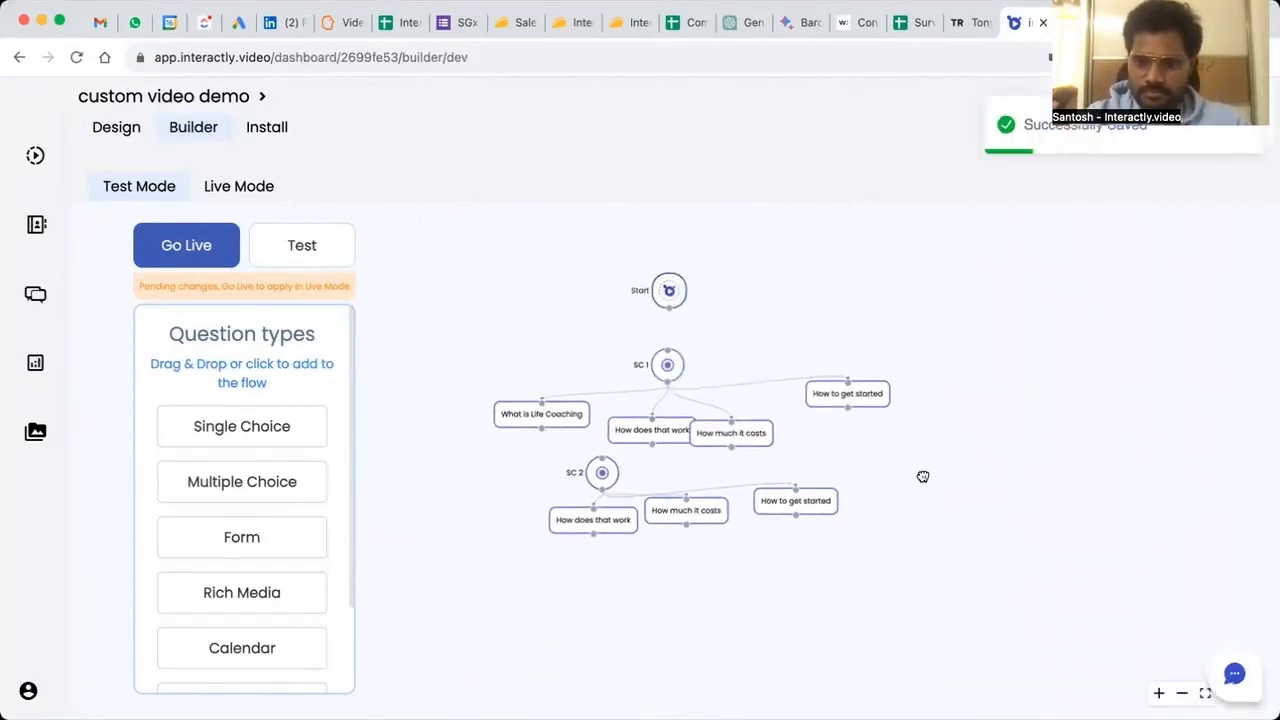
pyautogui.moveTo(574, 520); pyautogui.dragTo(474, 518)
pyautogui.moveTo(650, 522); pyautogui.dragTo(611, 530)
pyautogui.moveTo(758, 505); pyautogui.dragTo(727, 542)
pyautogui.moveTo(748, 442); pyautogui.dragTo(788, 428)
pyautogui.moveTo(849, 400); pyautogui.dragTo(894, 425)
pyautogui.click(517, 527)
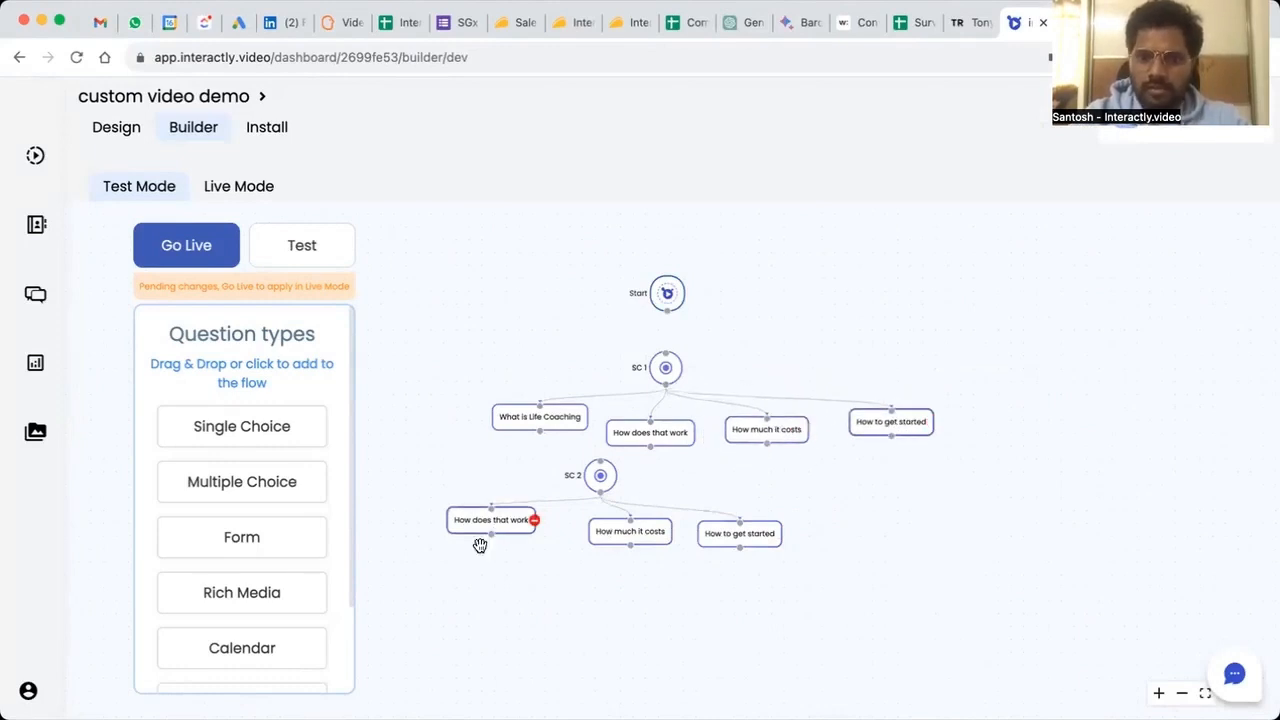
# Move SC 2 and its three answer branches lower to leave more room beneath SC 1's branches
pyautogui.moveTo(489, 527); pyautogui.dragTo(469, 578)
pyautogui.moveTo(624, 534); pyautogui.dragTo(587, 591)
pyautogui.moveTo(739, 541); pyautogui.dragTo(758, 609)
pyautogui.moveTo(600, 475); pyautogui.dragTo(599, 516)
pyautogui.moveTo(475, 578); pyautogui.dragTo(474, 594)
# Duplicate the SC 2 question with its three answer branches and close its settings
pyautogui.click(599, 516)
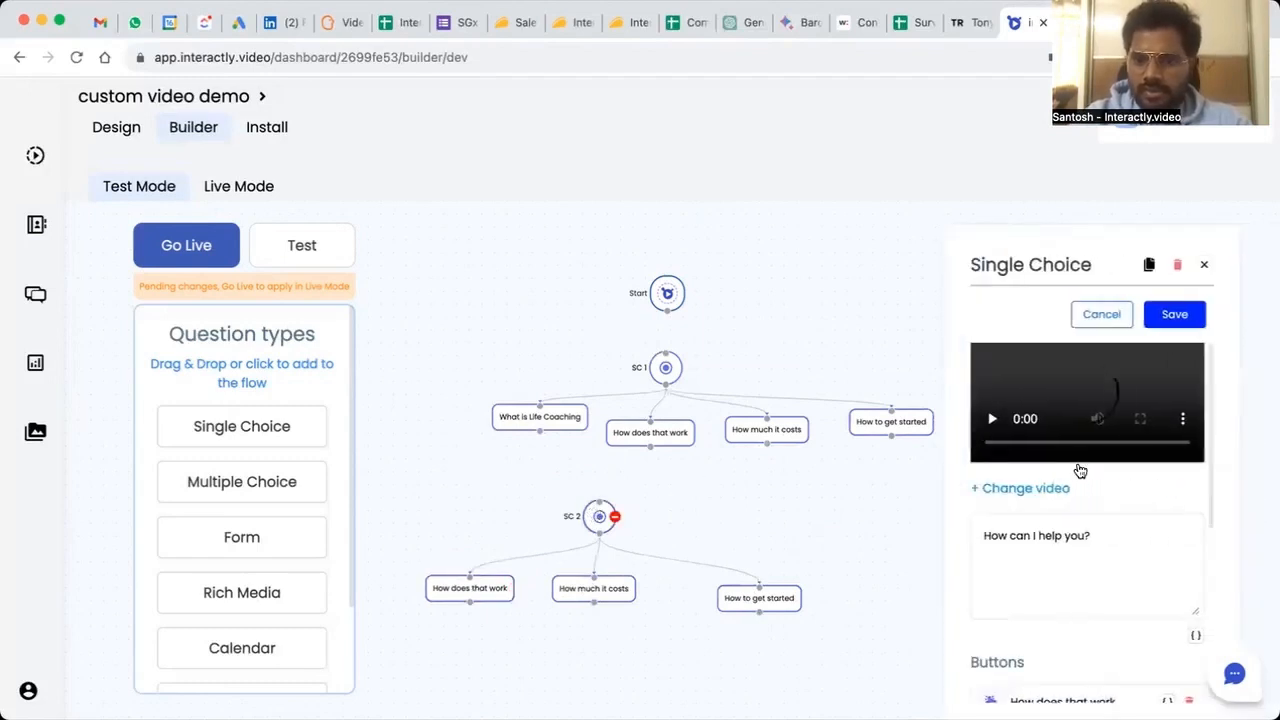
pyautogui.click(1150, 266)
pyautogui.click(1206, 266)
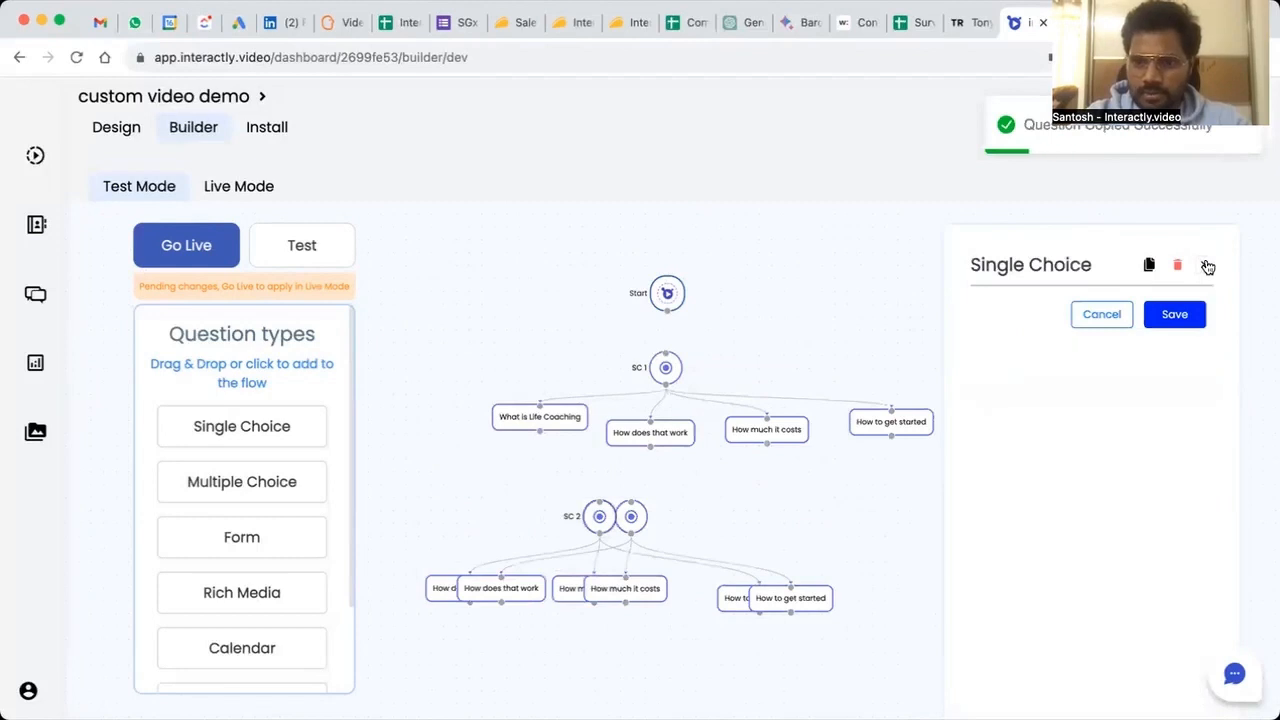
# Place SC 3 and its three answer branches to the right of SC 2, clear of the other nodes
pyautogui.moveTo(630, 516); pyautogui.dragTo(640, 516)
pyautogui.moveTo(848, 502); pyautogui.dragTo(920, 488)
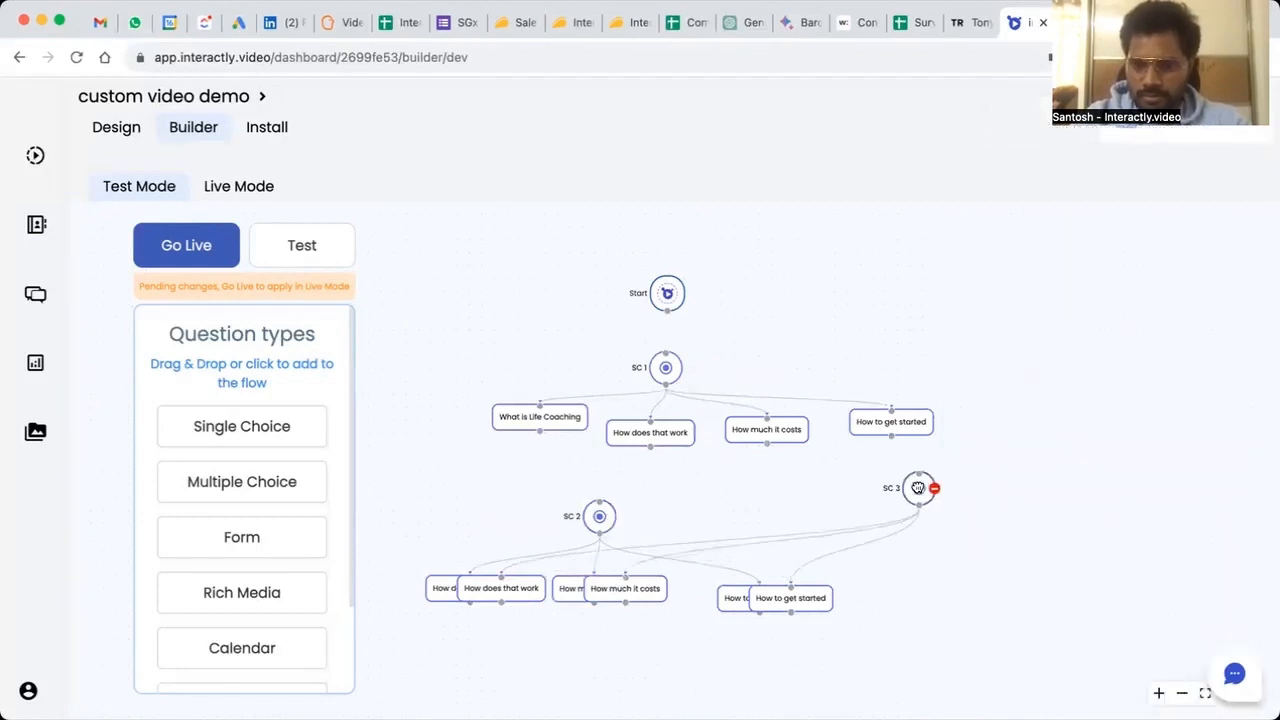
pyautogui.moveTo(783, 599); pyautogui.dragTo(1108, 558)
pyautogui.moveTo(622, 578); pyautogui.dragTo(1028, 554)
pyautogui.moveTo(502, 591); pyautogui.dragTo(892, 582)
pyautogui.moveTo(834, 653); pyautogui.dragTo(726, 636)
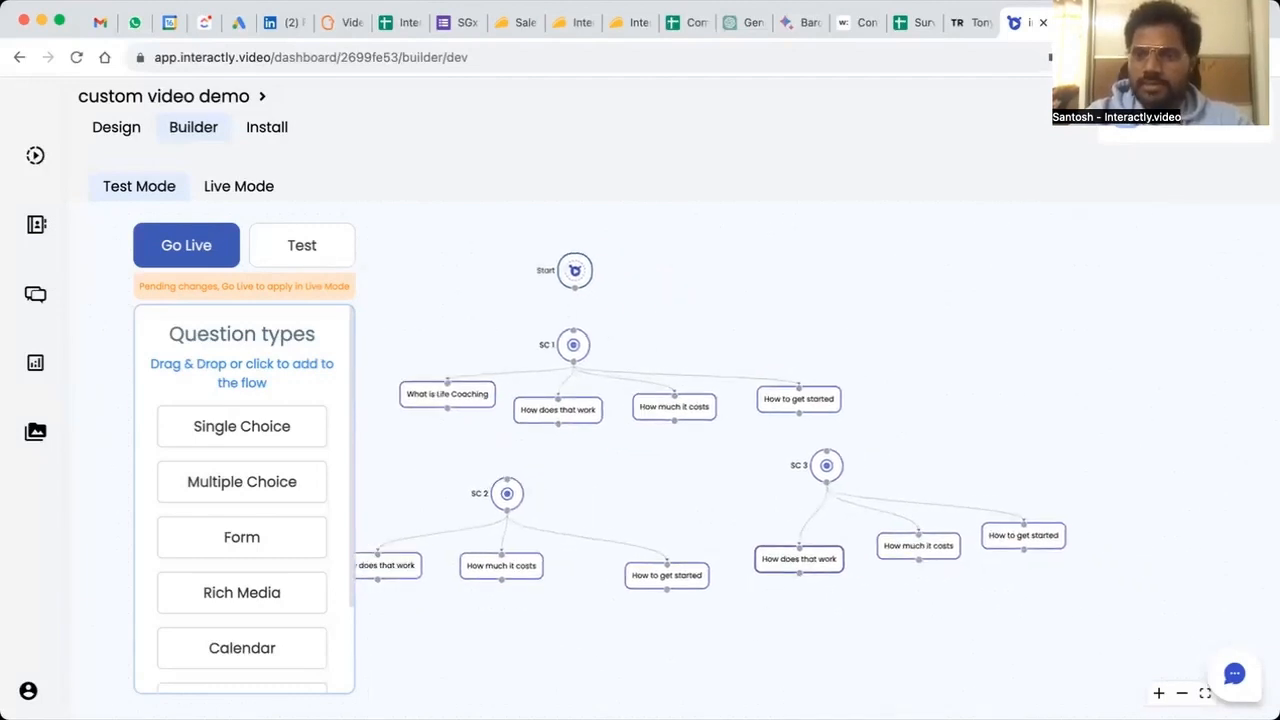
# Check the spreadsheet's follow-up answers for "How does the Coaching Work?", and remove the "How does that work" button from SC 3, saving the question
pyautogui.hotkey('ctrl', 'Tab')
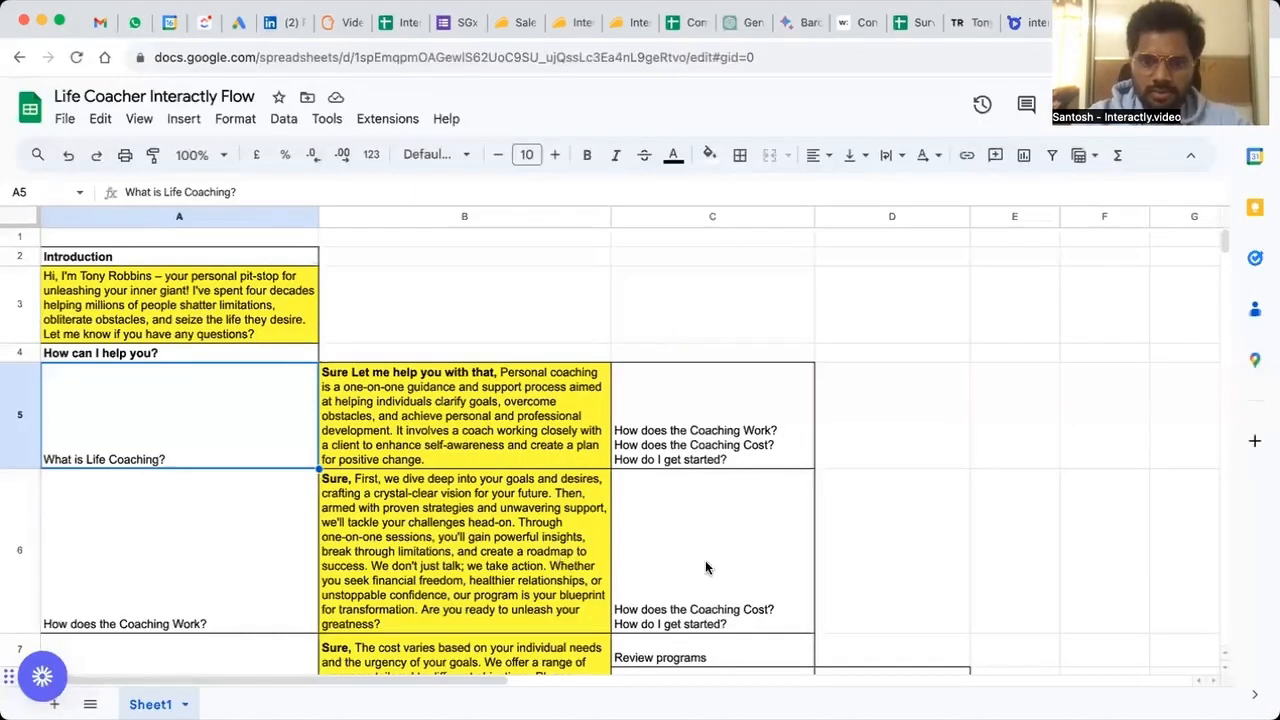
pyautogui.press('Down')
pyautogui.press('Right')
pyautogui.scroll(-1, 705, 567)
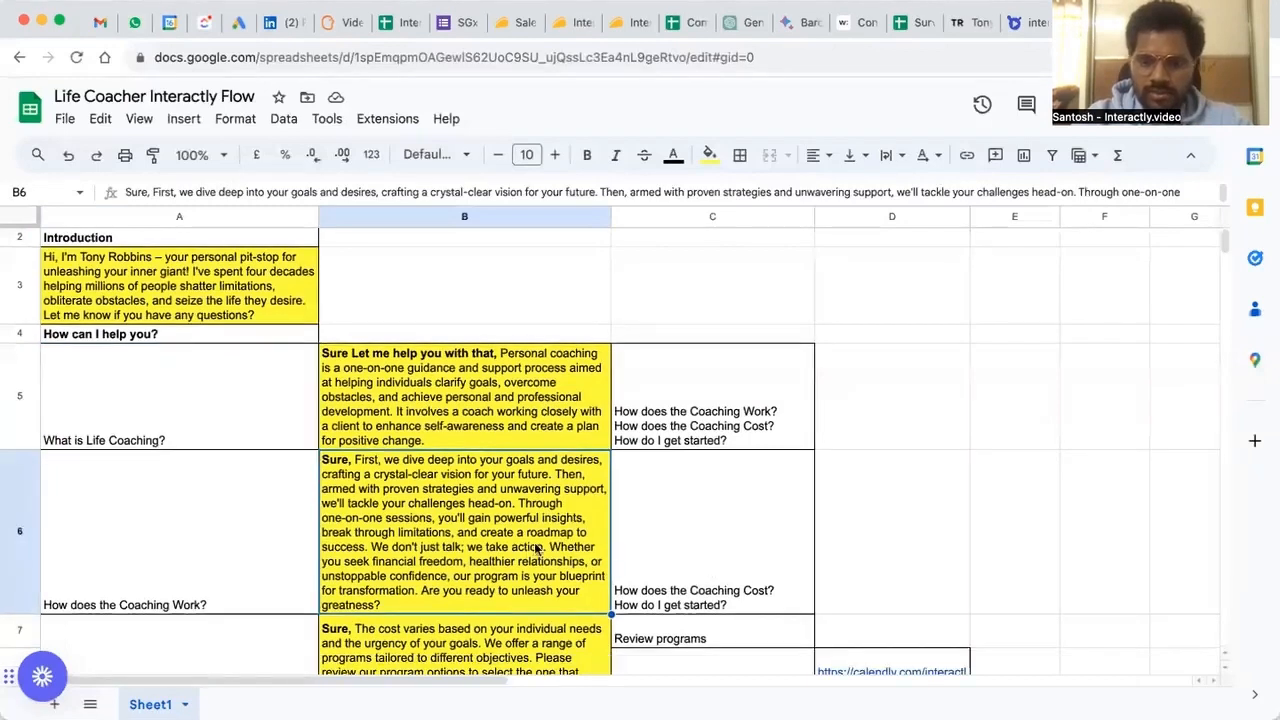
pyautogui.scroll(-1, 689, 563)
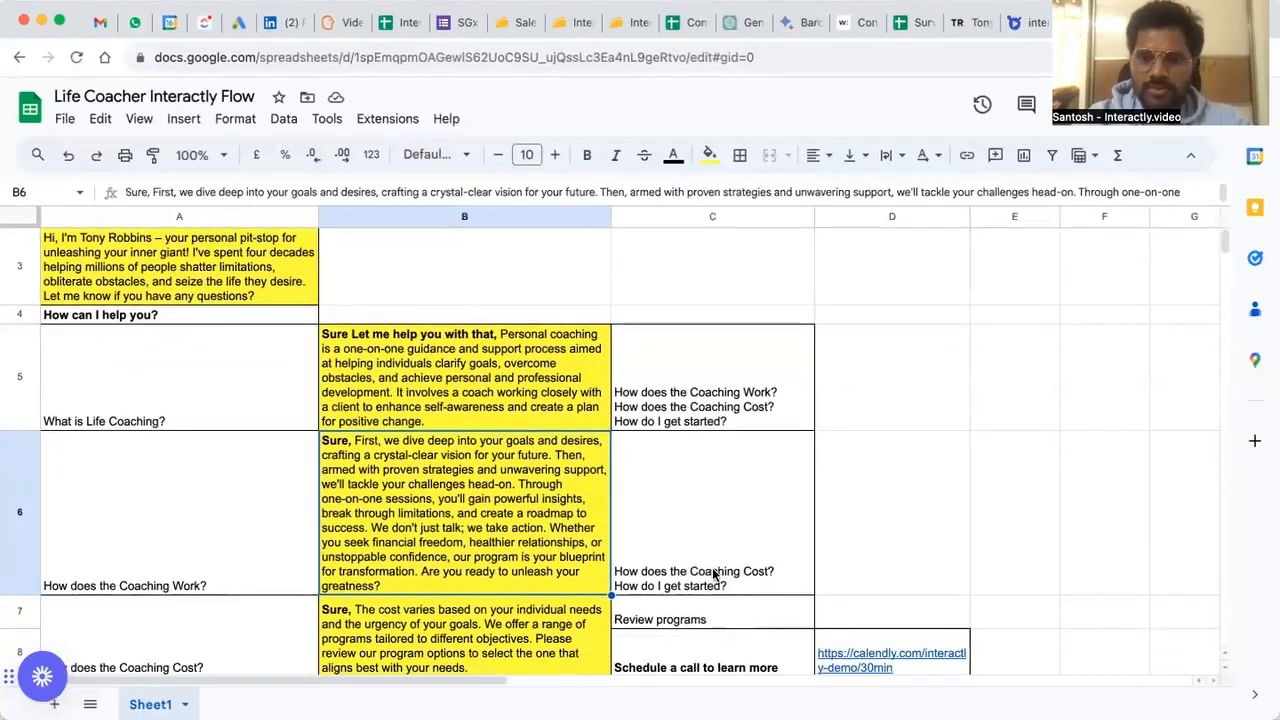
pyautogui.click(1028, 22)
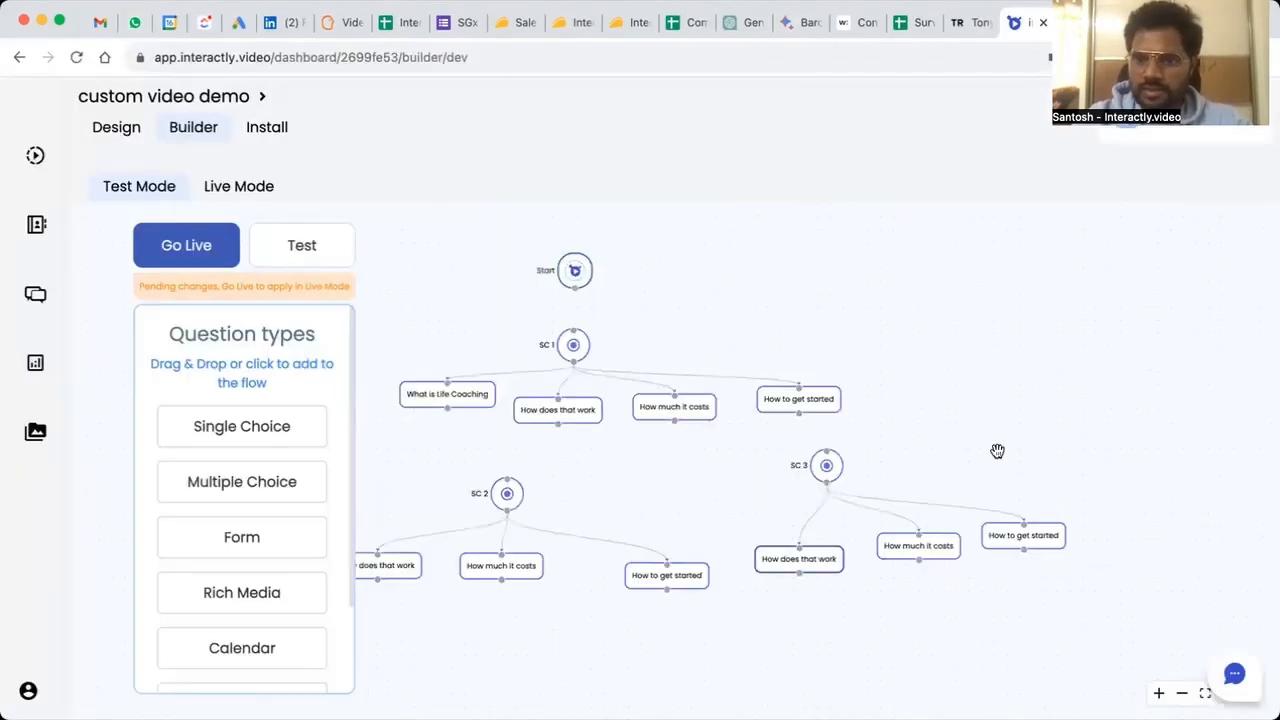
pyautogui.click(823, 468)
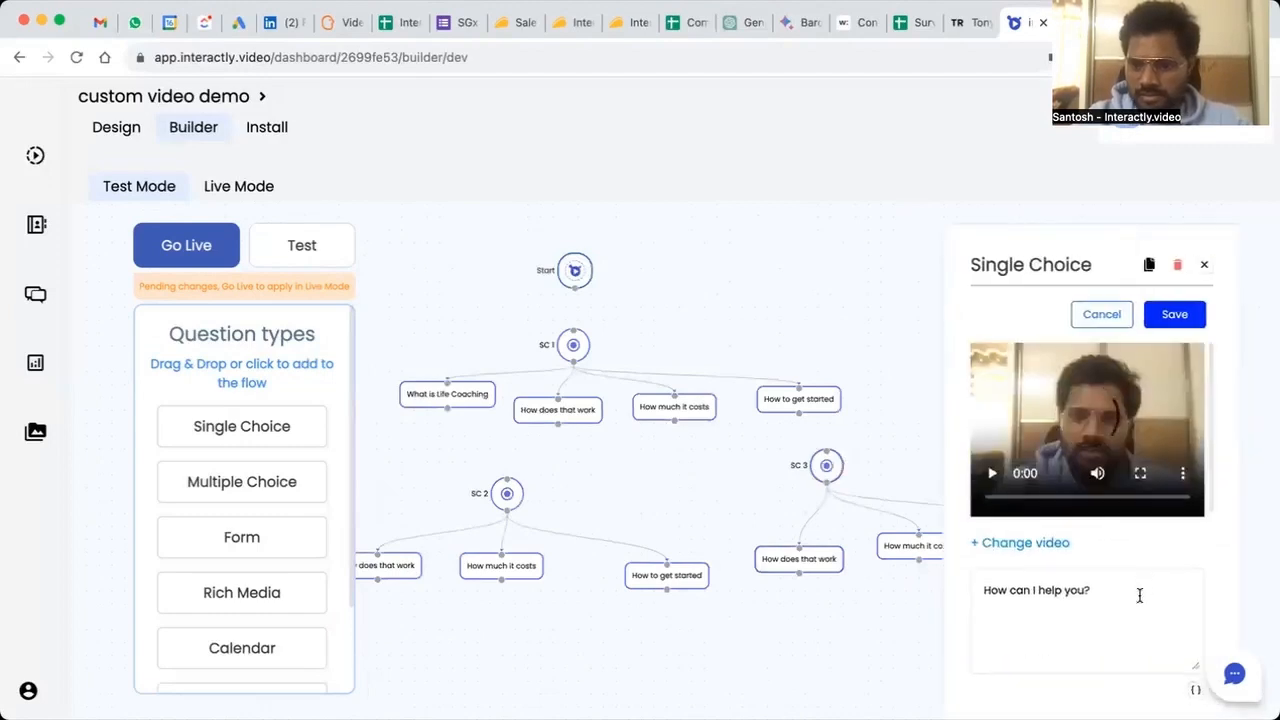
pyautogui.scroll(-2, 1140, 601)
pyautogui.scroll(-1, 1140, 601)
pyautogui.click(1189, 580)
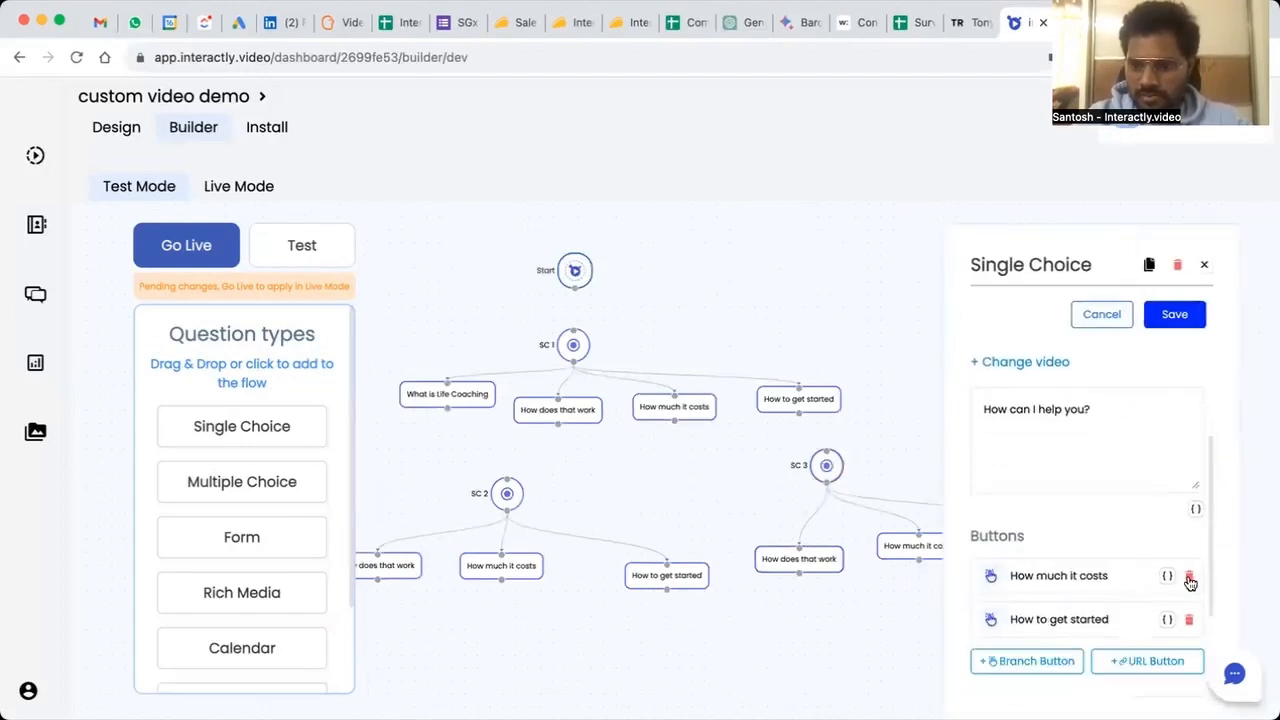
pyautogui.scroll(-1, 1089, 545)
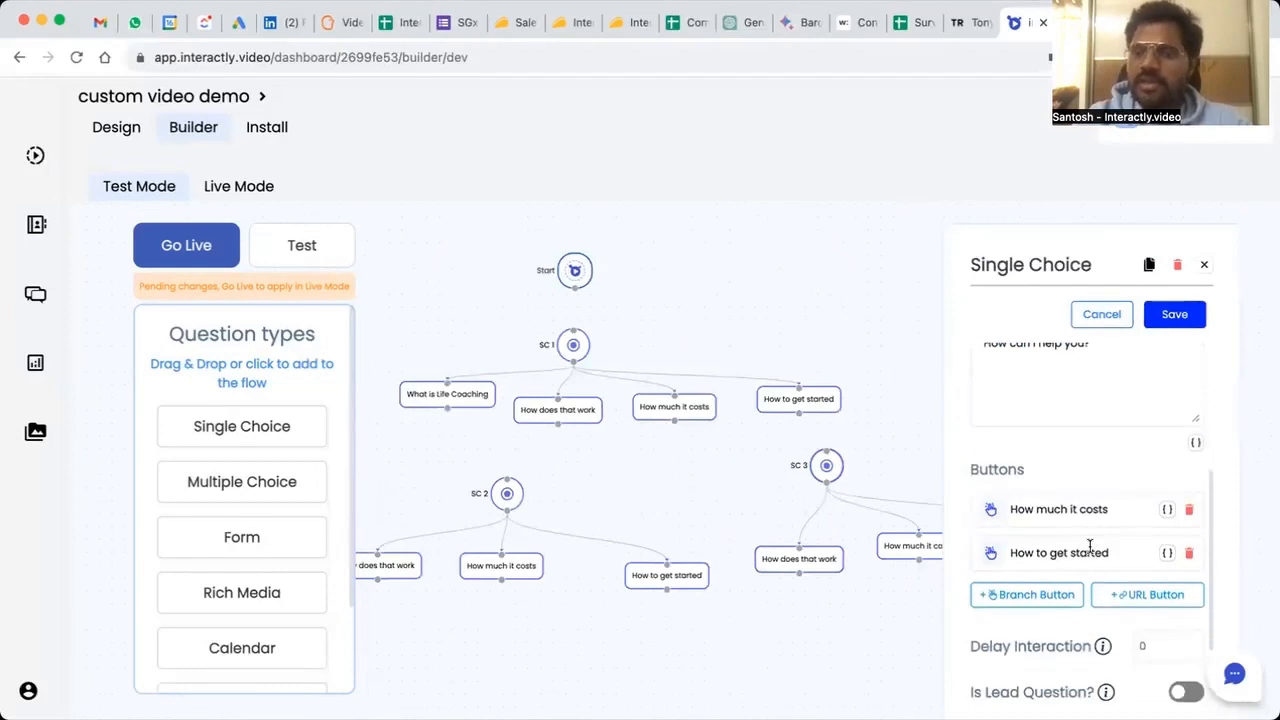
pyautogui.click(1176, 314)
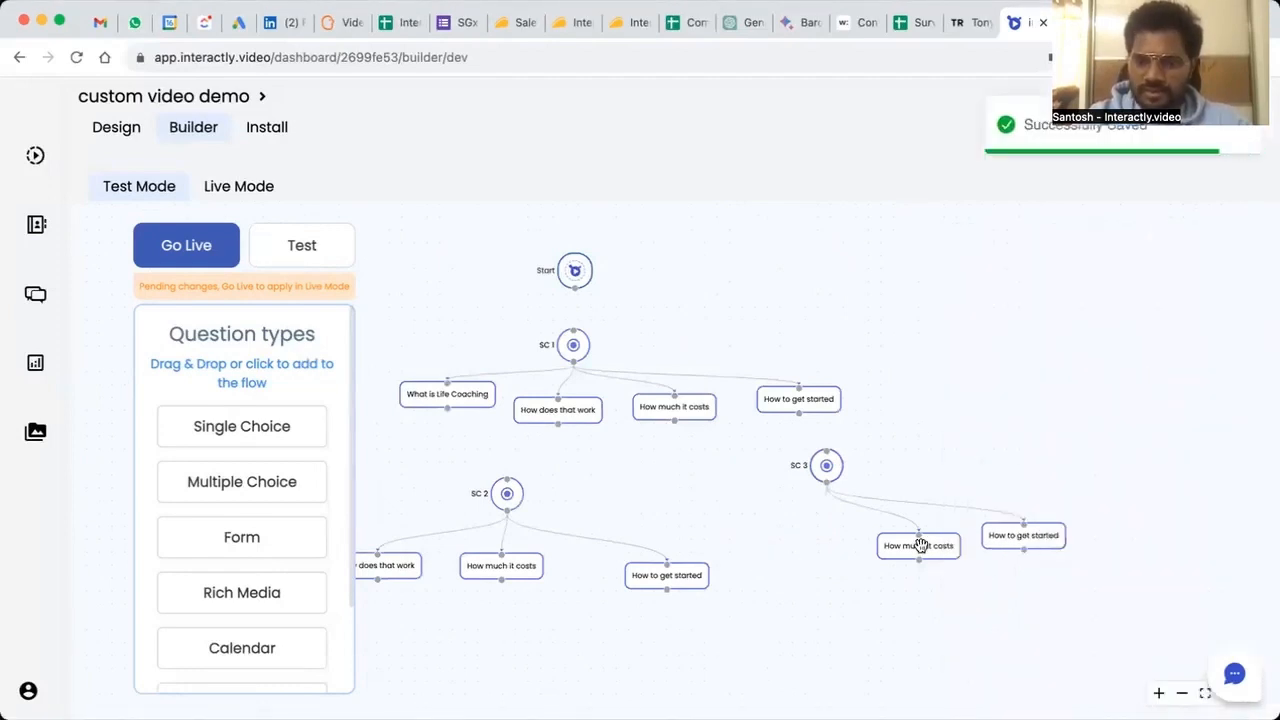
# Arrange SC 3 level with SC 2, with its "How much it costs" and "How to get started" branches side by side beneath it
pyautogui.moveTo(818, 583); pyautogui.dragTo(780, 575)
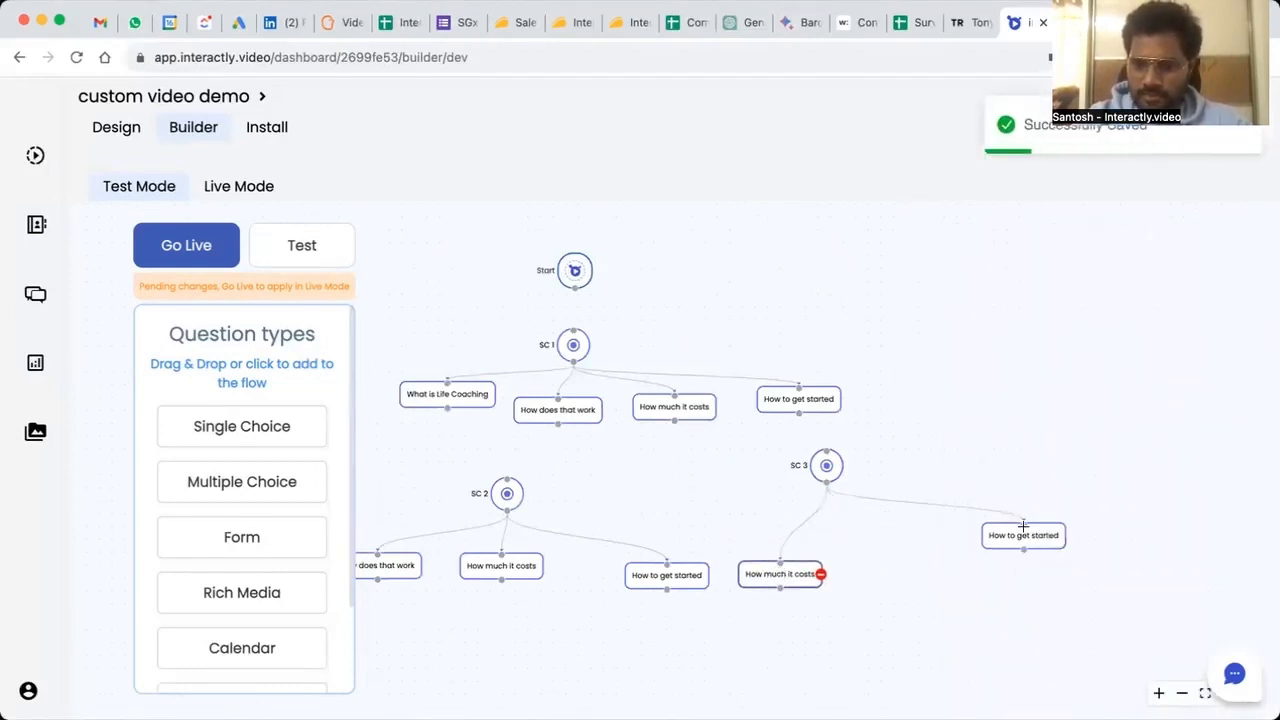
pyautogui.moveTo(1020, 537); pyautogui.dragTo(903, 581)
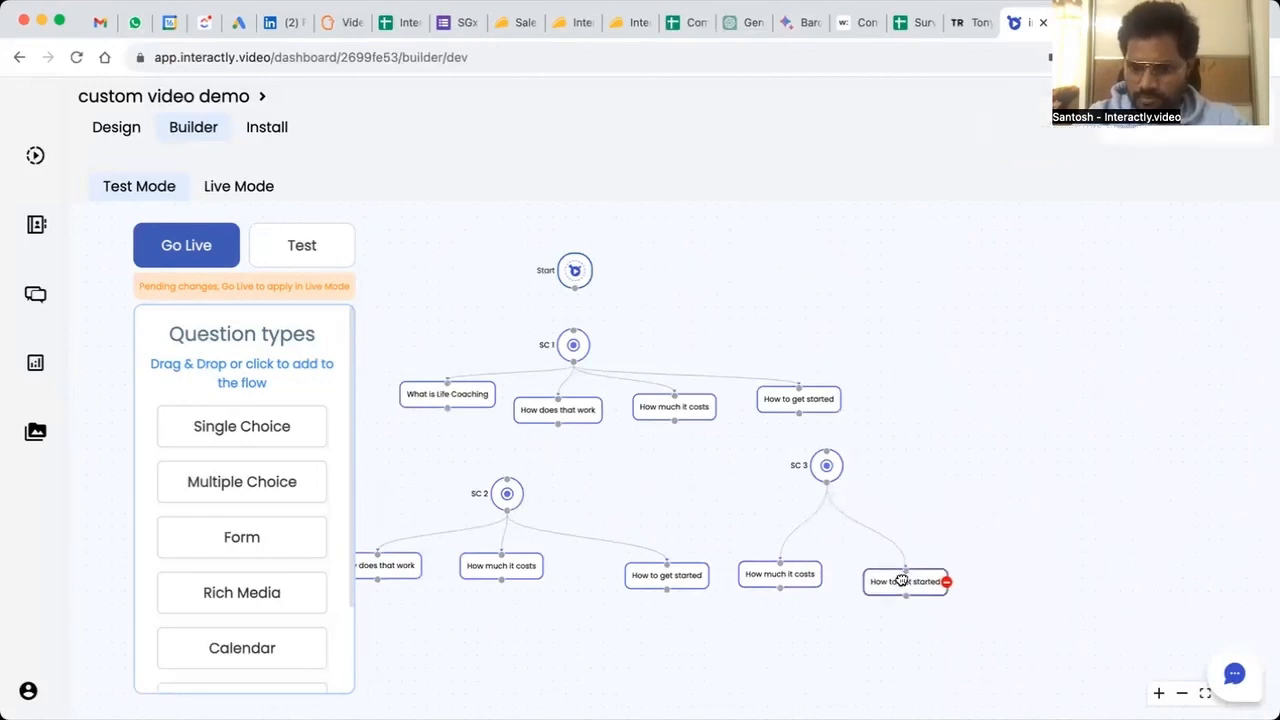
pyautogui.moveTo(825, 465); pyautogui.dragTo(825, 496)
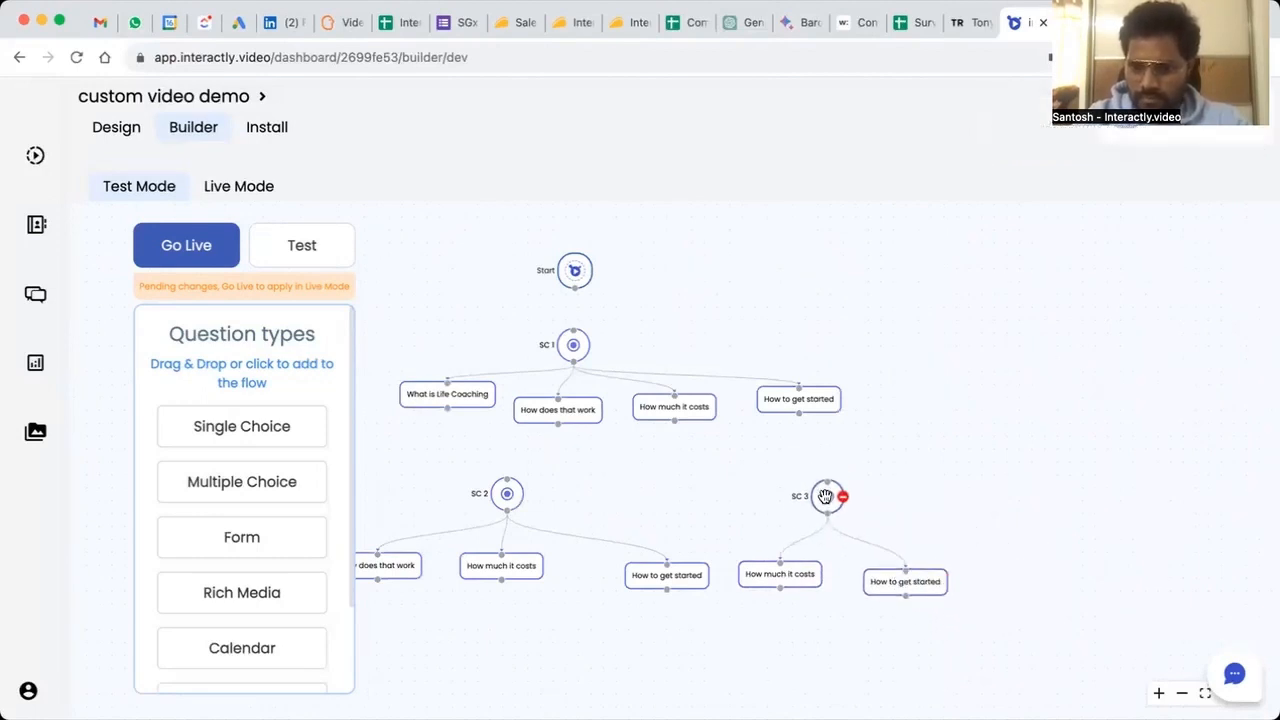
# Duplicate SC 3 with its two answer branches, and place the copy to the right of SC 3 without overlaps
pyautogui.click(822, 496)
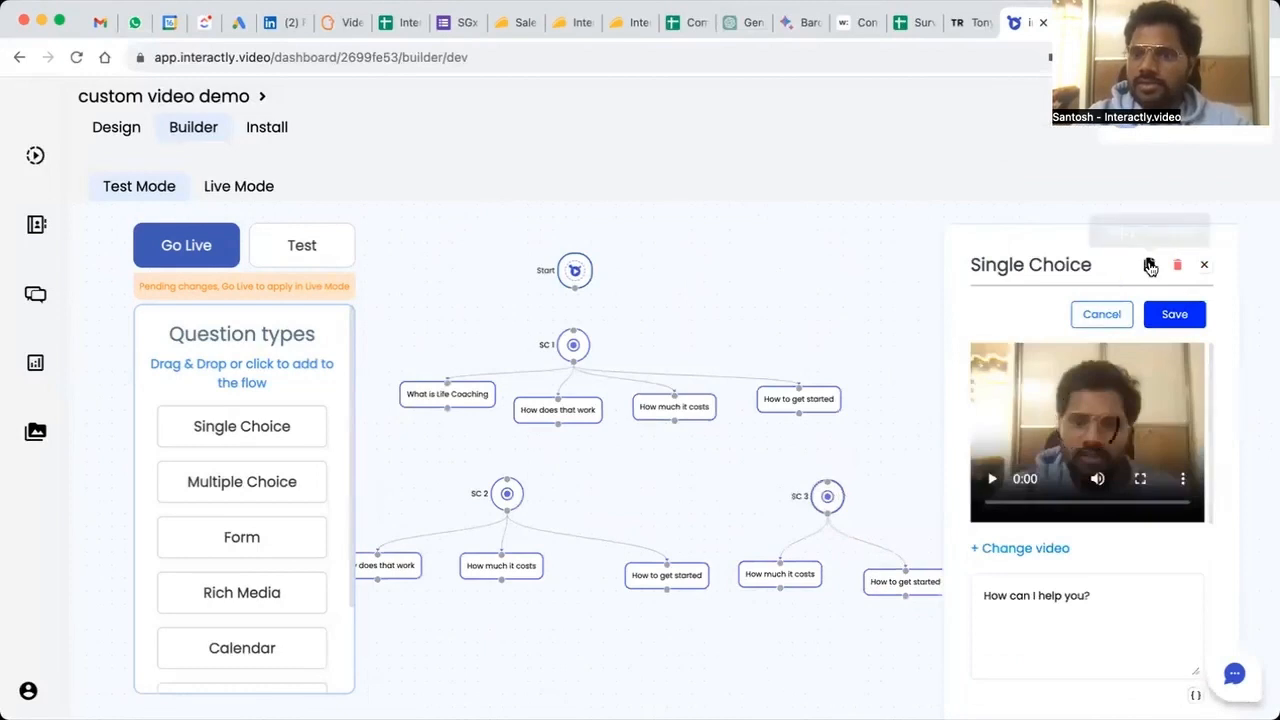
pyautogui.click(1149, 265)
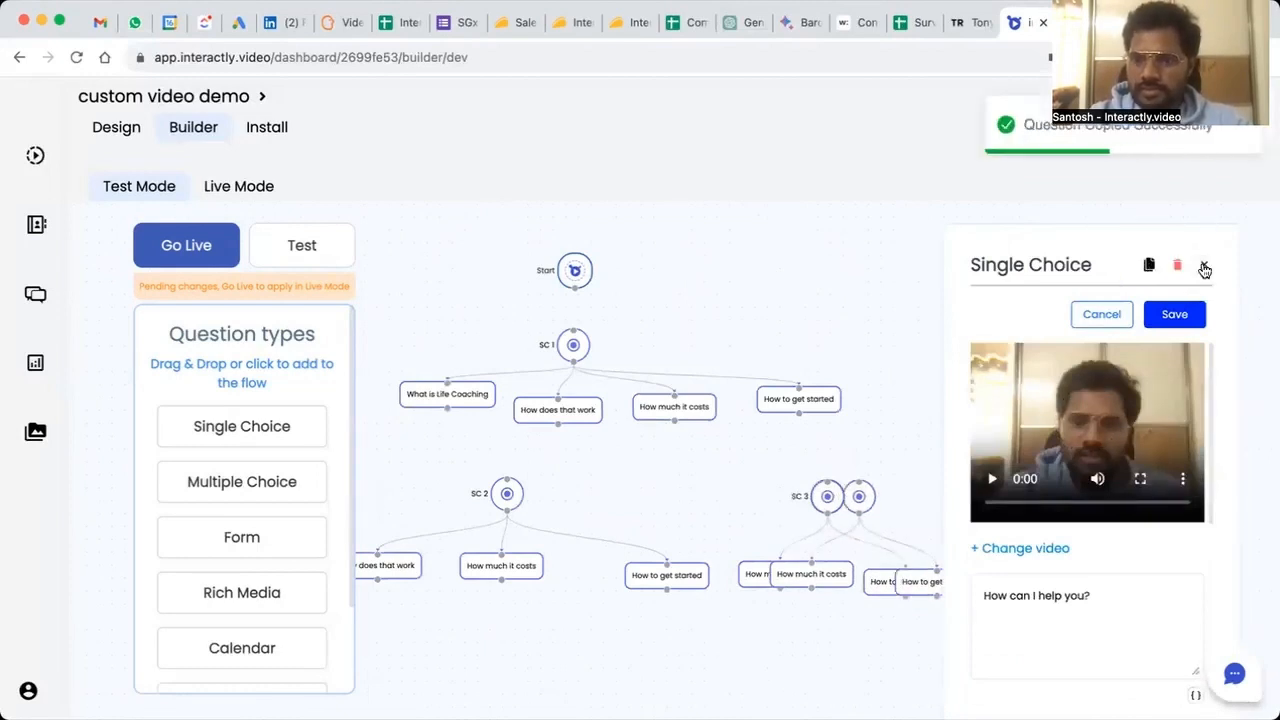
pyautogui.click(1204, 265)
pyautogui.moveTo(858, 495); pyautogui.dragTo(1051, 490)
pyautogui.moveTo(940, 578); pyautogui.dragTo(1140, 572)
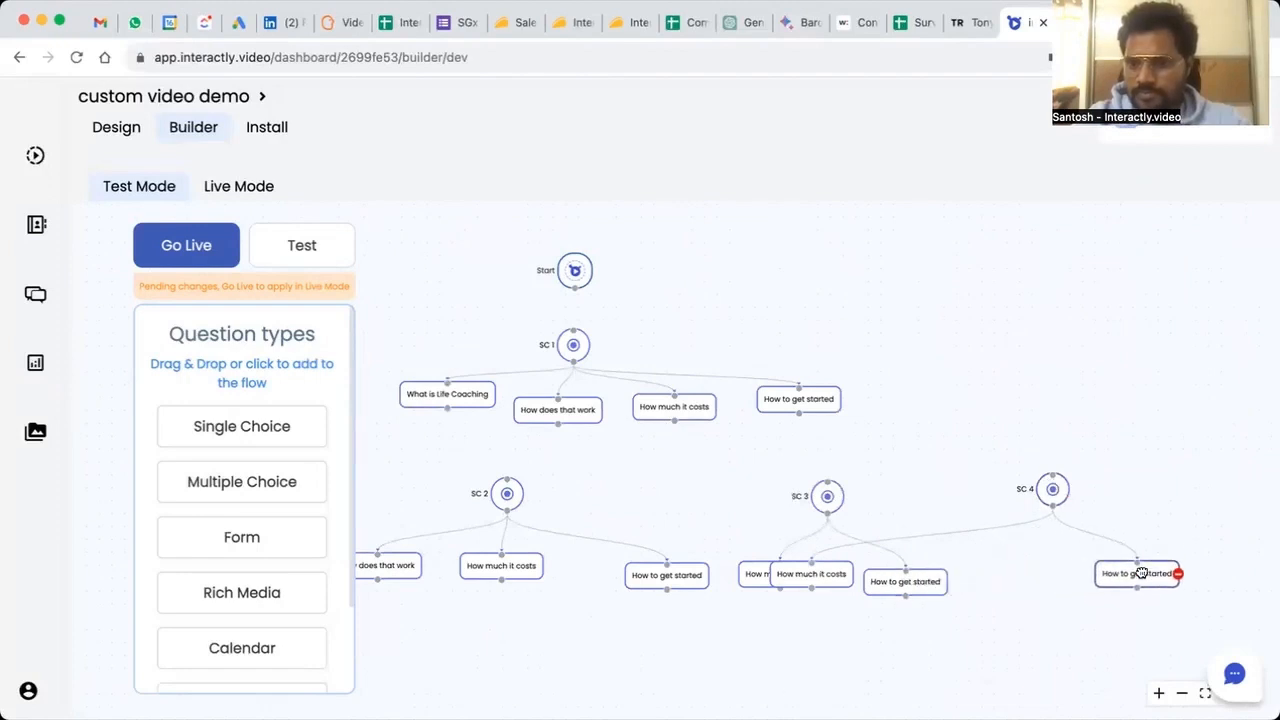
pyautogui.moveTo(805, 580); pyautogui.dragTo(1000, 588)
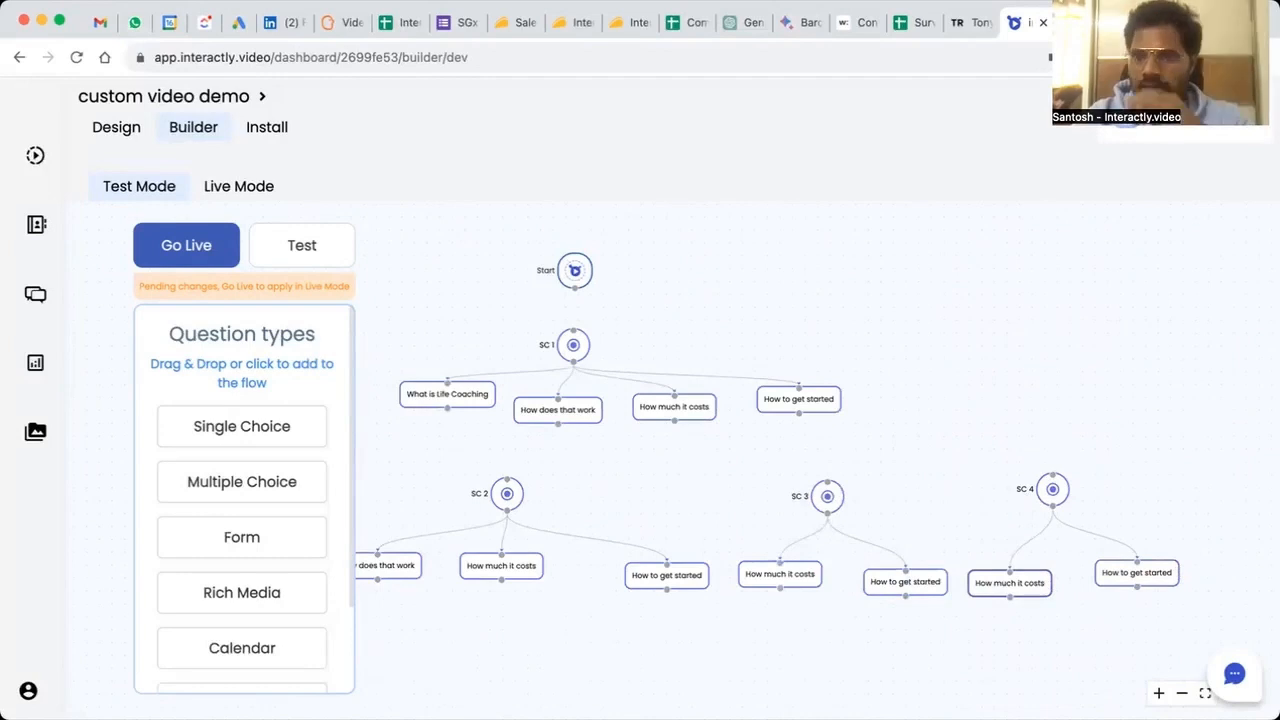
# Examine the spreadsheet's rows for "How does the Coaching Cost?" and "How do I get started? / Review programs", including their answers and links
pyautogui.click(1080, 22)
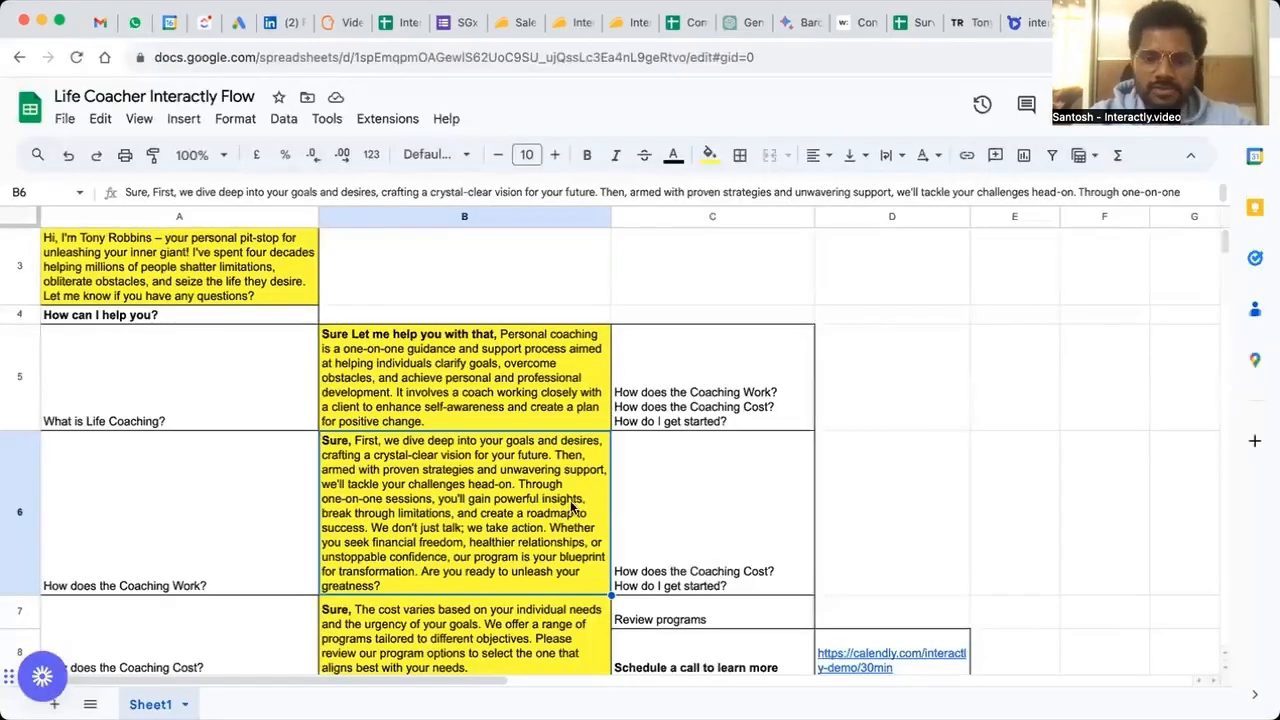
pyautogui.scroll(-3, 571, 507)
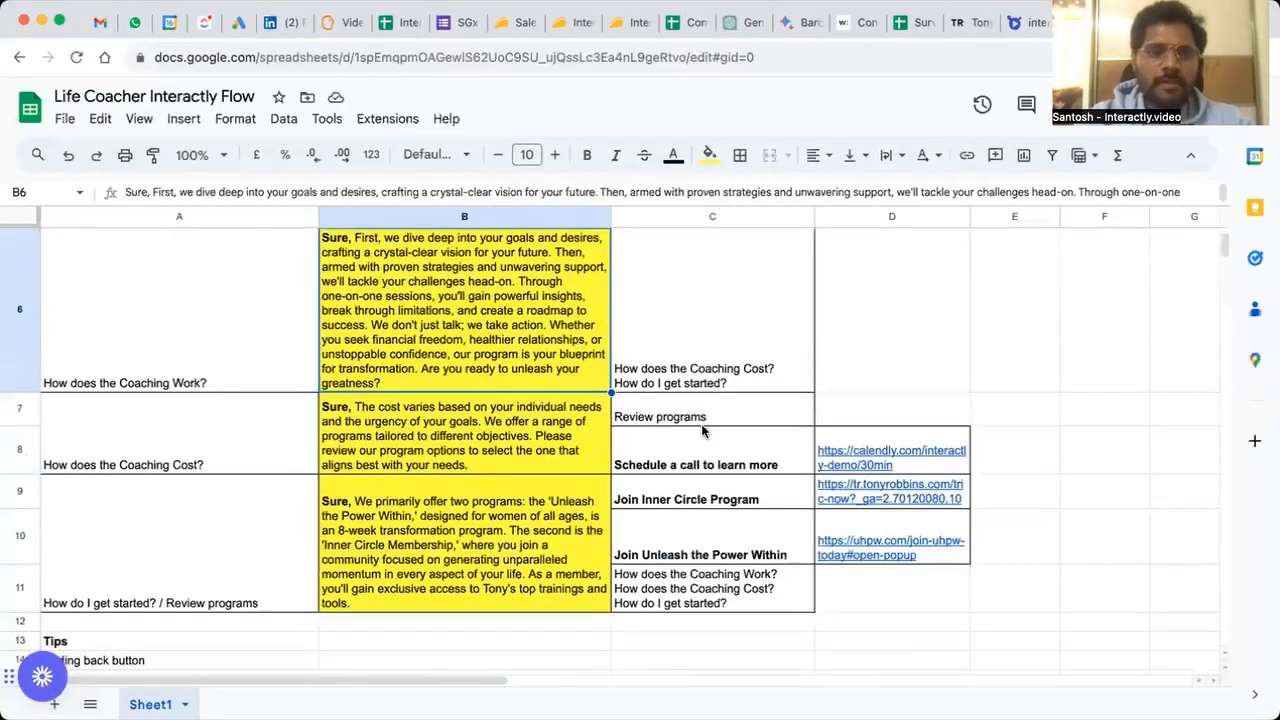
pyautogui.scroll(4, 702, 427)
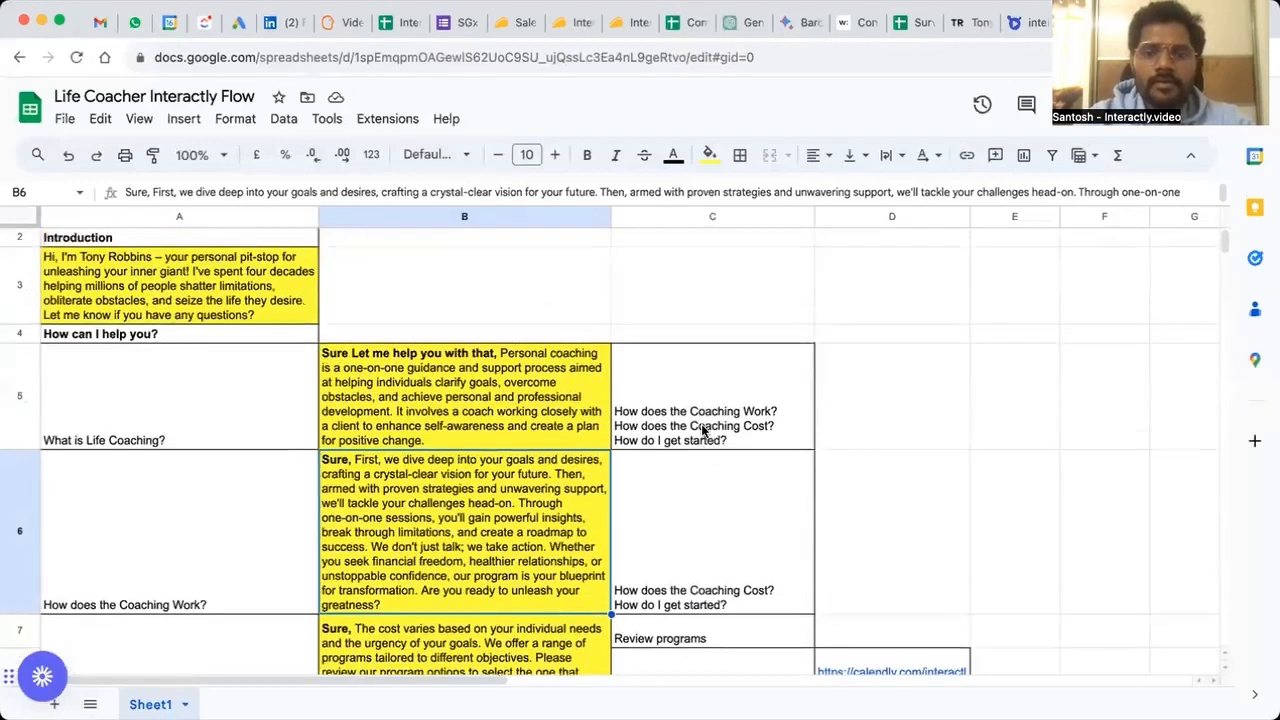
pyautogui.scroll(-3, 702, 430)
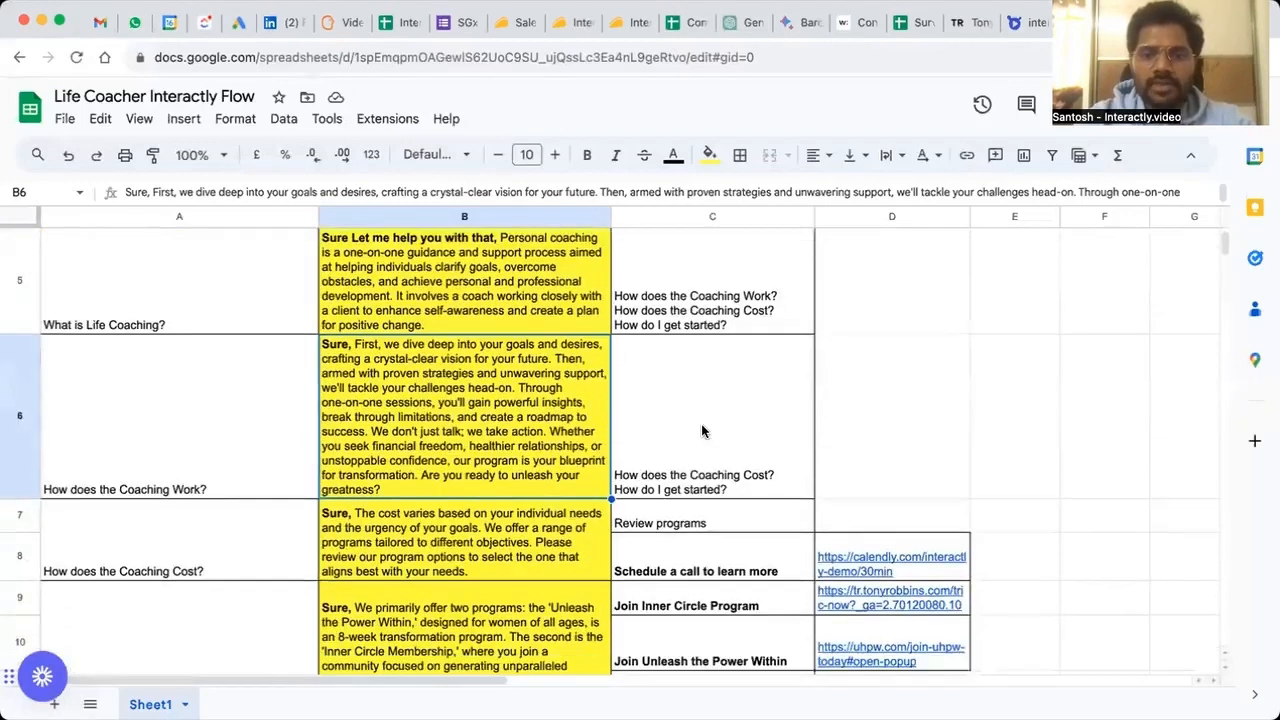
pyautogui.click(1022, 24)
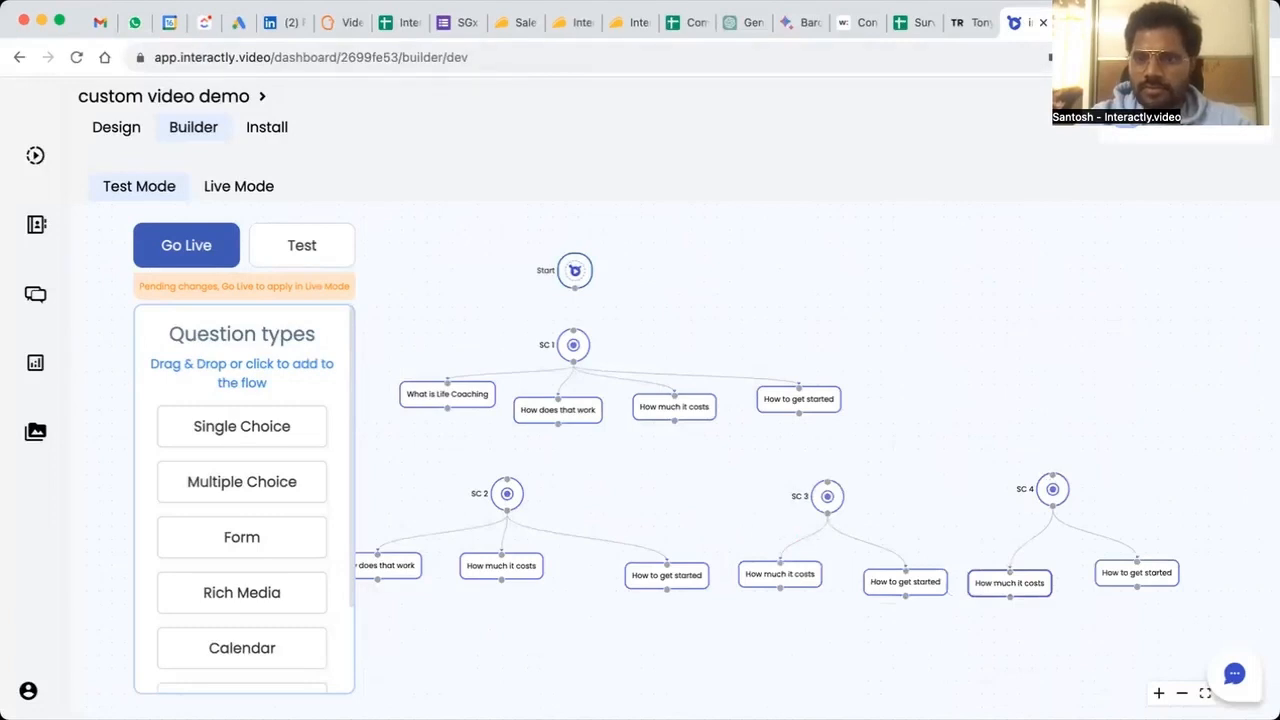
pyautogui.click(1082, 22)
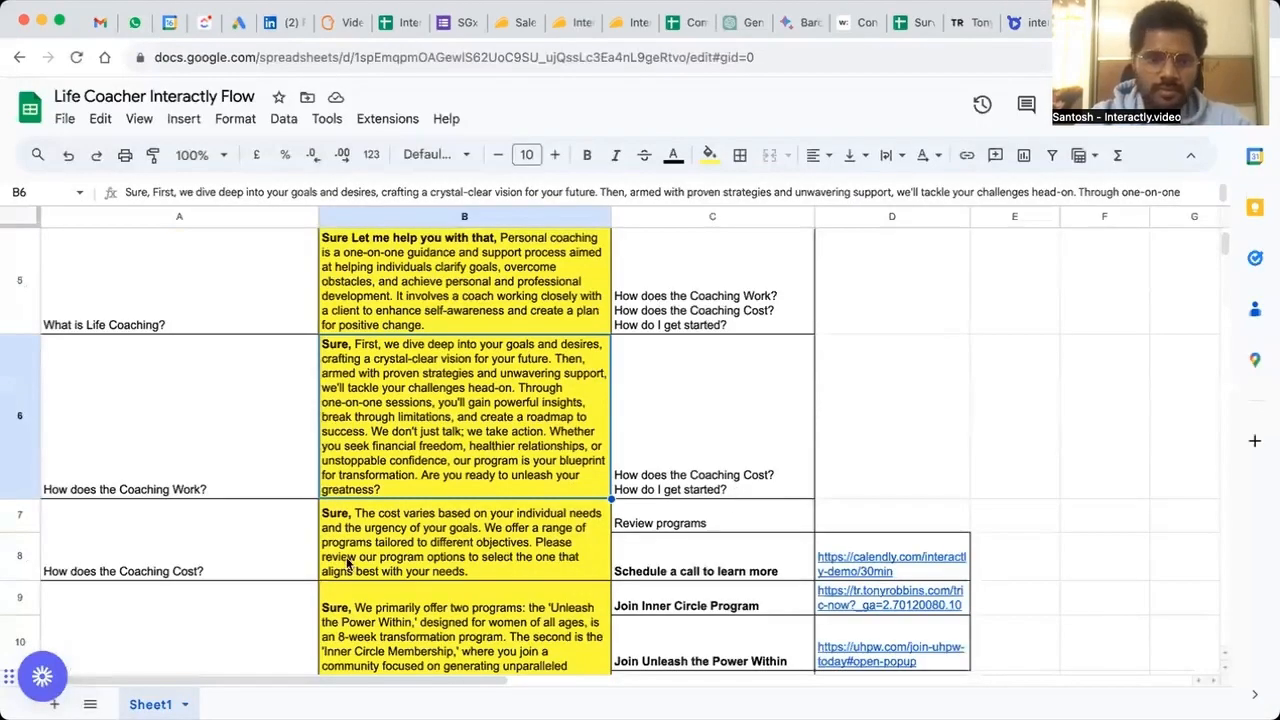
pyautogui.click(188, 562)
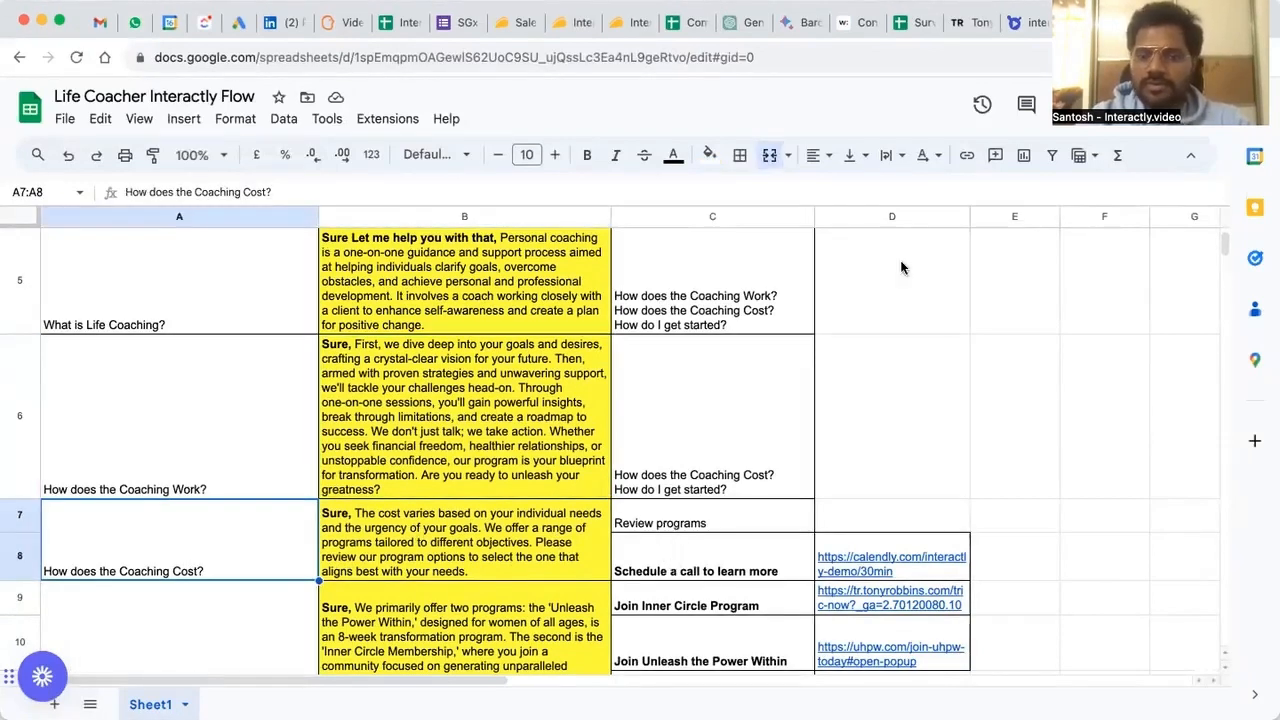
pyautogui.click(686, 524)
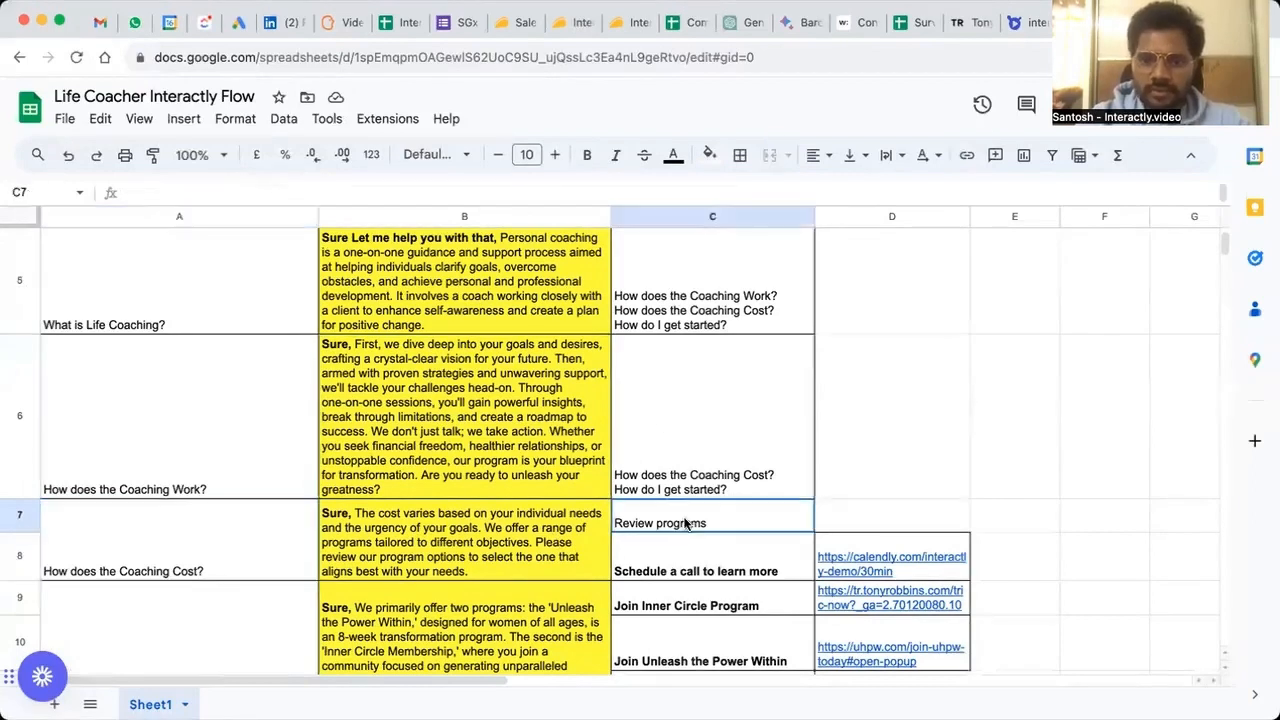
pyautogui.scroll(-2, 657, 567)
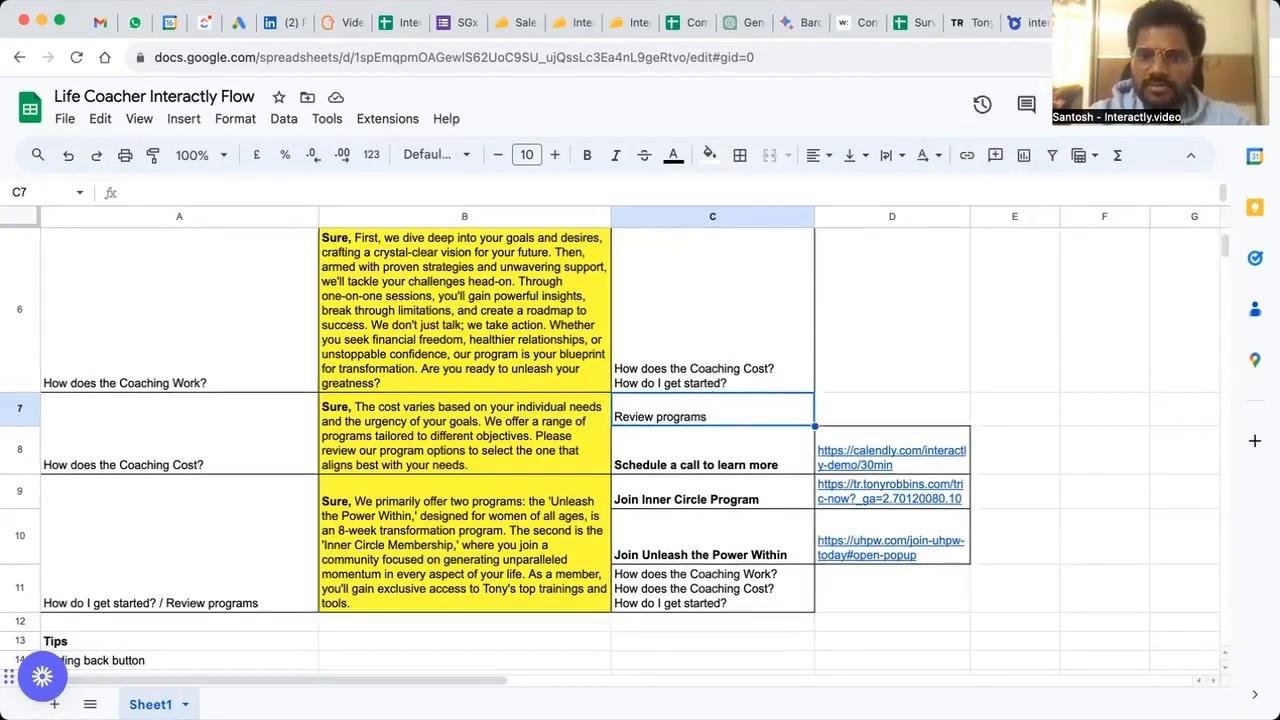
# In the flow builder, relabel SC 4's "How much it costs" button as "Review the Program"
pyautogui.click(1022, 30)
pyautogui.click(1045, 500)
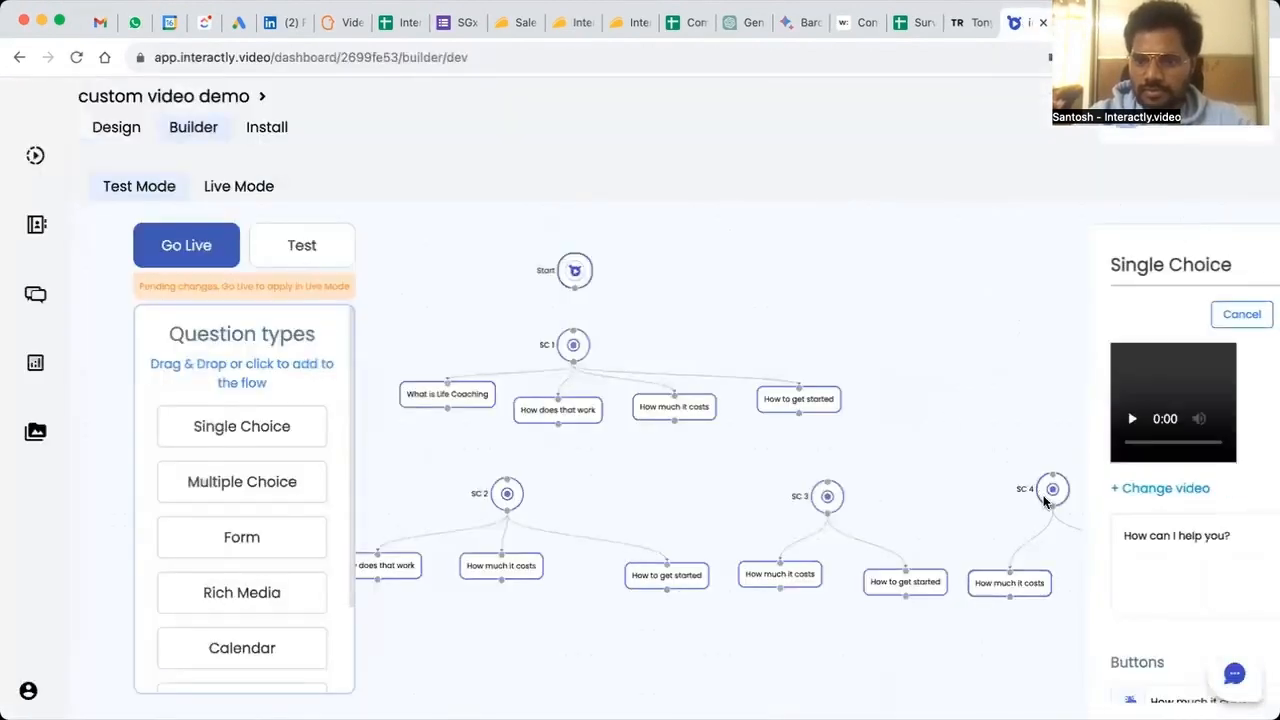
pyautogui.scroll(-5, 1090, 620)
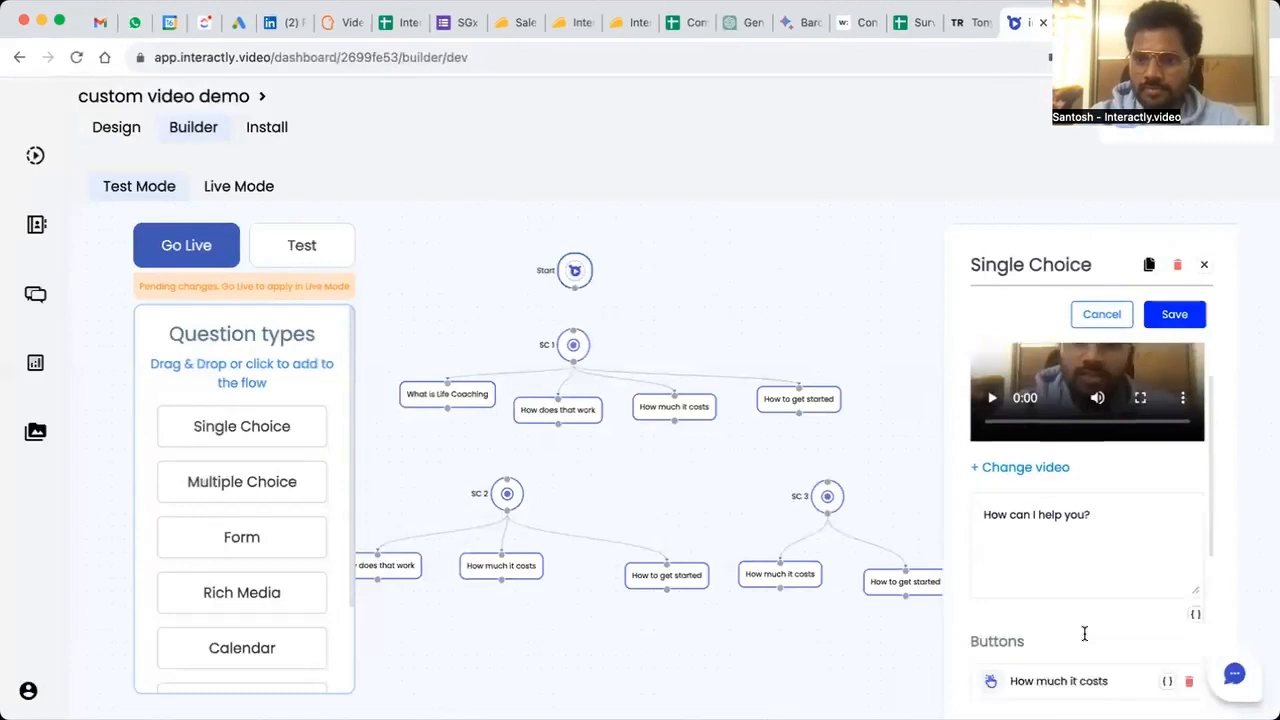
pyautogui.moveTo(1116, 488); pyautogui.dragTo(923, 486)
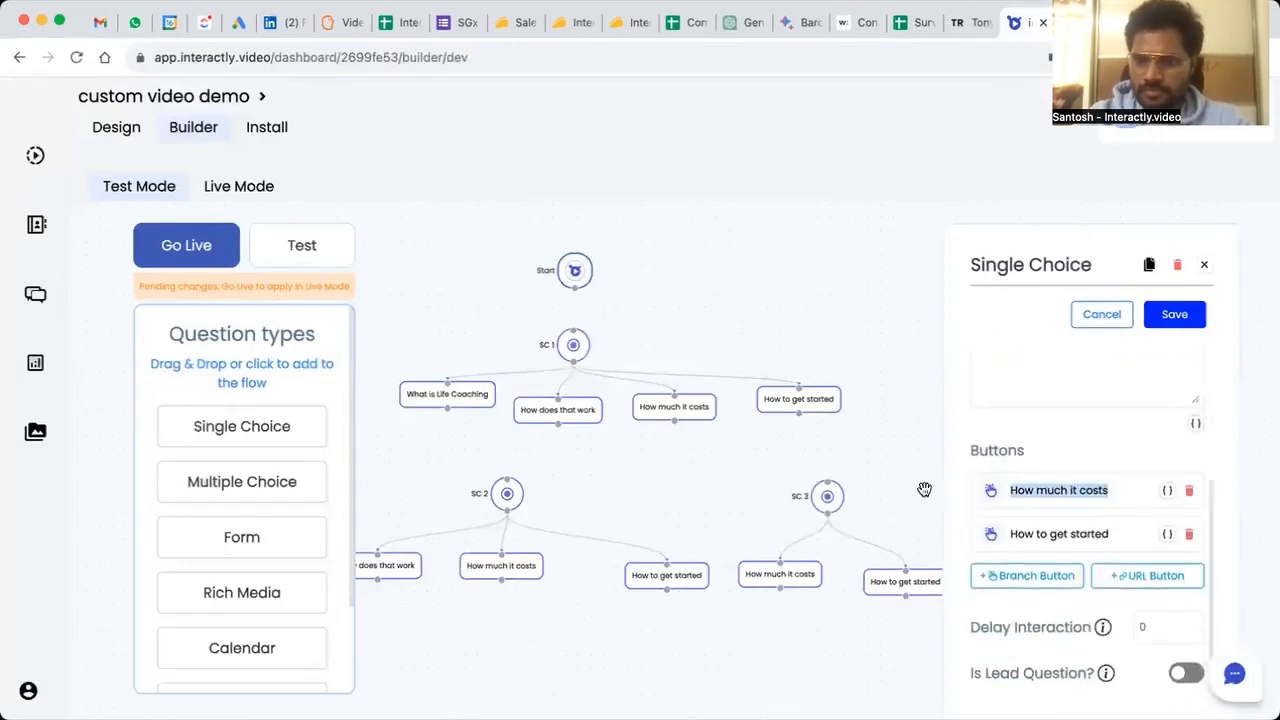
pyautogui.write('Review the Program')
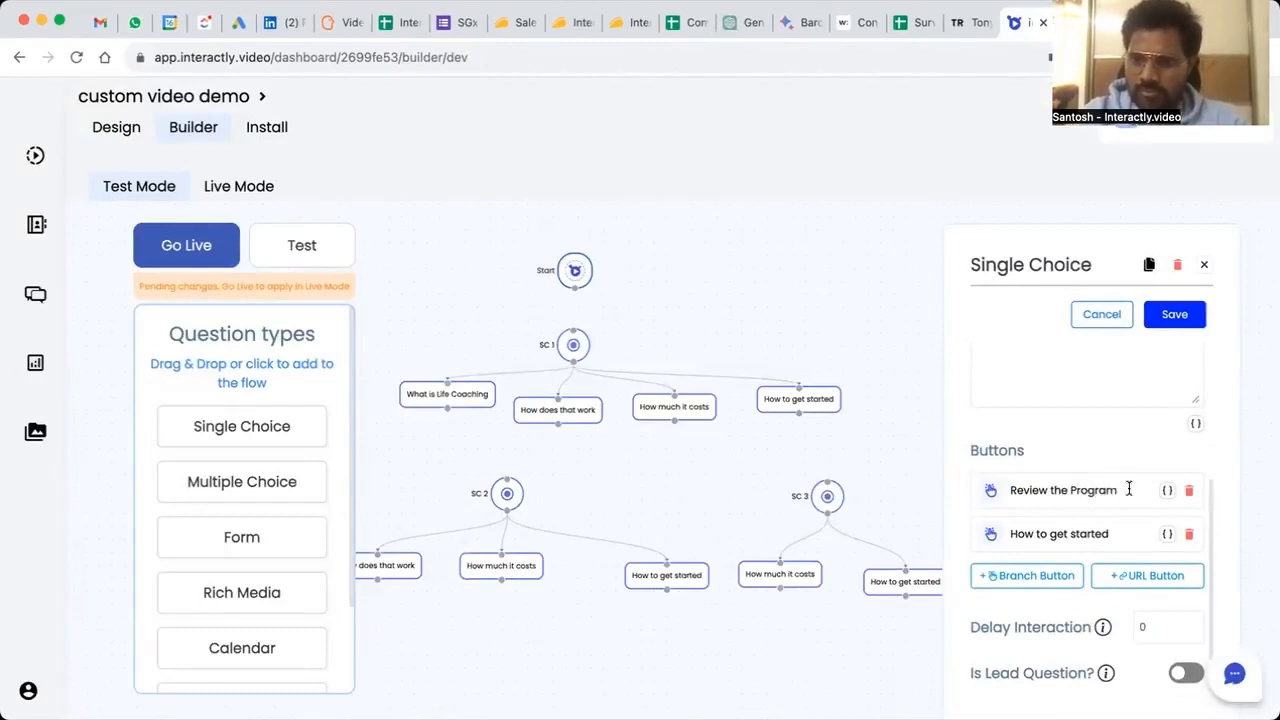
pyautogui.moveTo(1118, 537); pyautogui.dragTo(1008, 534)
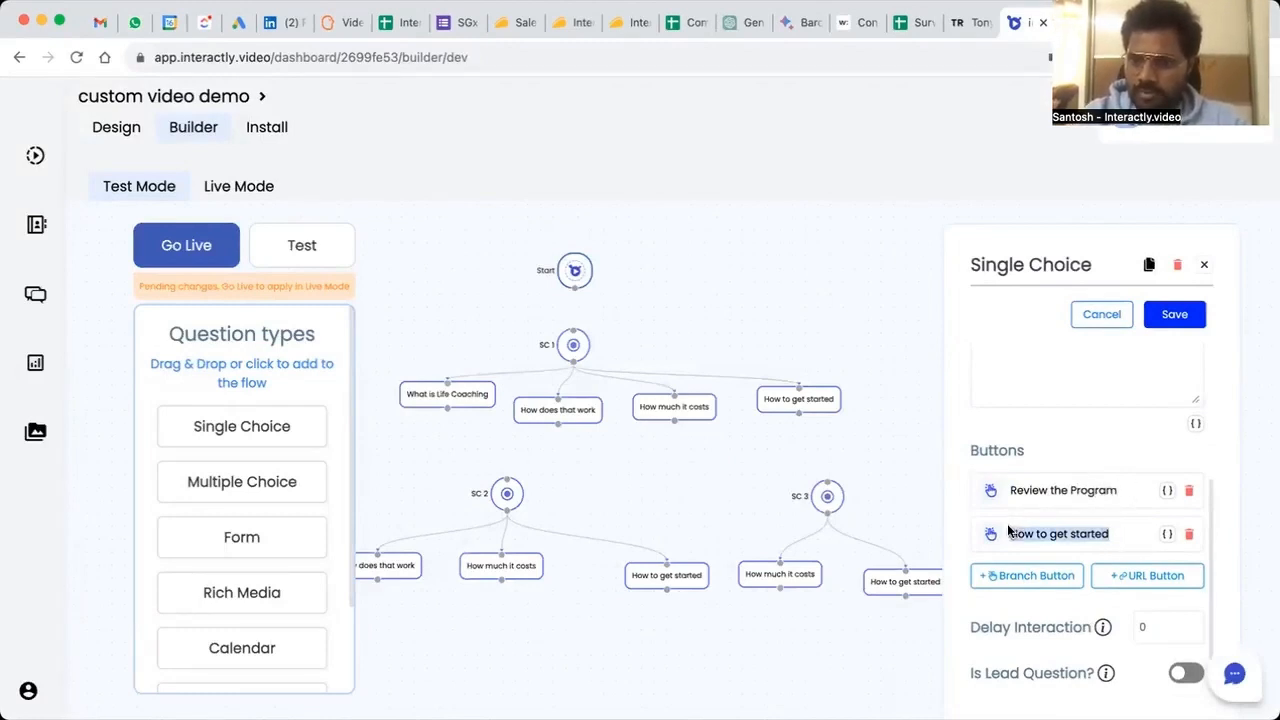
pyautogui.write('Schedu')
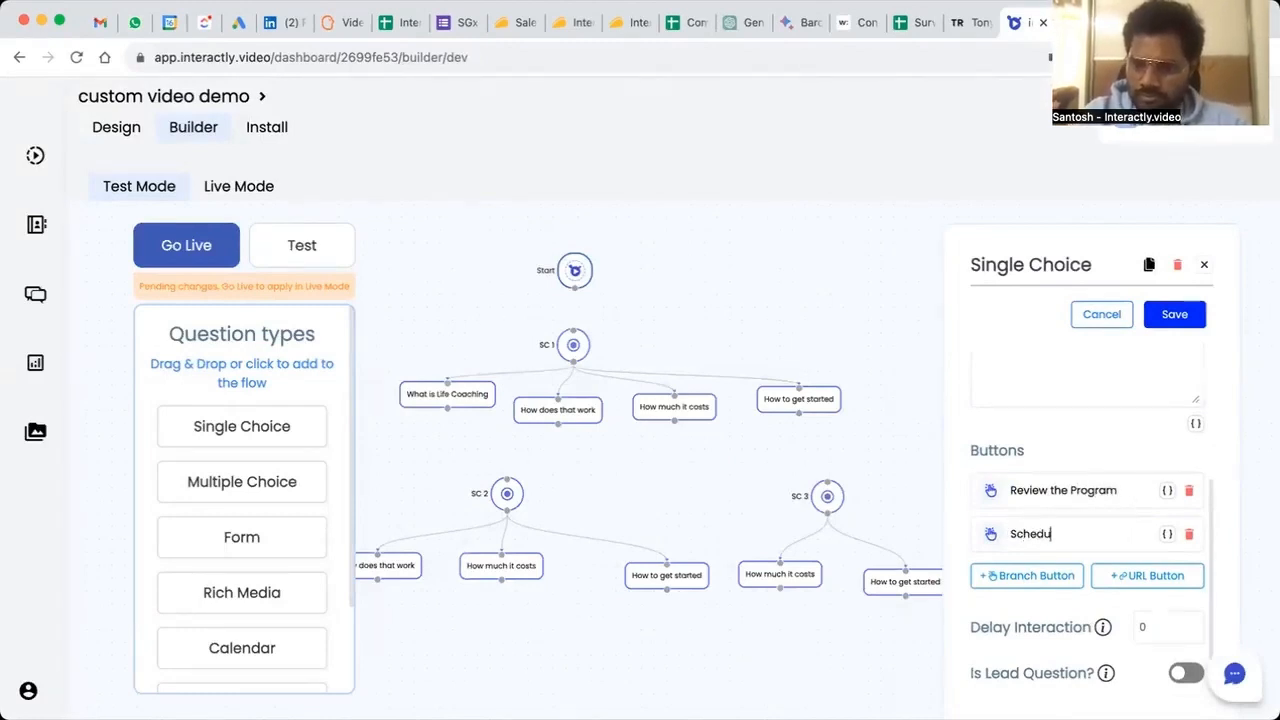
pyautogui.write('le a call')
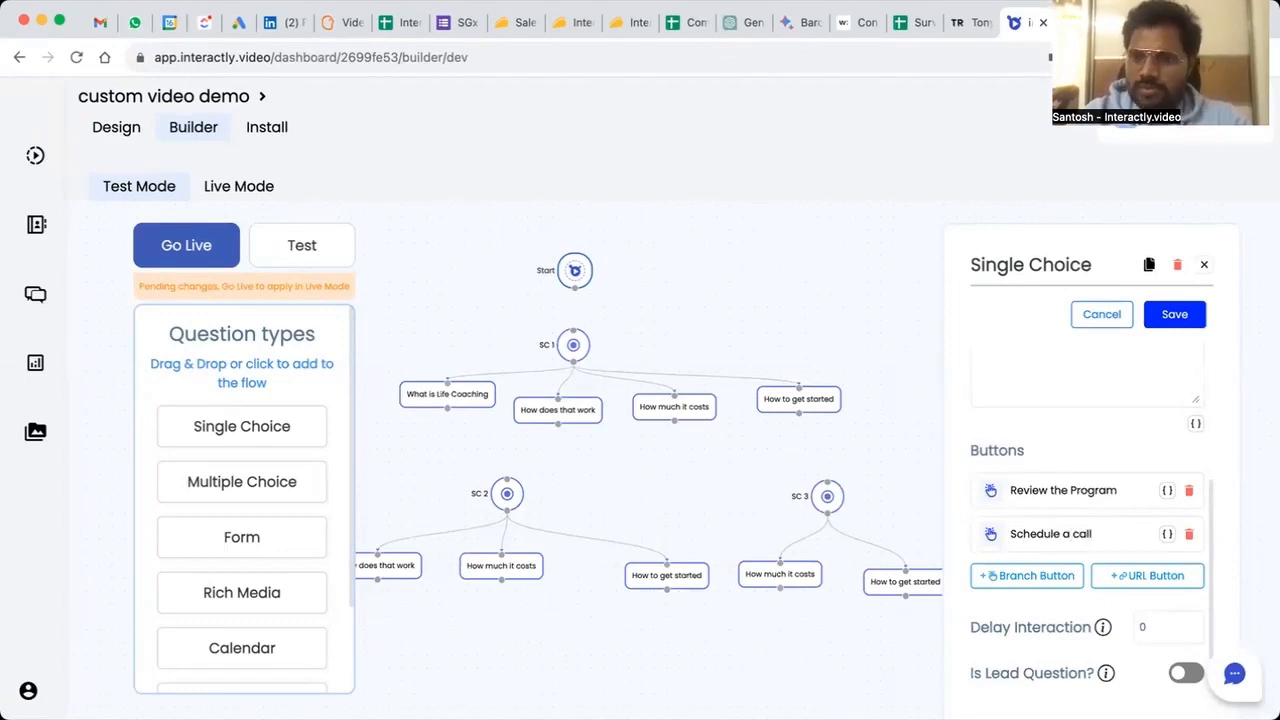
# Replace SC 4's "Schedule a call" branch button with a URL button labelled "Schedule a call"
pyautogui.click(1189, 536)
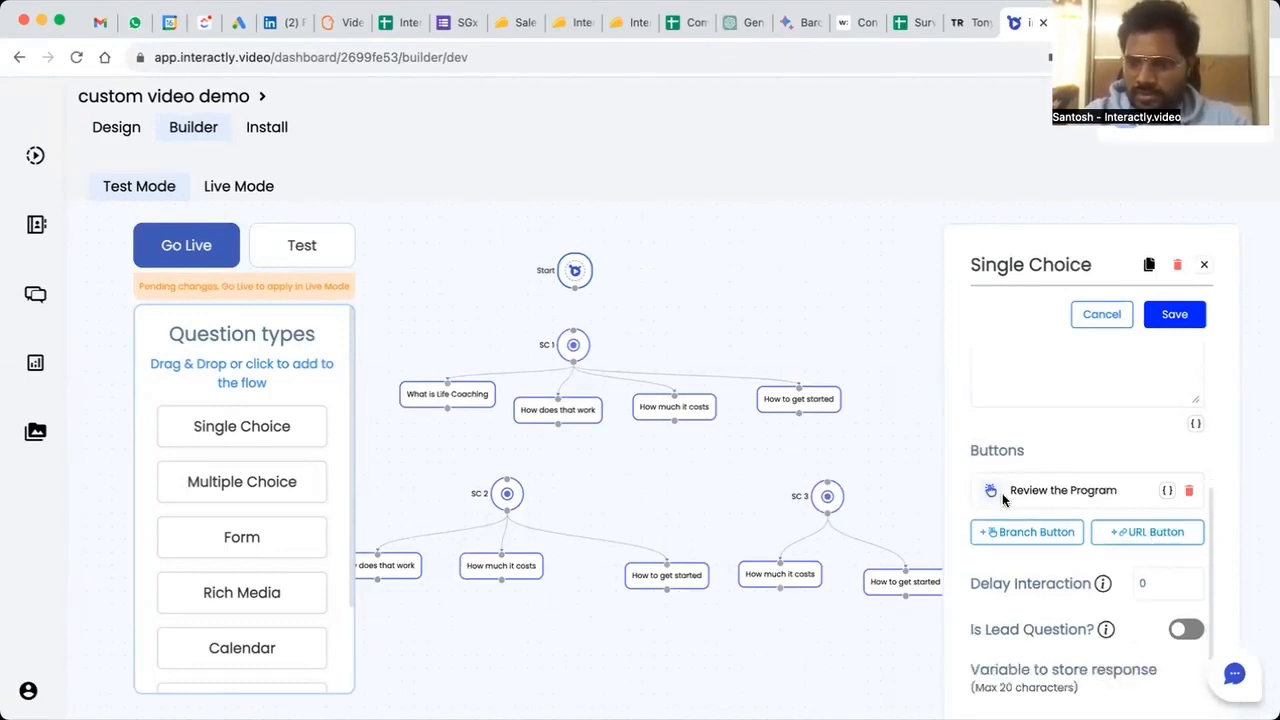
pyautogui.click(1125, 532)
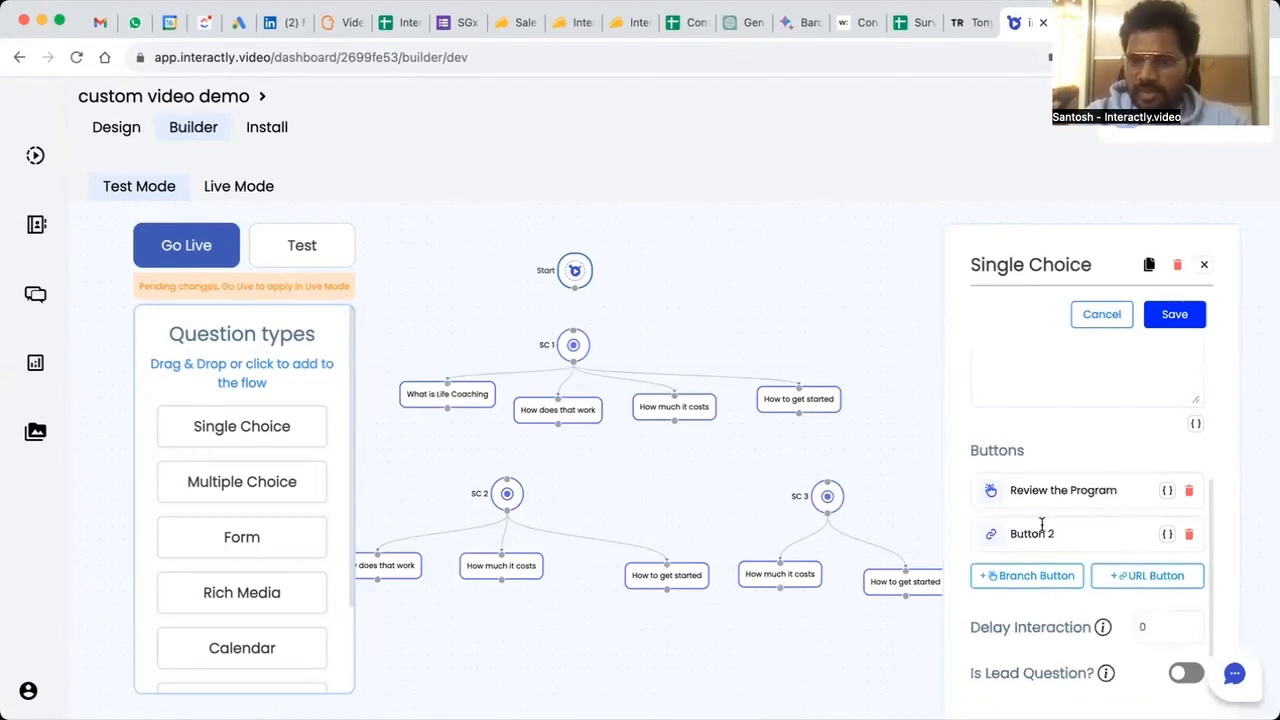
pyautogui.moveTo(1054, 533); pyautogui.dragTo(997, 533)
pyautogui.write('Schedule a call')
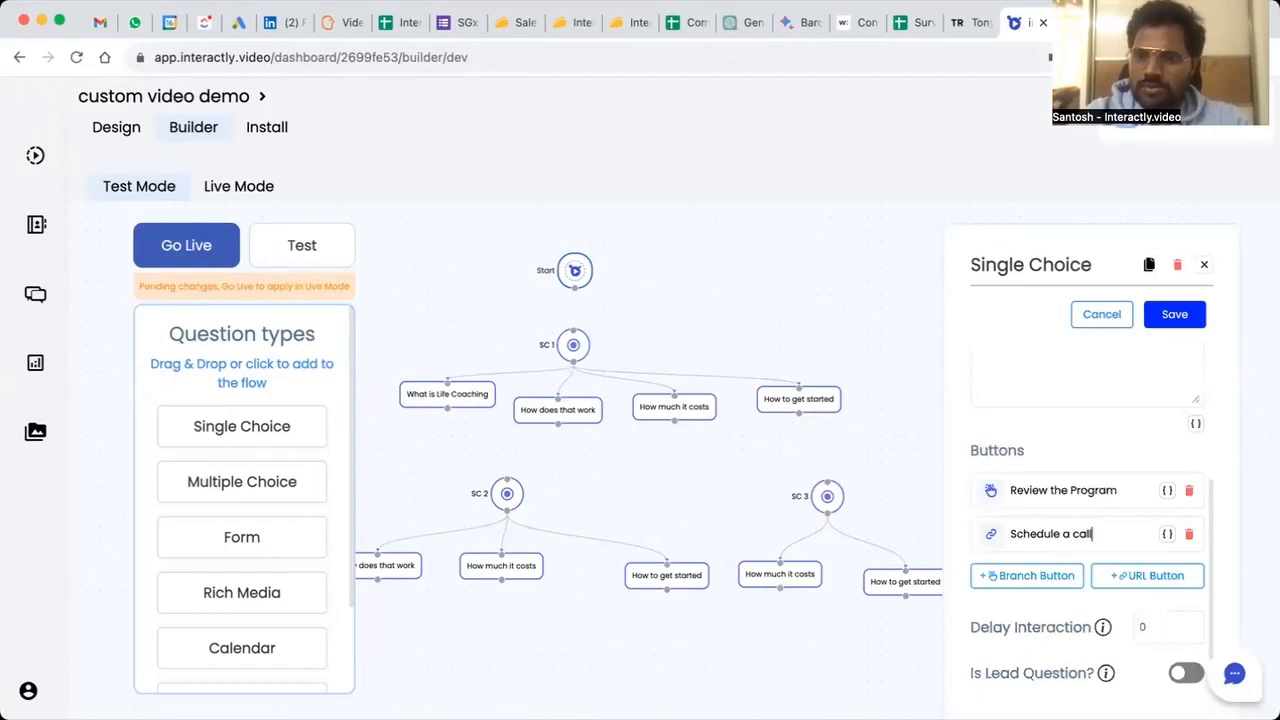
pyautogui.click(992, 539)
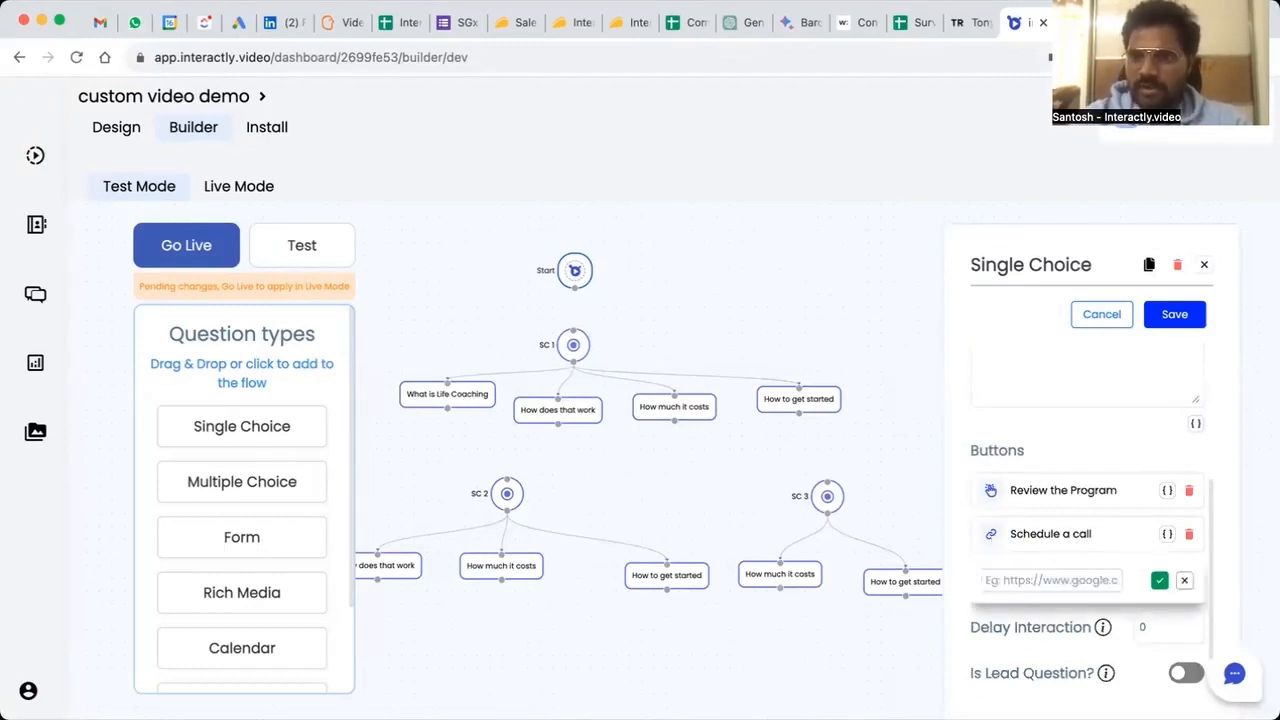
pyautogui.hotkey('ctrl', 'Tab')
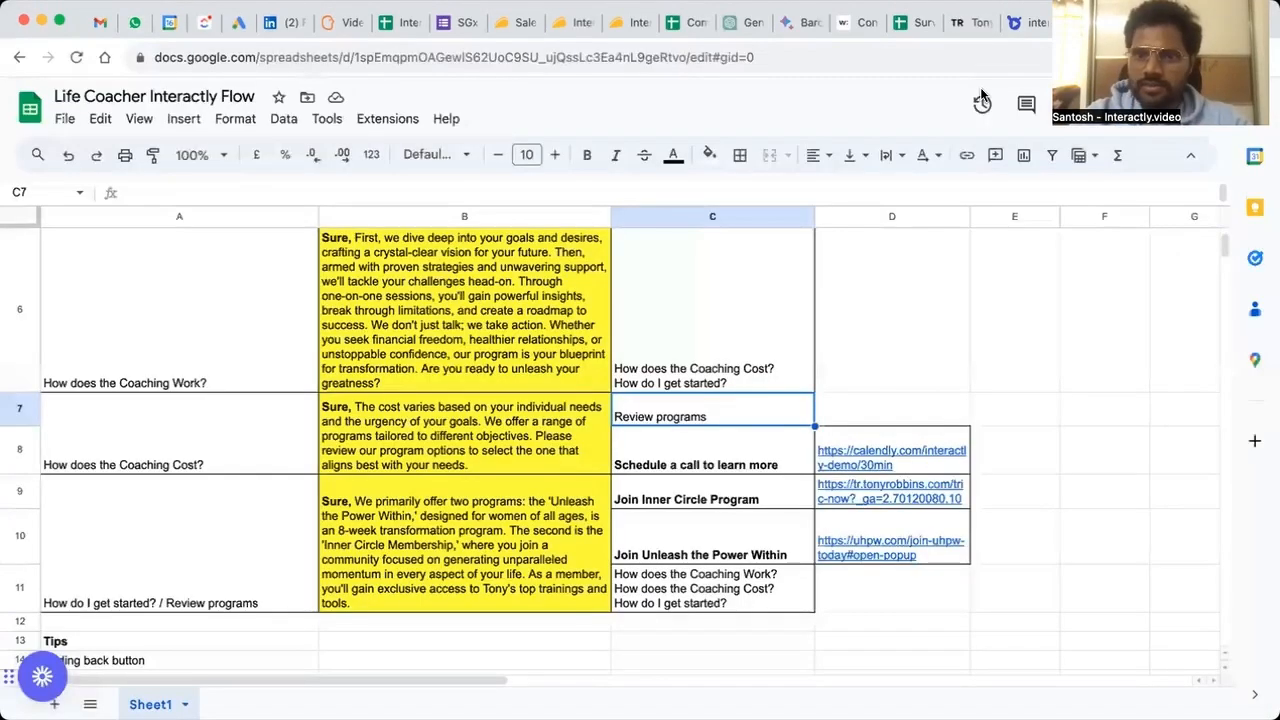
pyautogui.click(858, 450)
pyautogui.click(1027, 25)
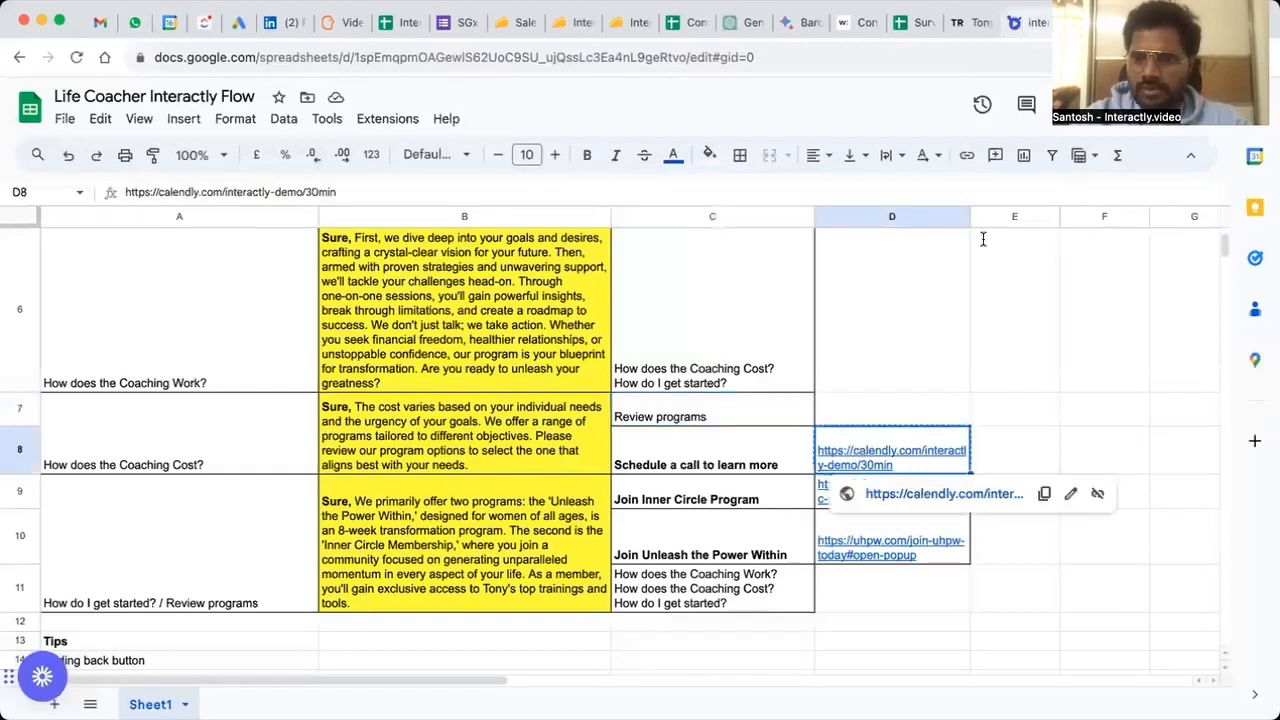
pyautogui.click(1035, 580)
pyautogui.hotkey('ctrl', 'v')
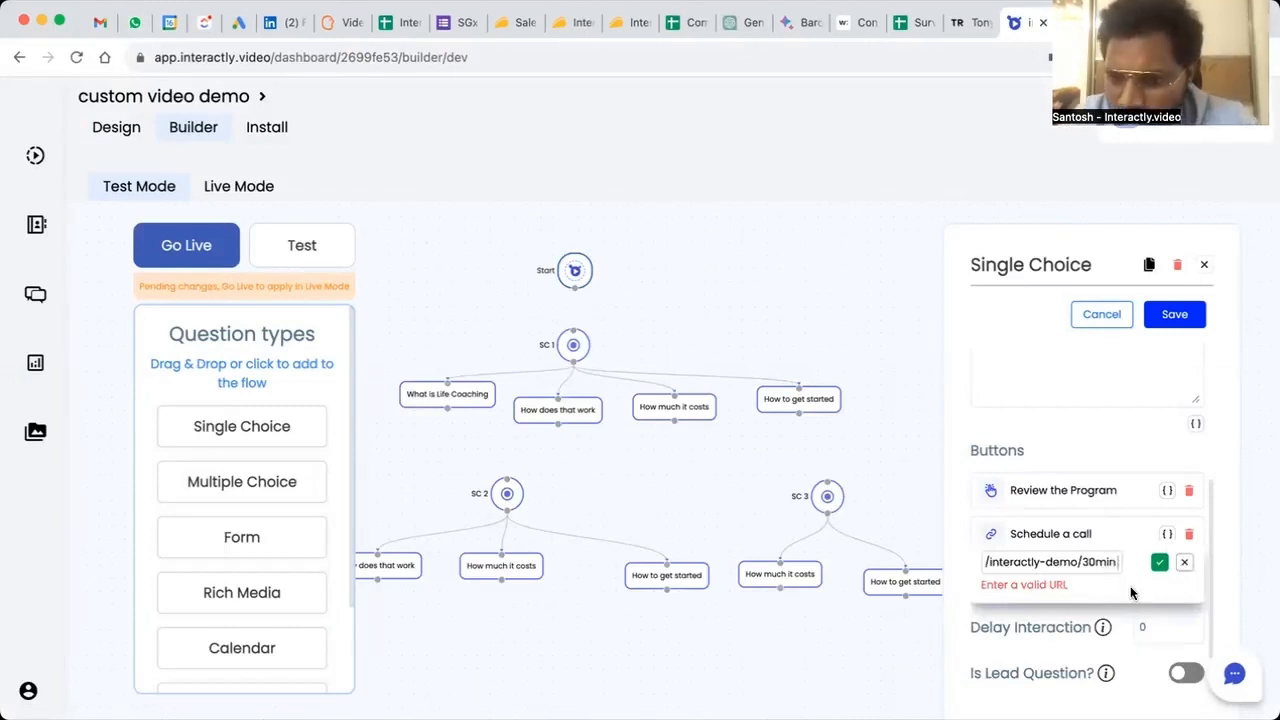
pyautogui.click(1160, 582)
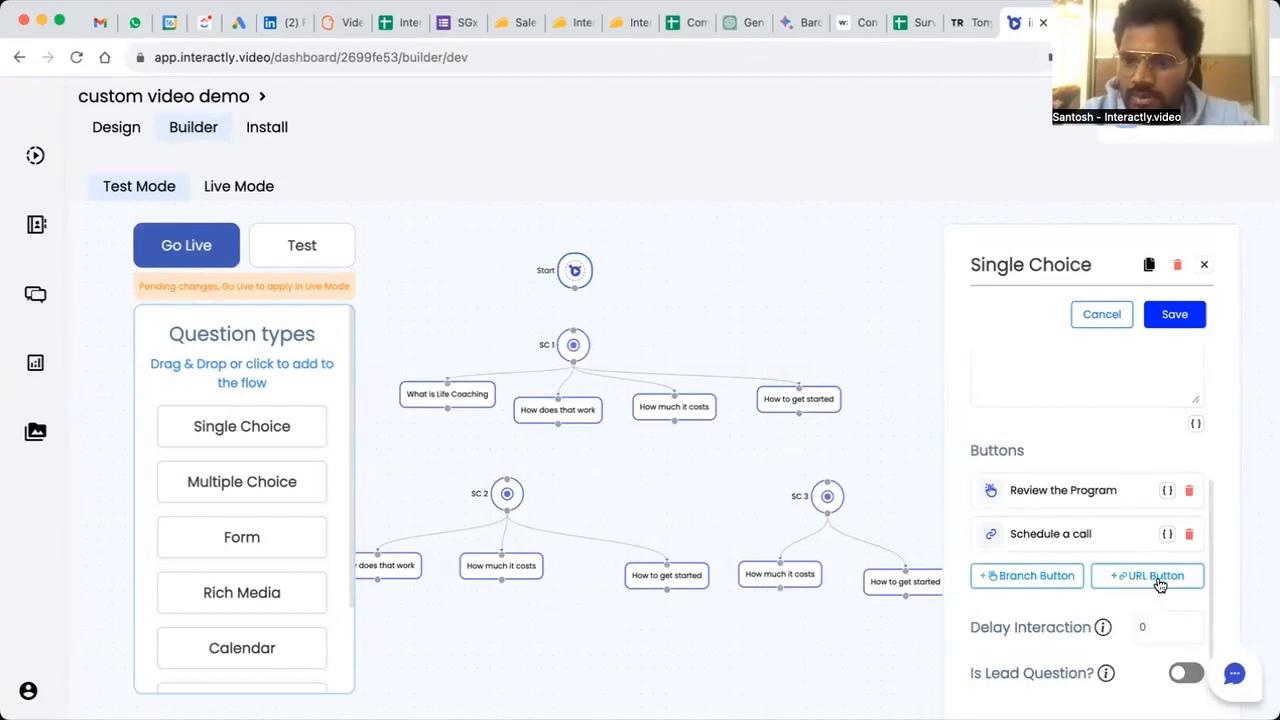
pyautogui.scroll(-2, 1037, 614)
pyautogui.scroll(2, 1037, 597)
pyautogui.scroll(1, 1037, 598)
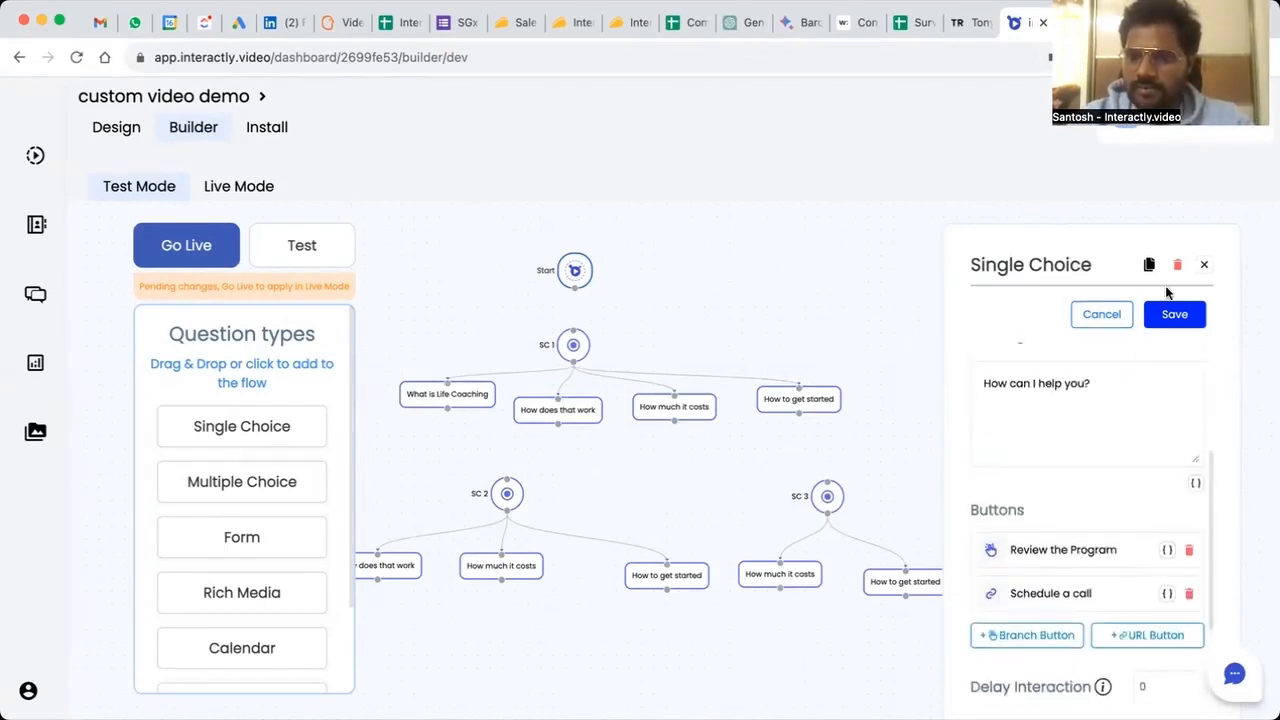
pyautogui.click(1172, 315)
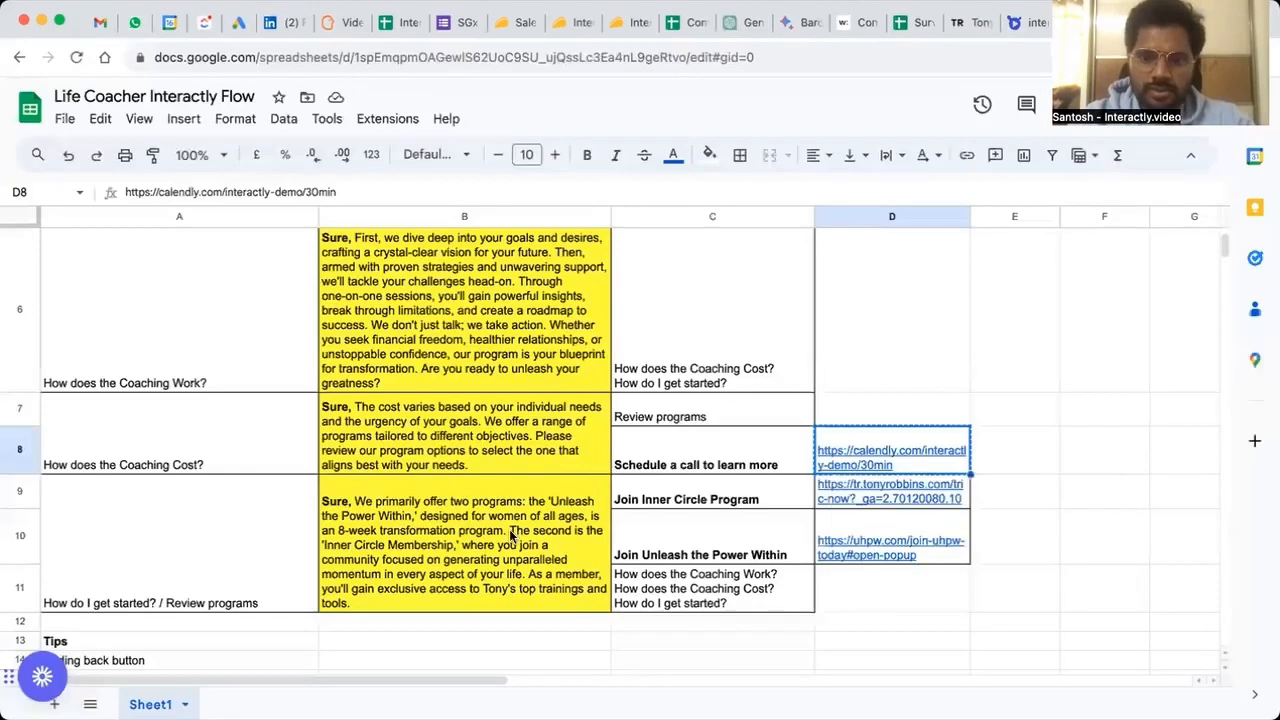
# In the Life Coacher Interactly Flow spreadsheet, clear the three follow-up questions from cell C11
pyautogui.click(516, 535)
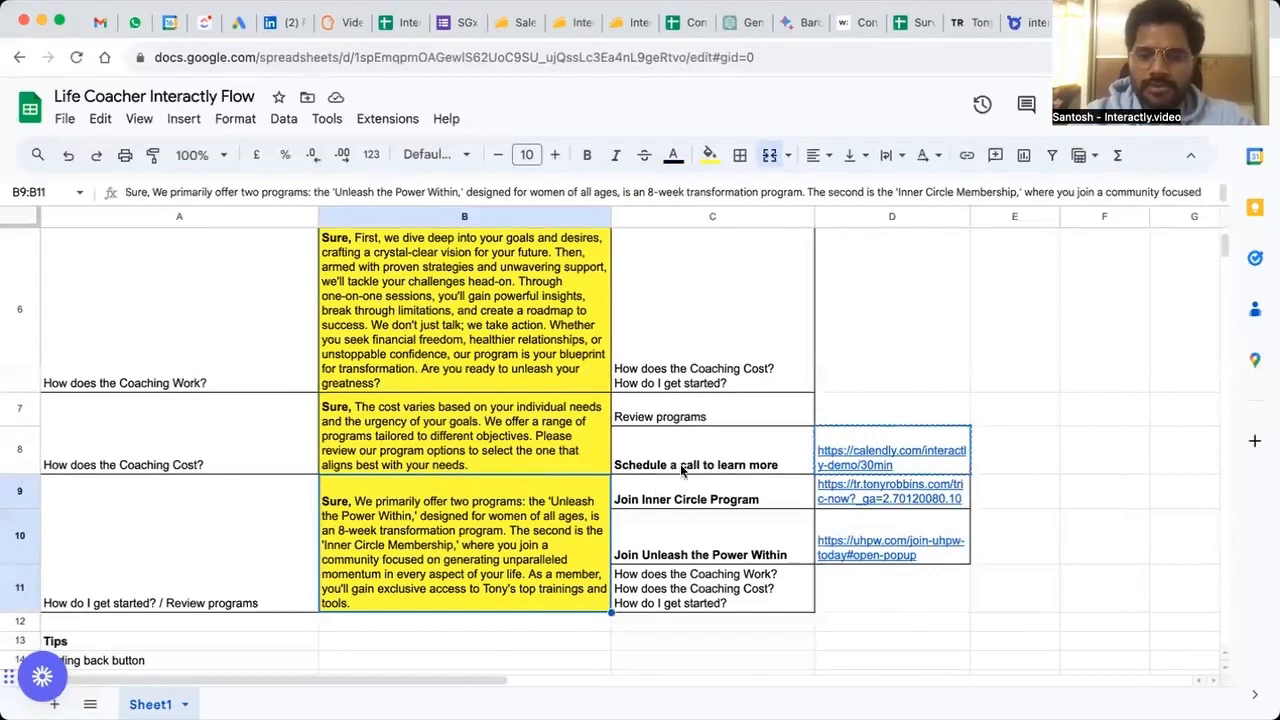
pyautogui.click(683, 592)
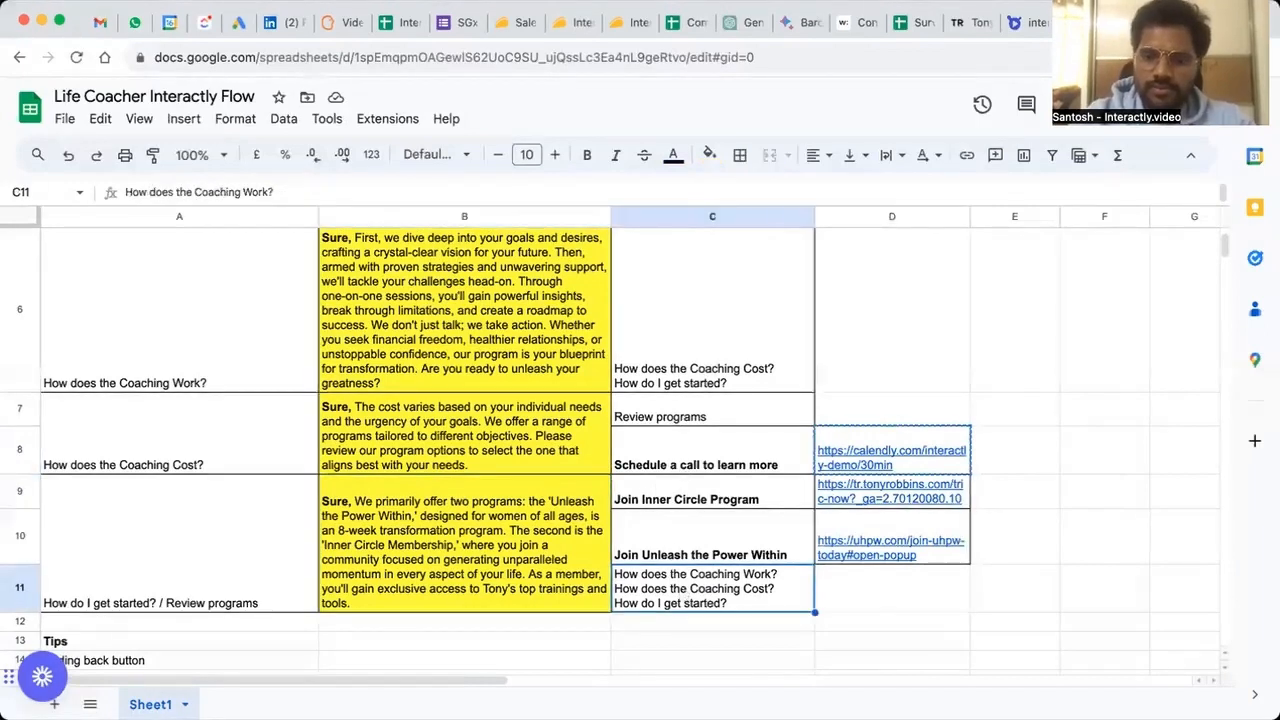
pyautogui.press('Delete')
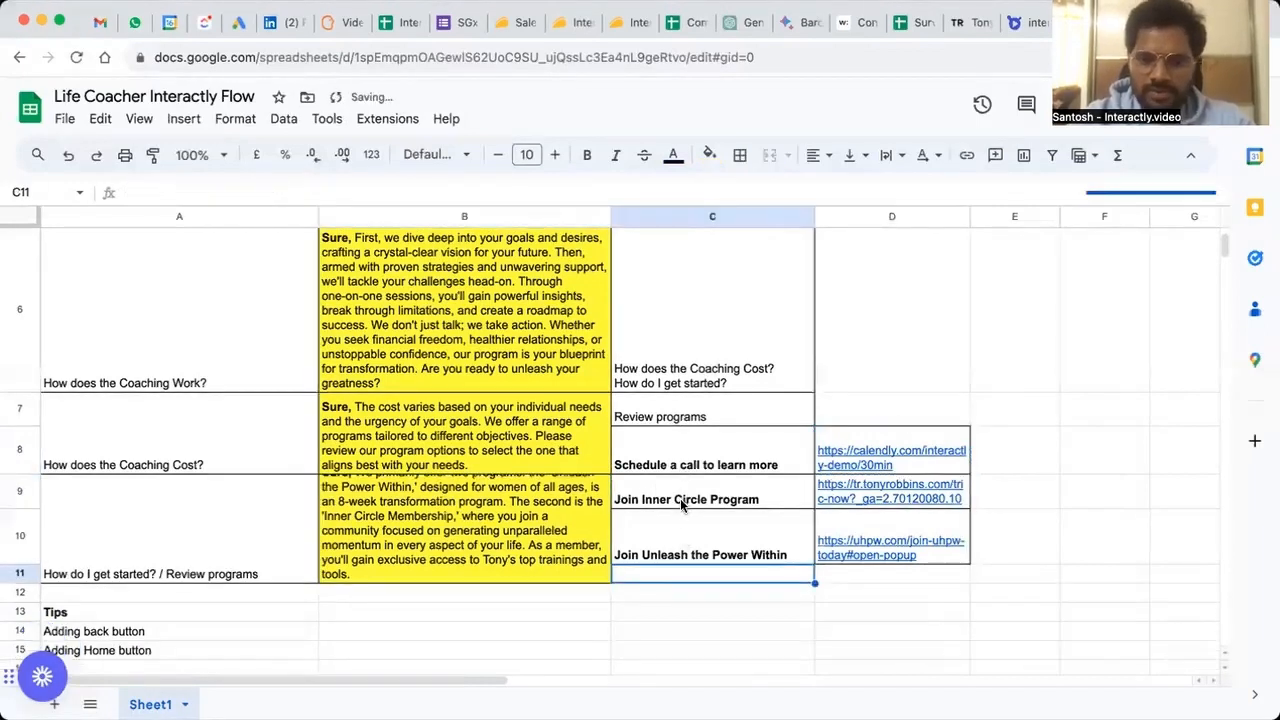
pyautogui.click(671, 538)
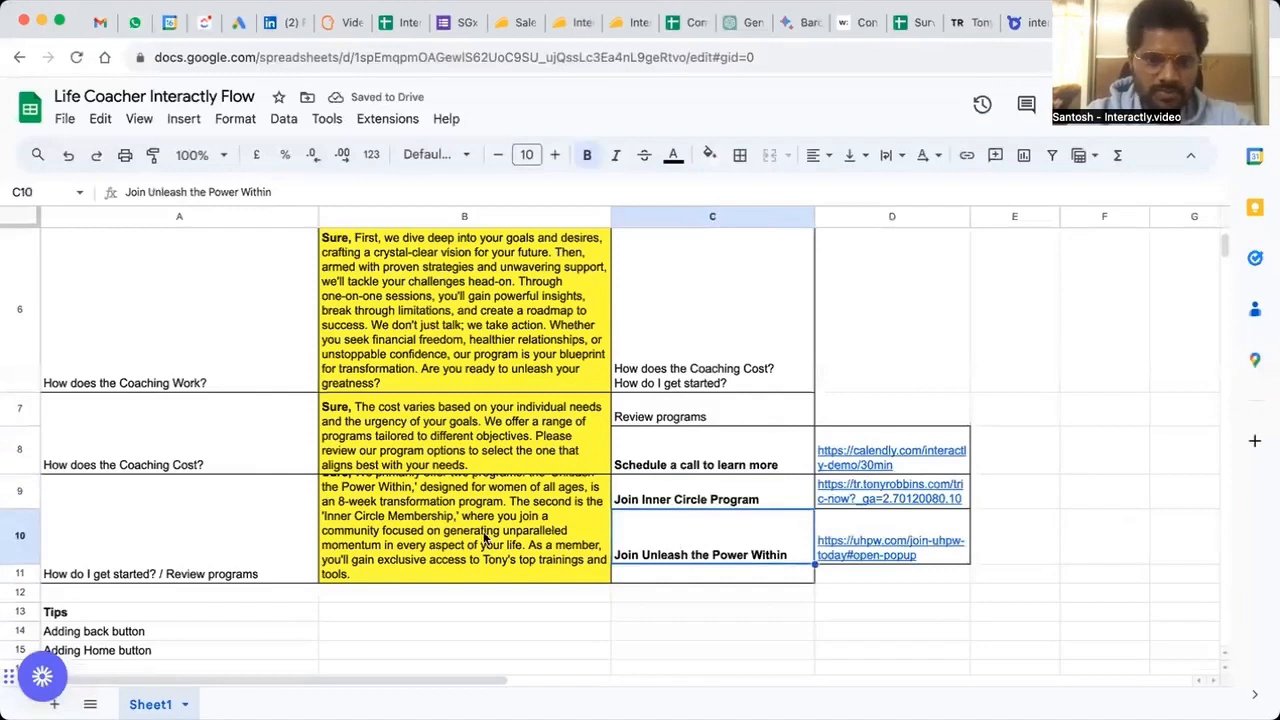
# Back in the Interactly builder, place SC 4's "Schedule a call" branch beside "Review the Program"
pyautogui.click(1019, 22)
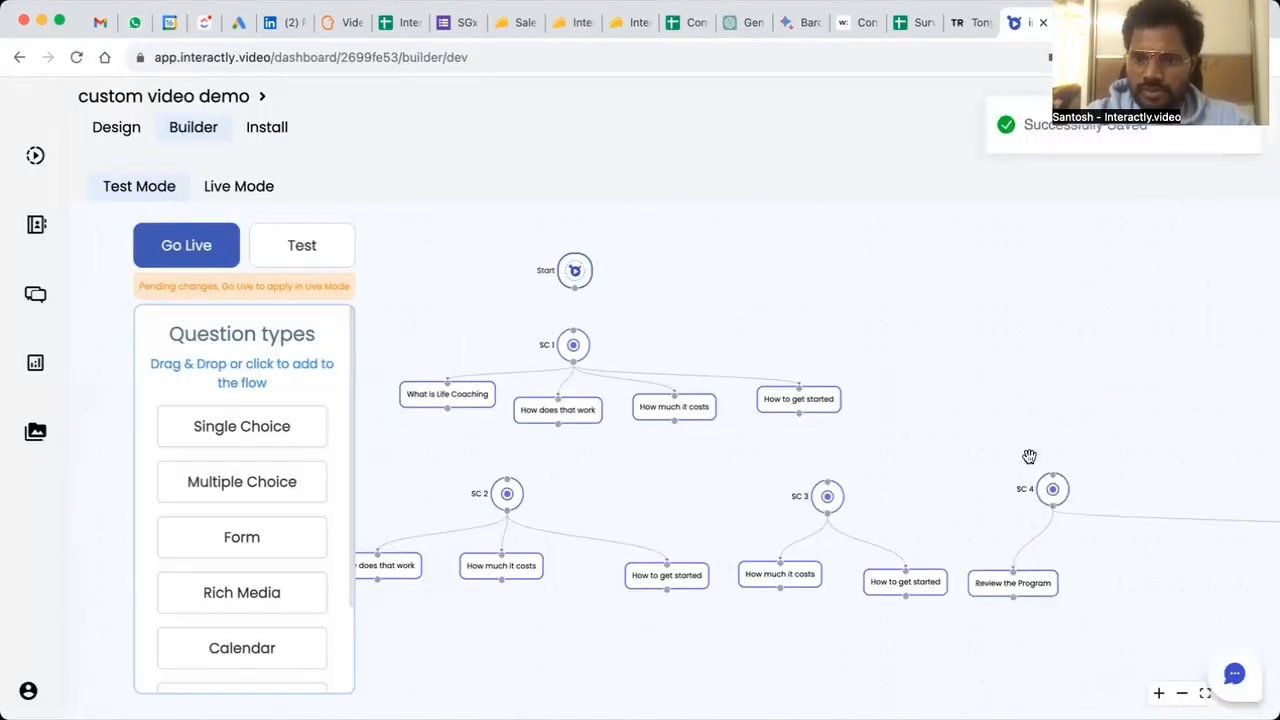
pyautogui.scroll(-2, 1088, 546)
pyautogui.moveTo(1088, 546); pyautogui.dragTo(834, 543)
pyautogui.moveTo(1078, 541); pyautogui.dragTo(852, 581)
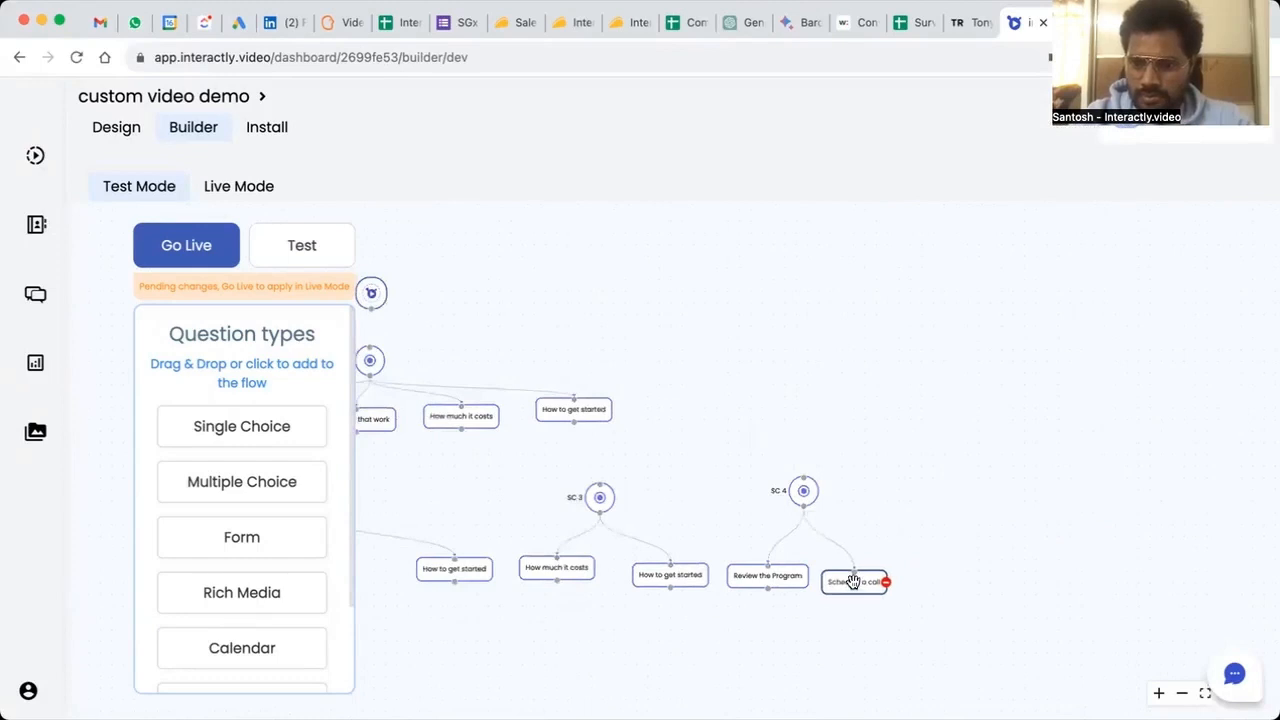
# Duplicate SC 4 and move the copy with its two answer branches to the right of SC 4 without overlaps
pyautogui.click(804, 491)
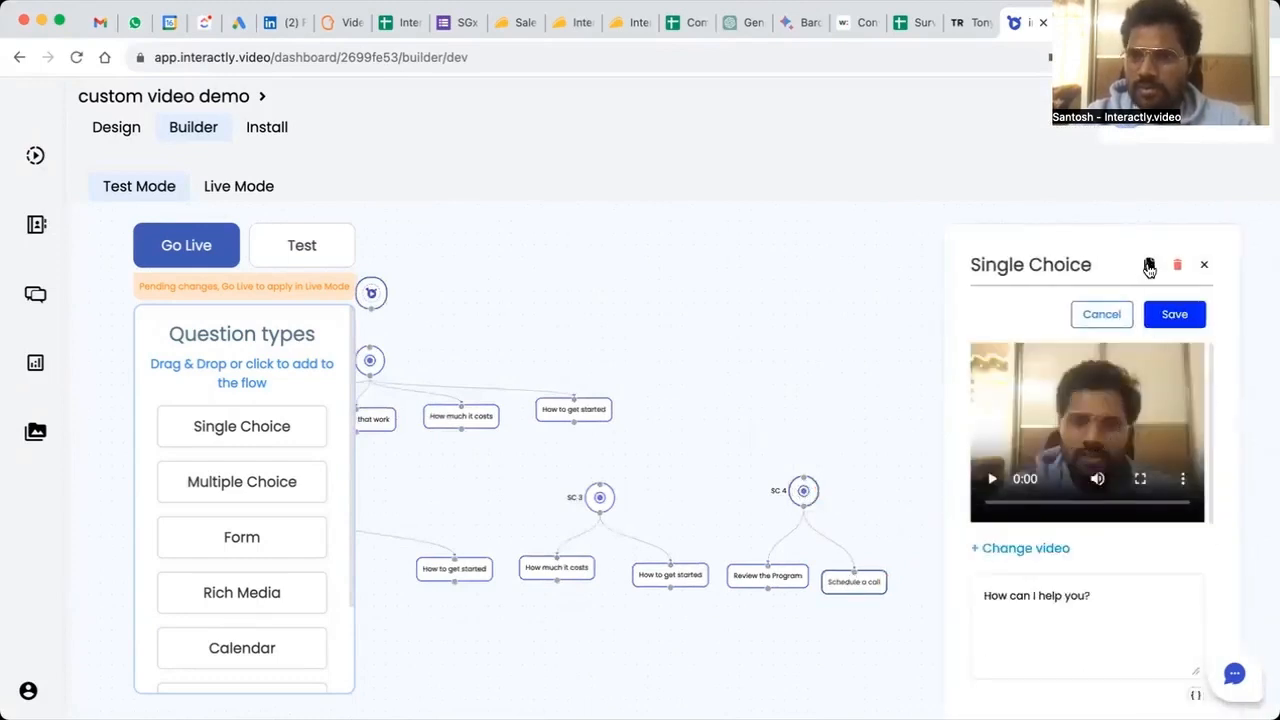
pyautogui.click(1149, 265)
pyautogui.click(1206, 270)
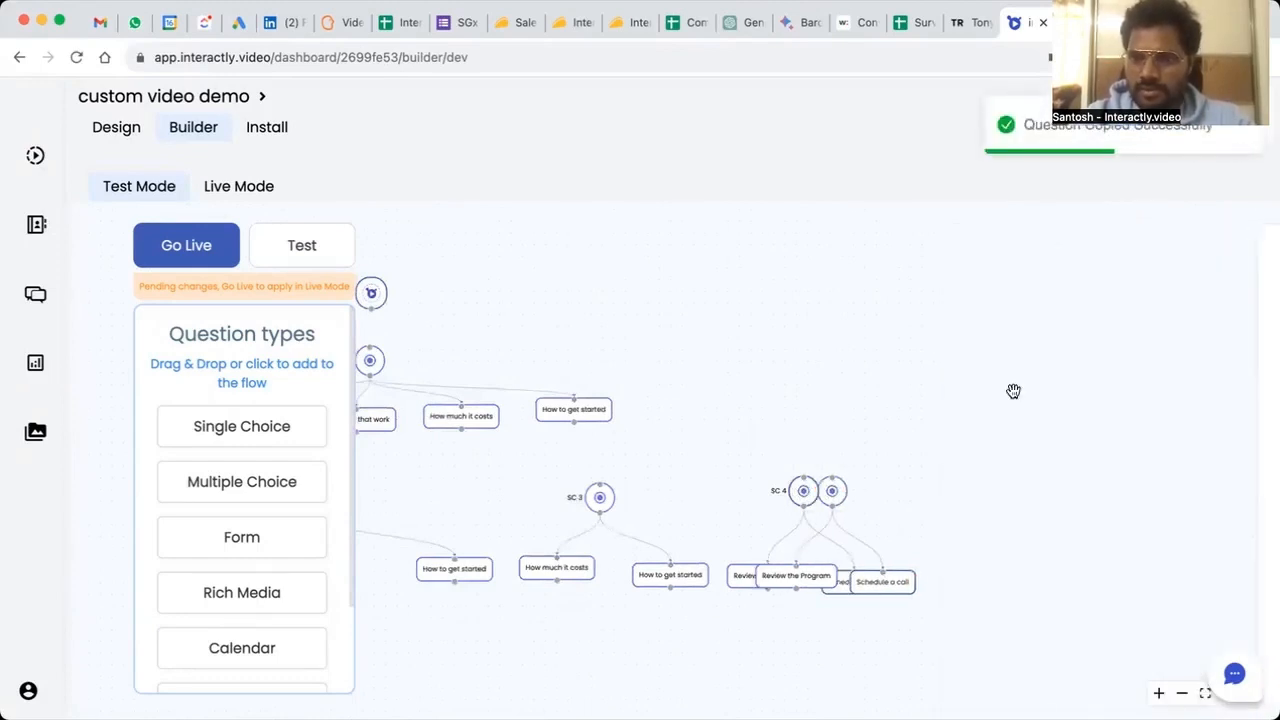
pyautogui.moveTo(832, 490); pyautogui.dragTo(937, 488)
pyautogui.moveTo(877, 580); pyautogui.dragTo(1051, 563)
pyautogui.moveTo(782, 557); pyautogui.dragTo(925, 573)
# Remove the "Review the Program" button from SC 5 and add a second URL button
pyautogui.click(940, 487)
pyautogui.scroll(-2, 245, 551)
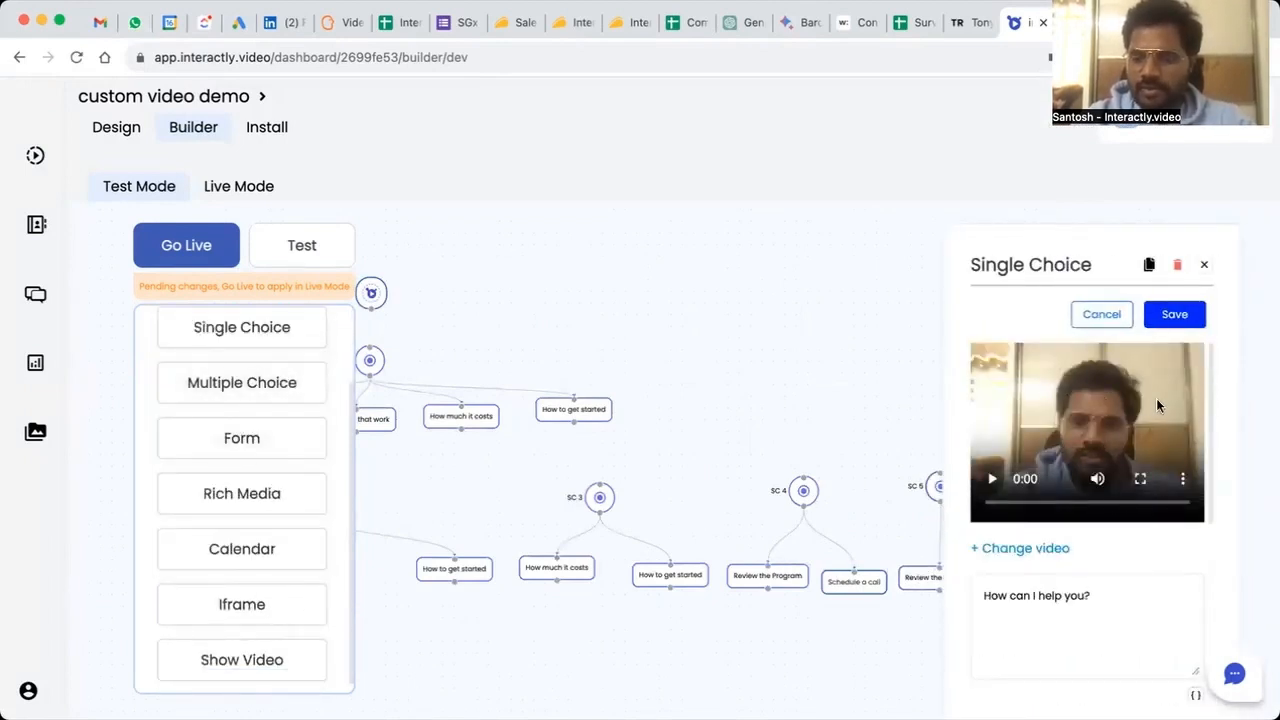
pyautogui.scroll(-5, 1100, 557)
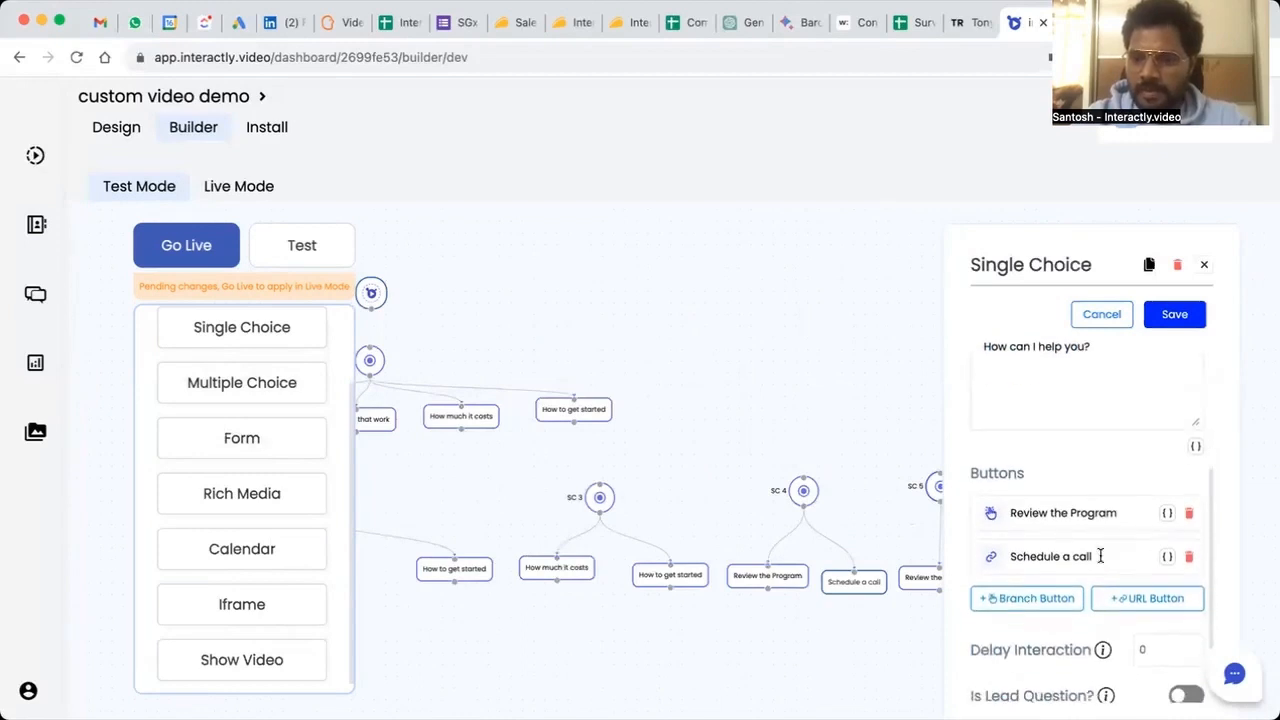
pyautogui.scroll(1, 1114, 453)
pyautogui.scroll(-1, 1114, 453)
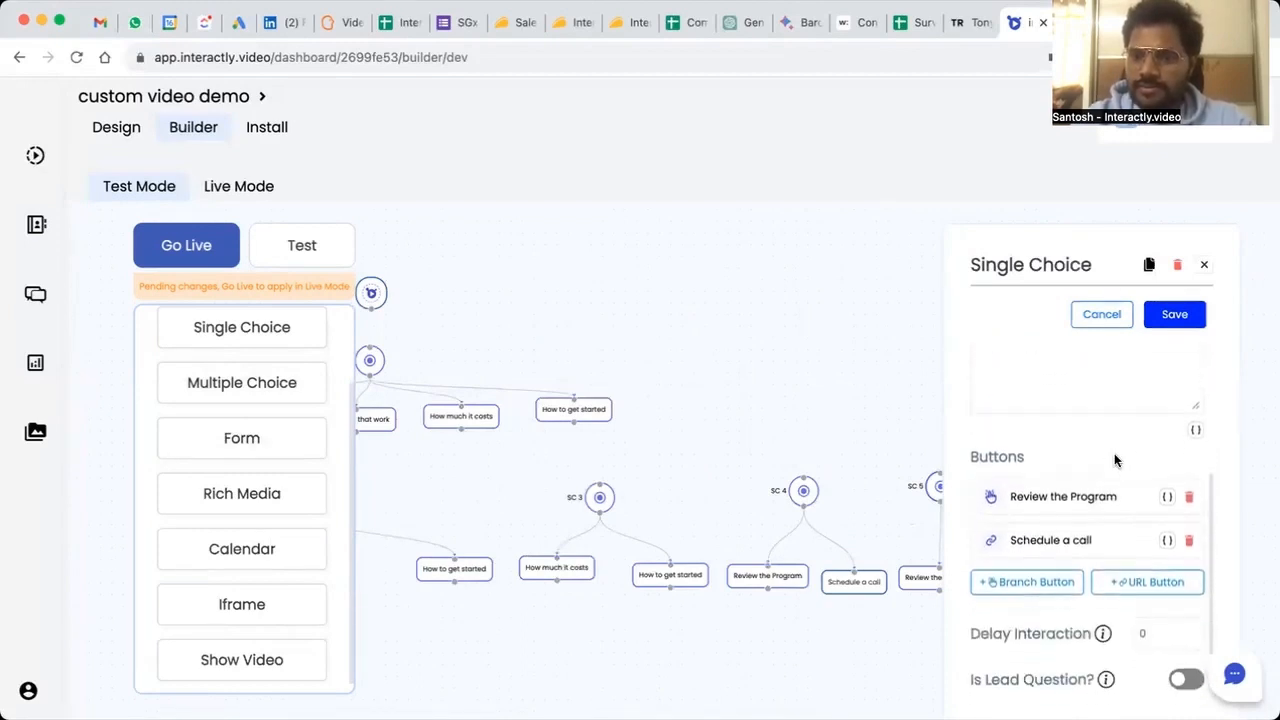
pyautogui.click(1189, 496)
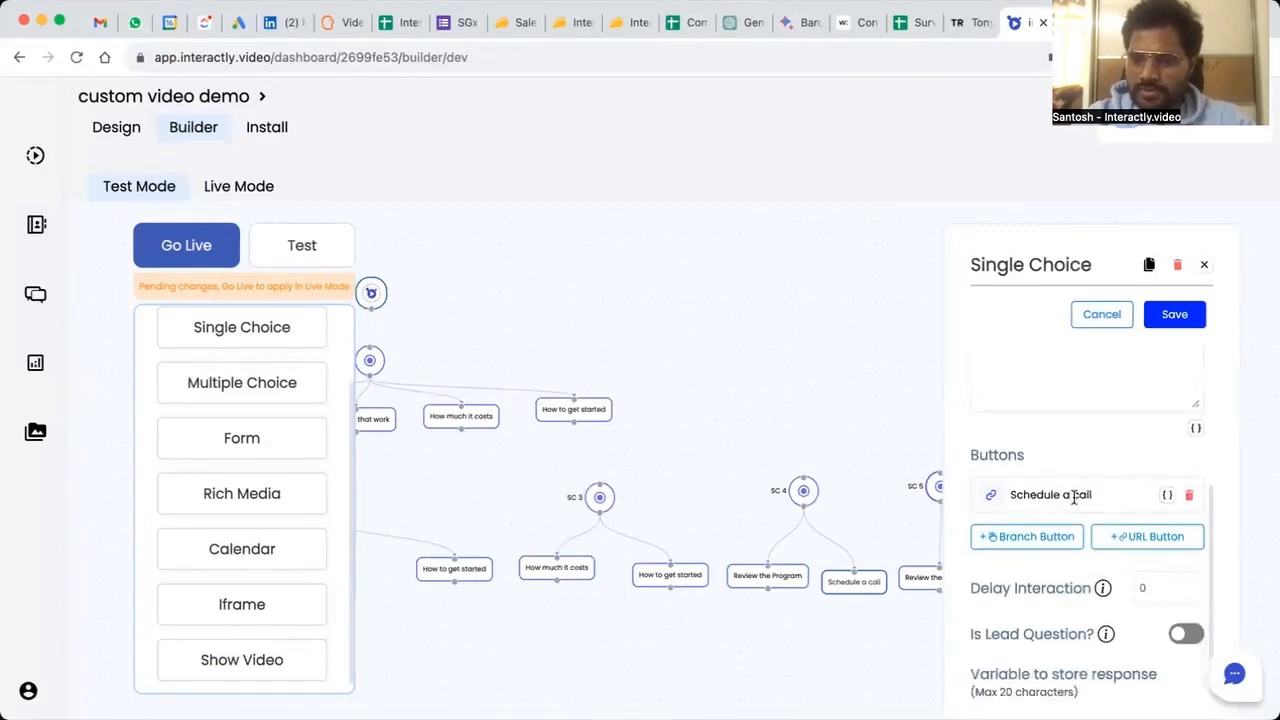
pyautogui.click(1133, 536)
# Relabel SC 5's "Schedule a call" button as "Join Inner Circle Program", copied from the spreadsheet
pyautogui.moveTo(1102, 490); pyautogui.dragTo(1005, 497)
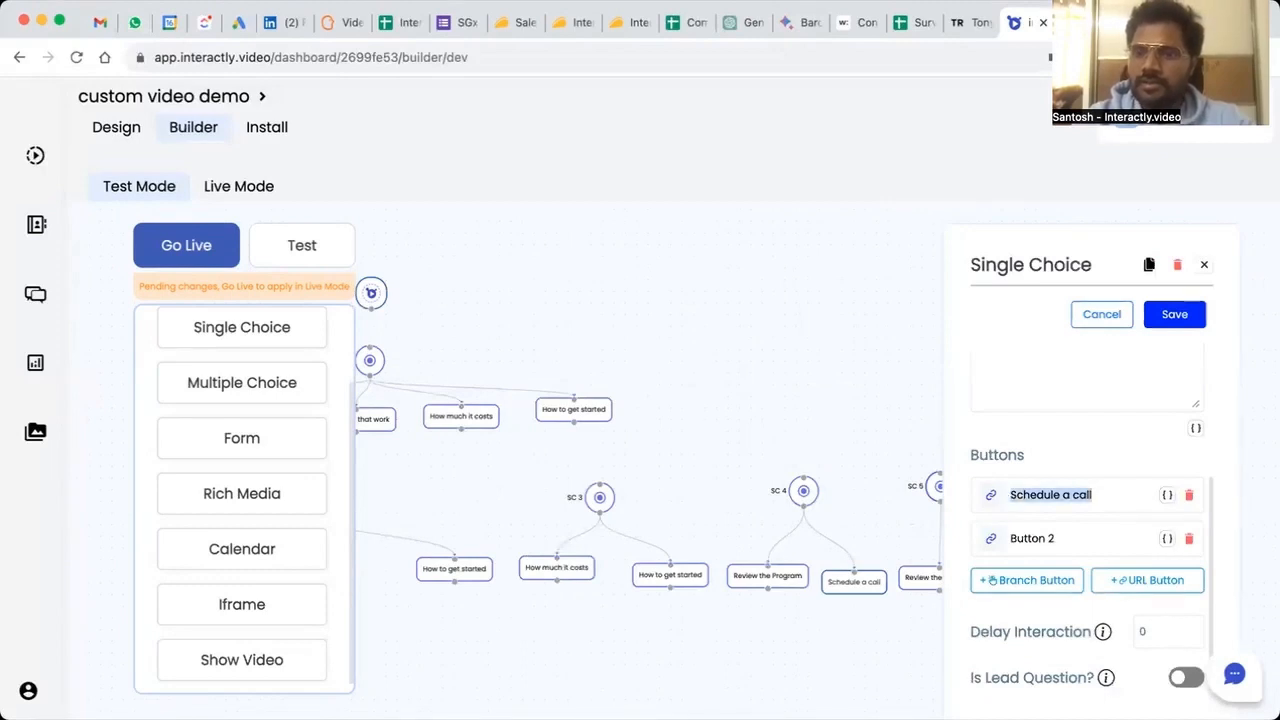
pyautogui.hotkey('ctrl', 'Tab')
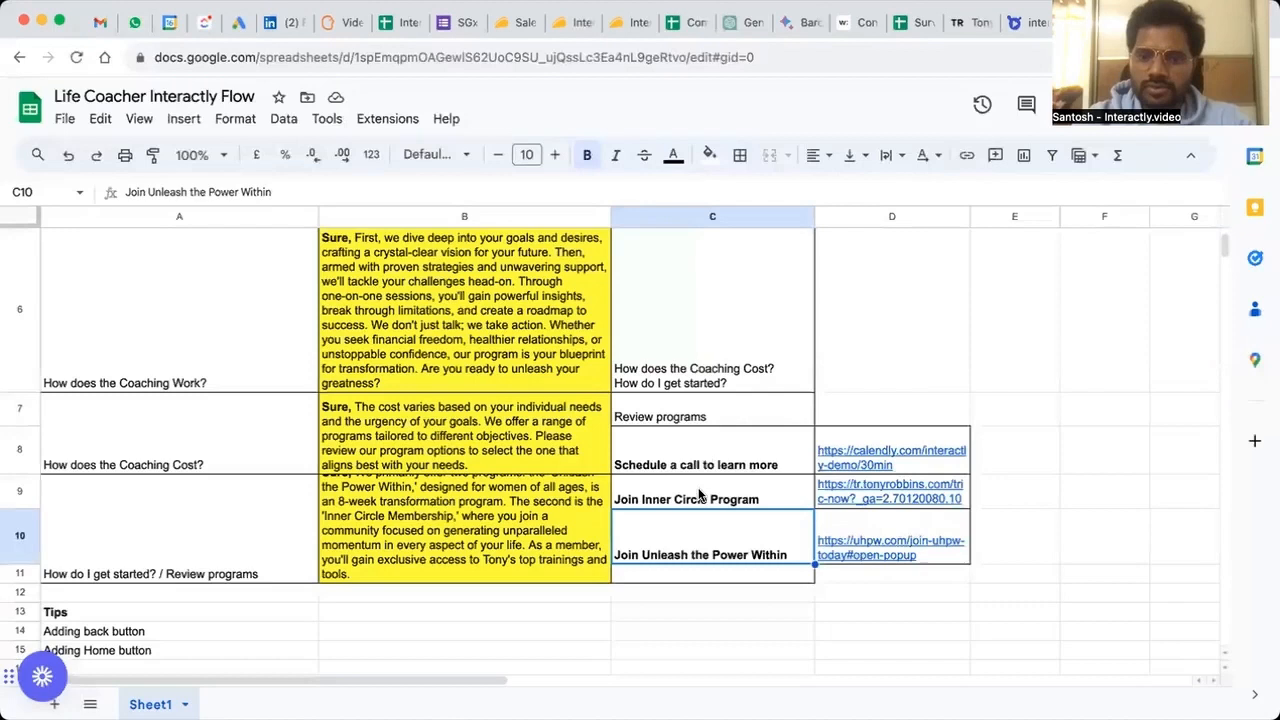
pyautogui.click(700, 495)
pyautogui.press('super+c')
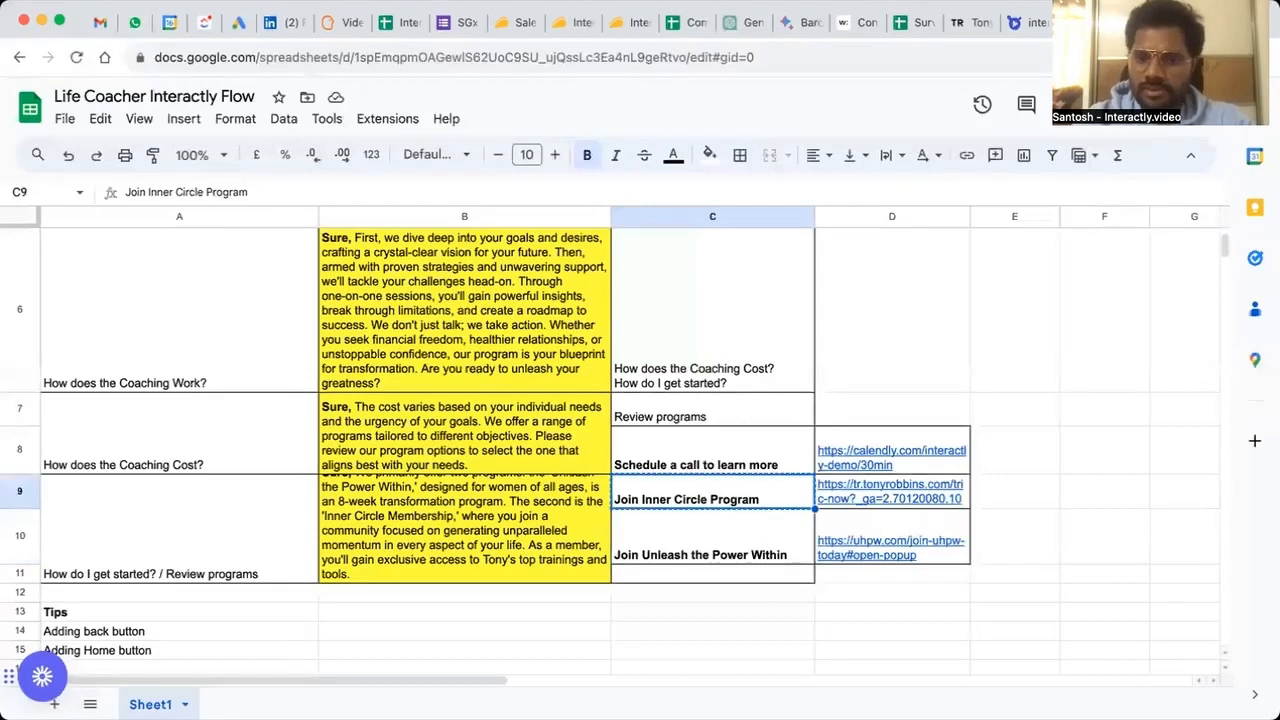
pyautogui.click(1035, 30)
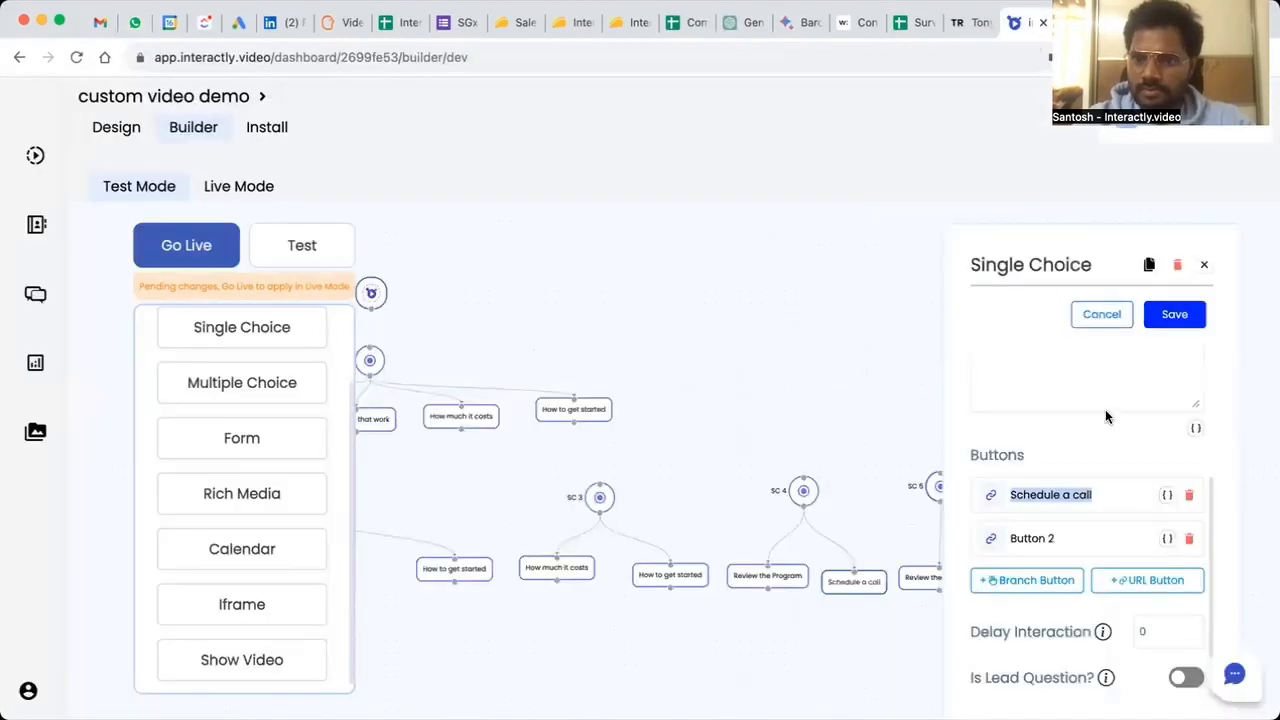
pyautogui.press('super+v')
# Label SC 5's second URL button "Join Unleash the power within"
pyautogui.tripleClick(1065, 532)
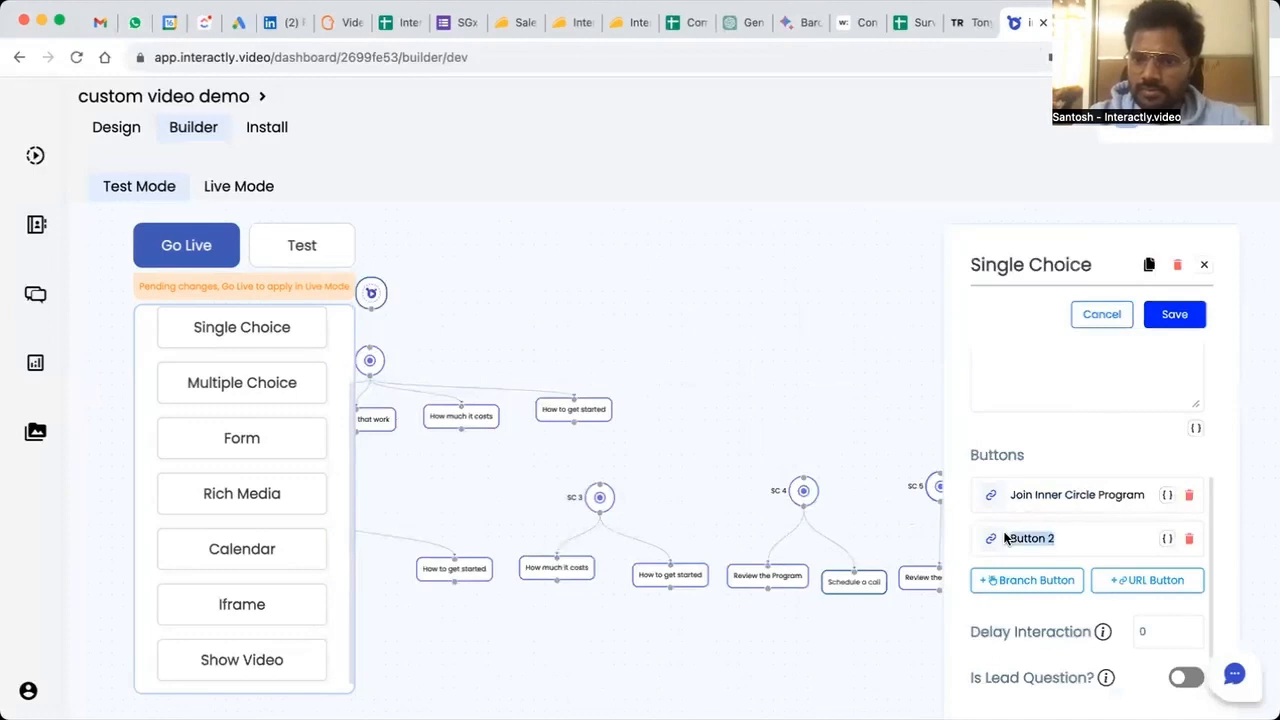
pyautogui.write('Join Un')
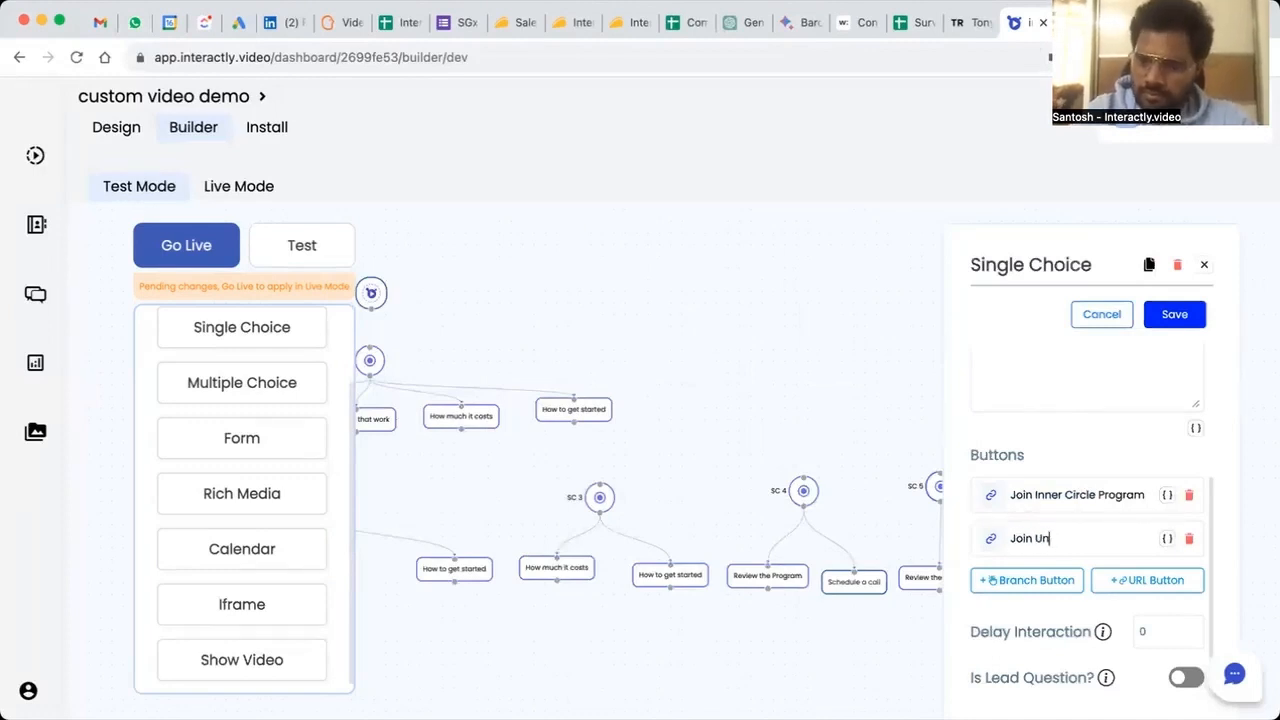
pyautogui.write('leash the power within')
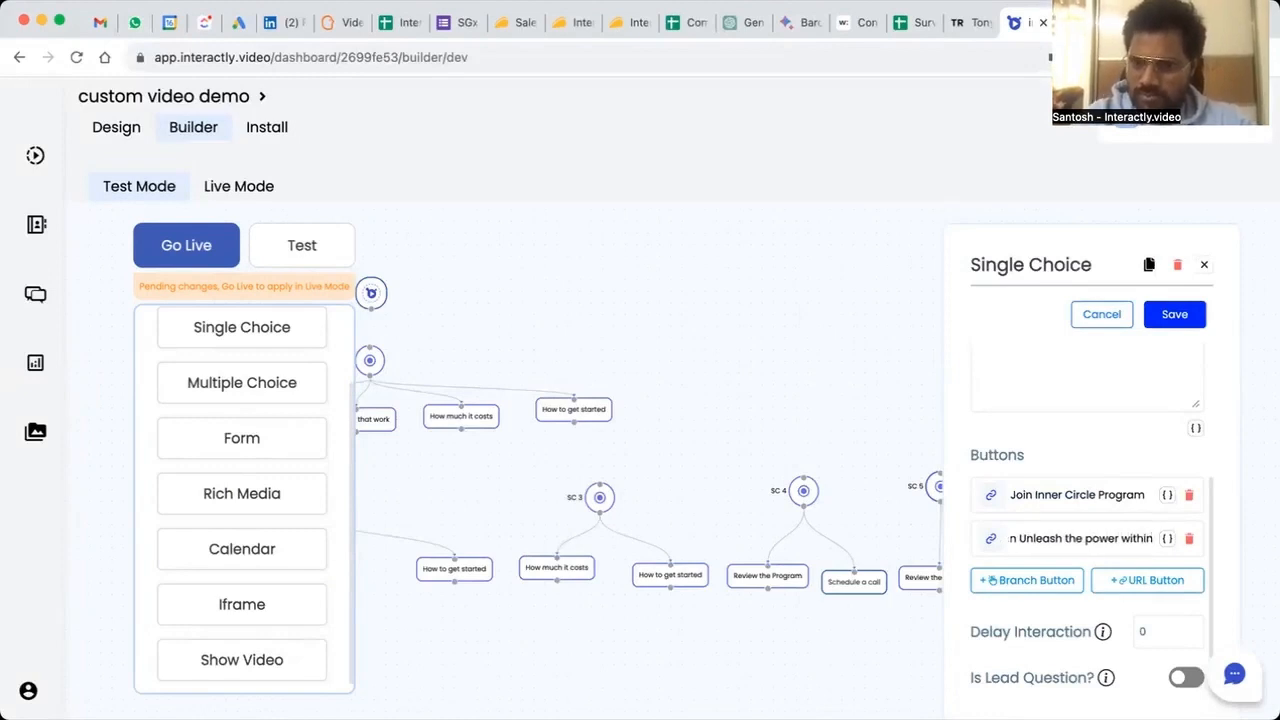
# Link SC 5's "Join Inner Circle Program" button to the tr.tonyrobbins.com address from the spreadsheet's cell D9
pyautogui.click(993, 497)
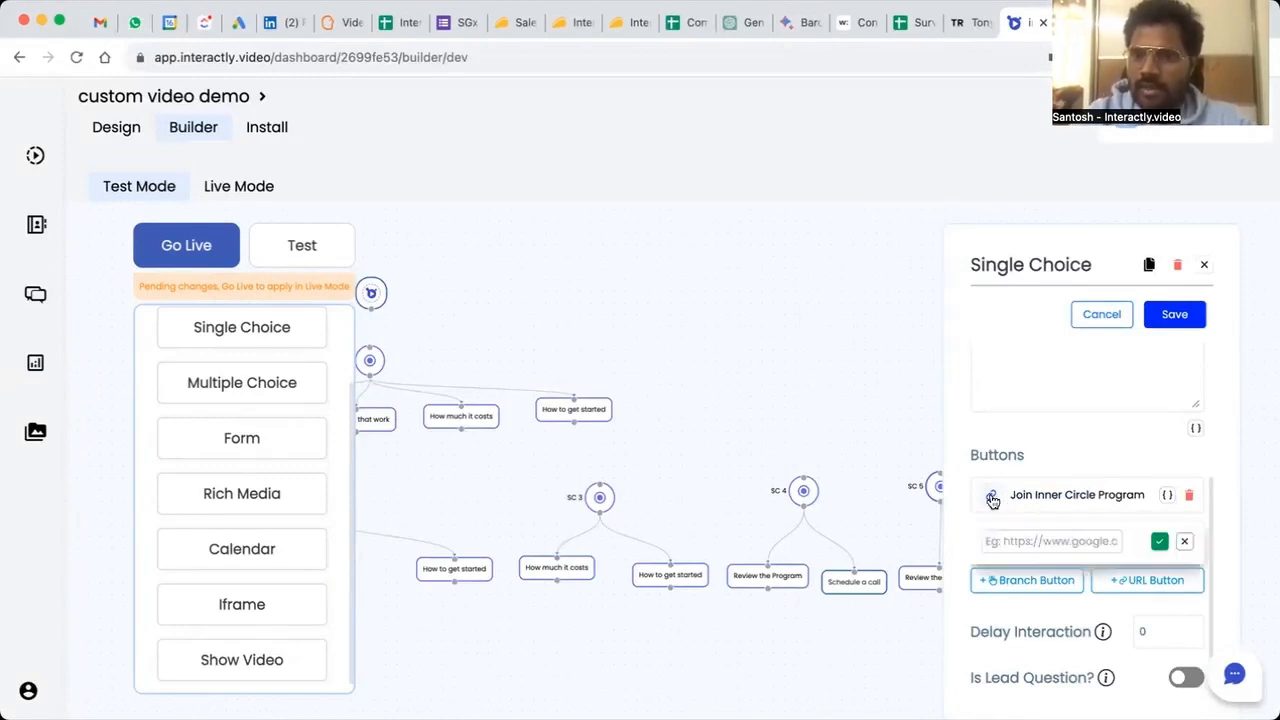
pyautogui.hotkey('ctrl', 'Tab')
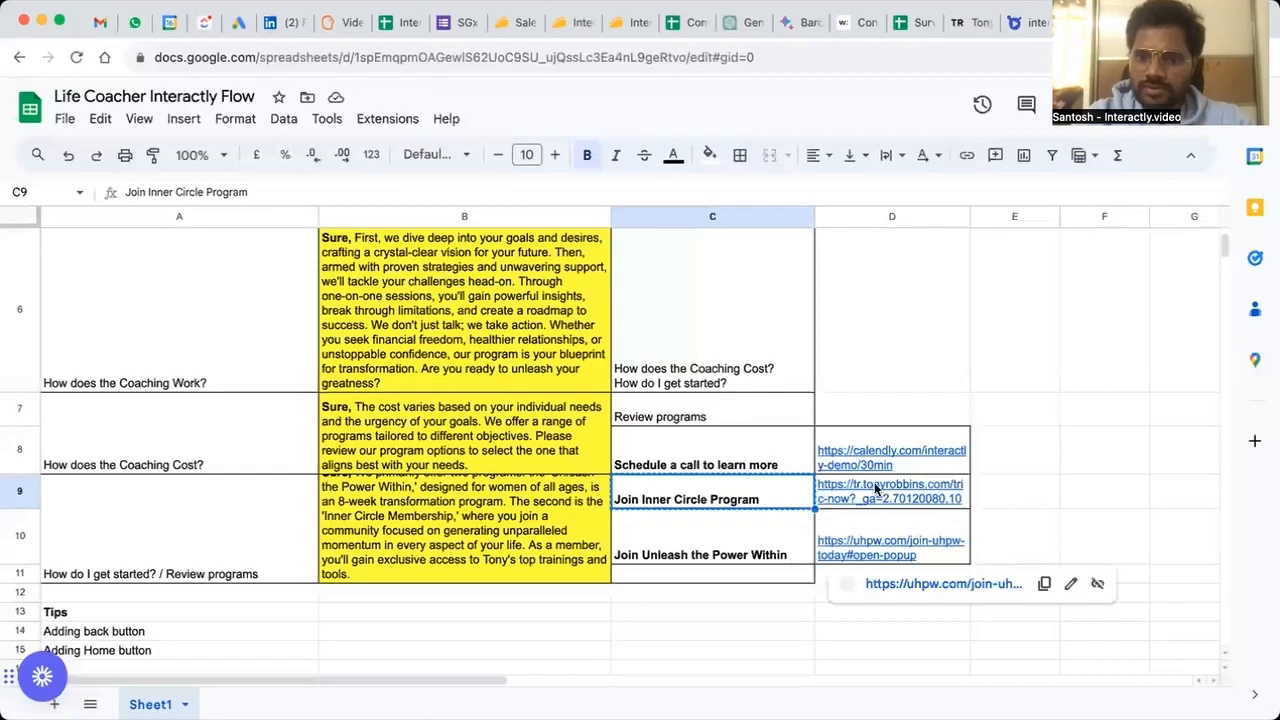
pyautogui.click(874, 488)
pyautogui.press('super+c')
pyautogui.click(1027, 28)
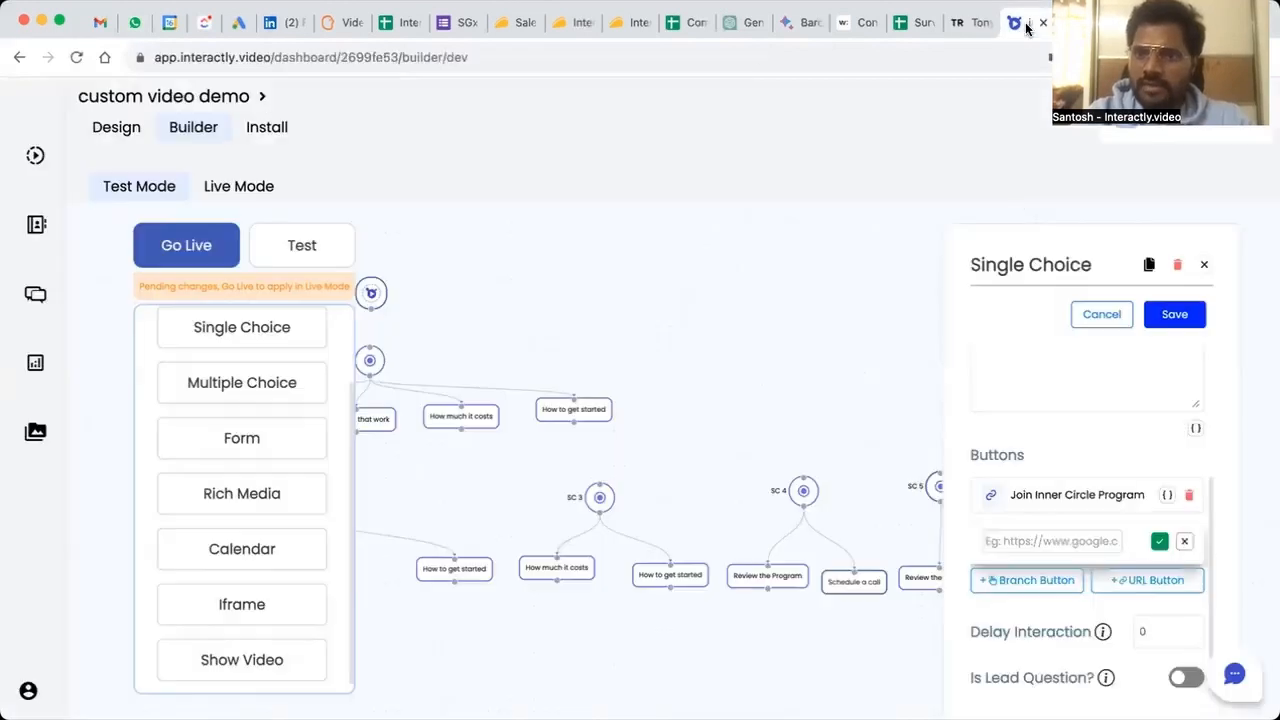
pyautogui.press('super+v')
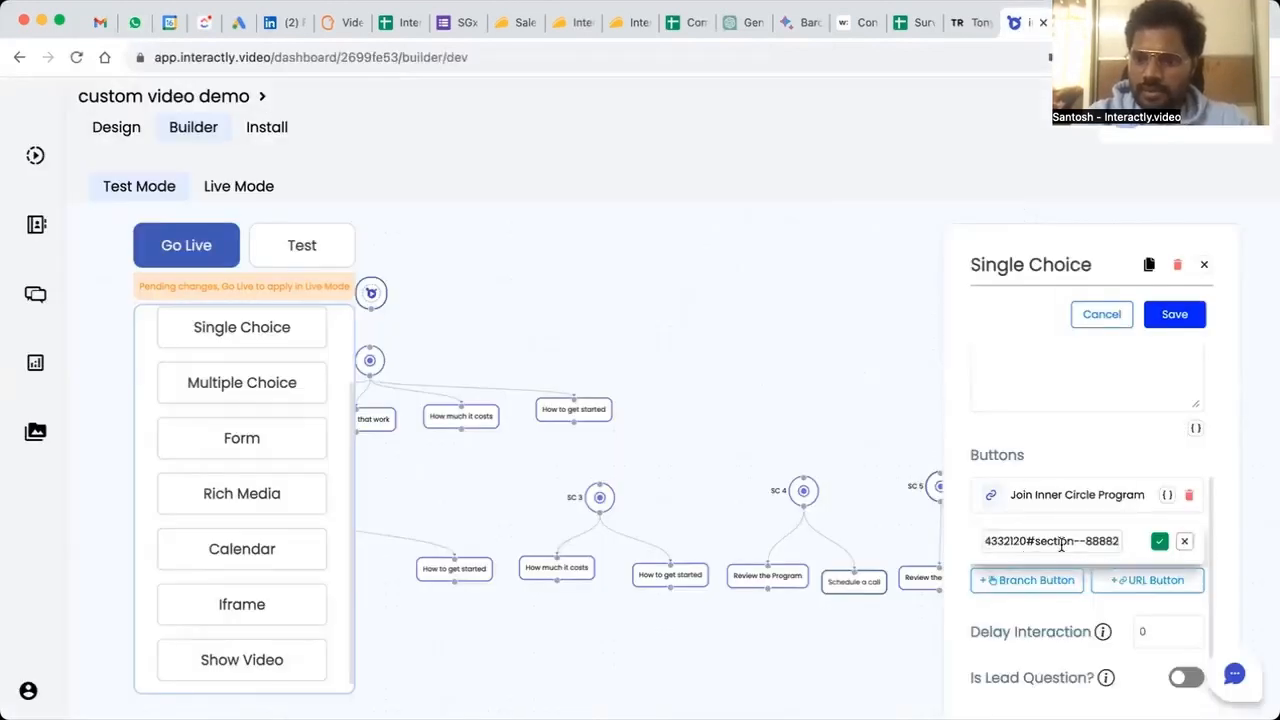
pyautogui.click(1162, 548)
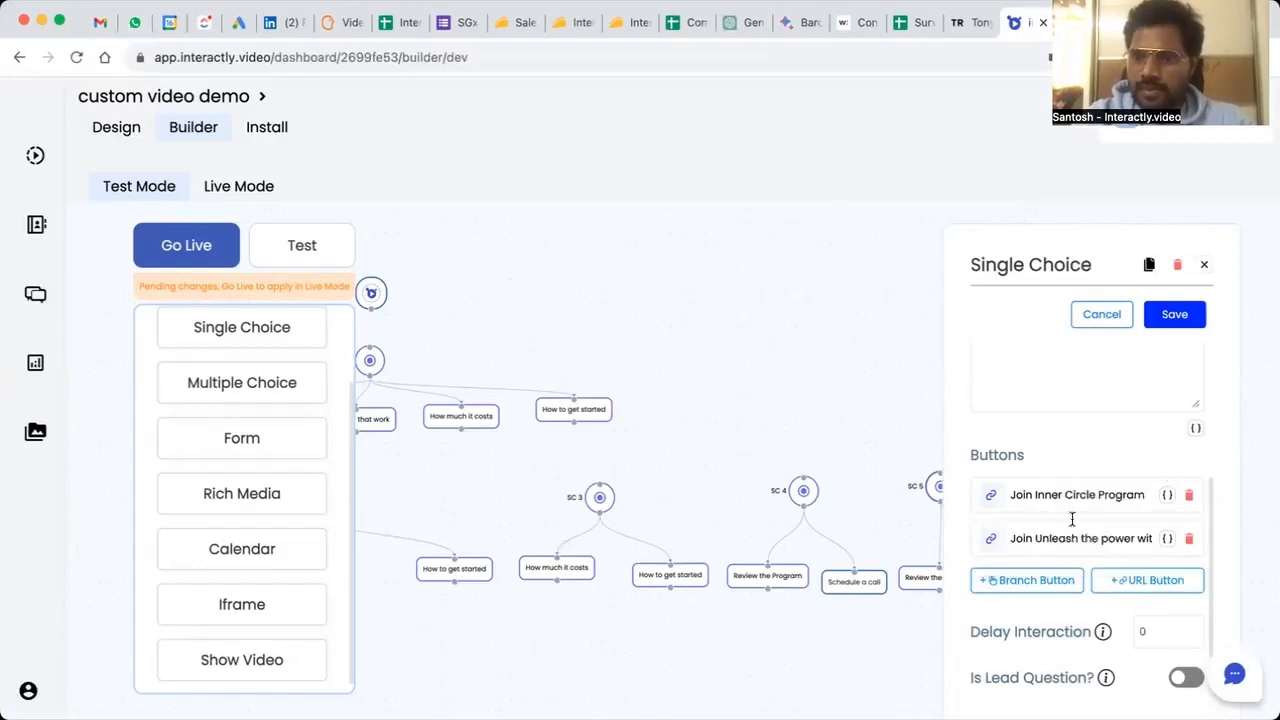
pyautogui.click(1082, 22)
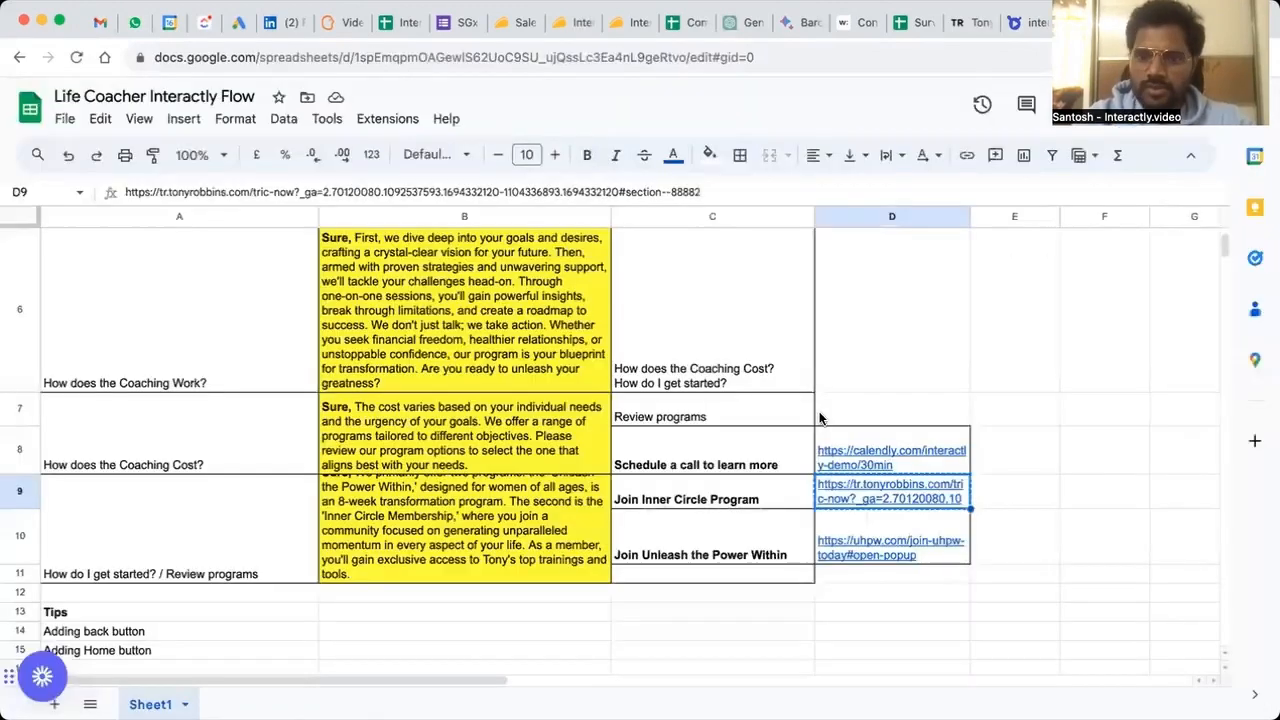
pyautogui.click(868, 538)
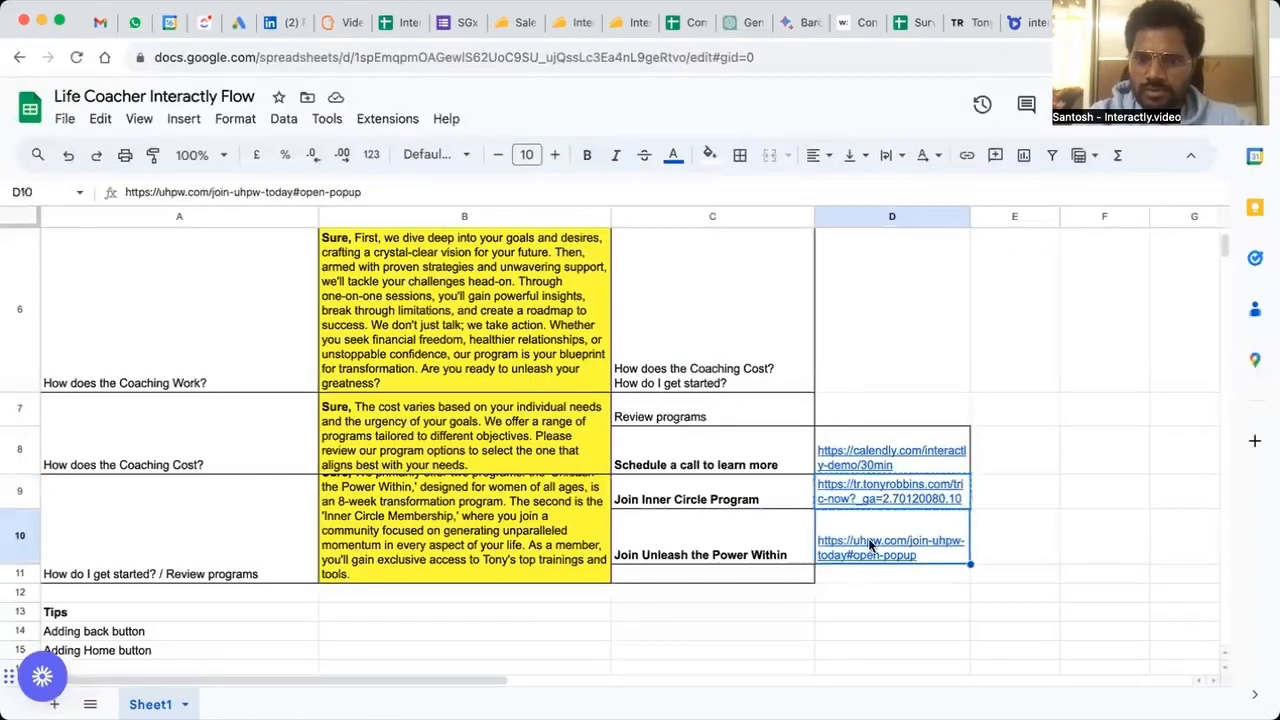
pyautogui.click(1018, 22)
pyautogui.click(991, 541)
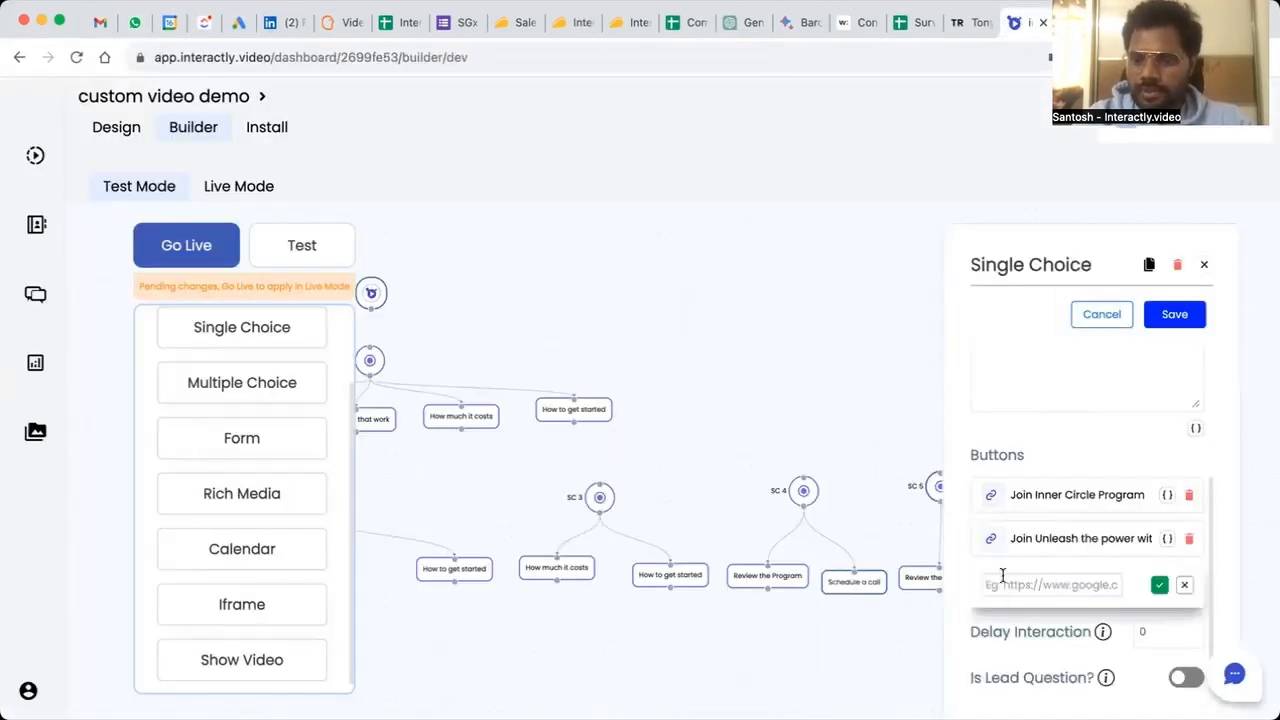
pyautogui.hotkey('ctrl', 'v')
pyautogui.click(1159, 585)
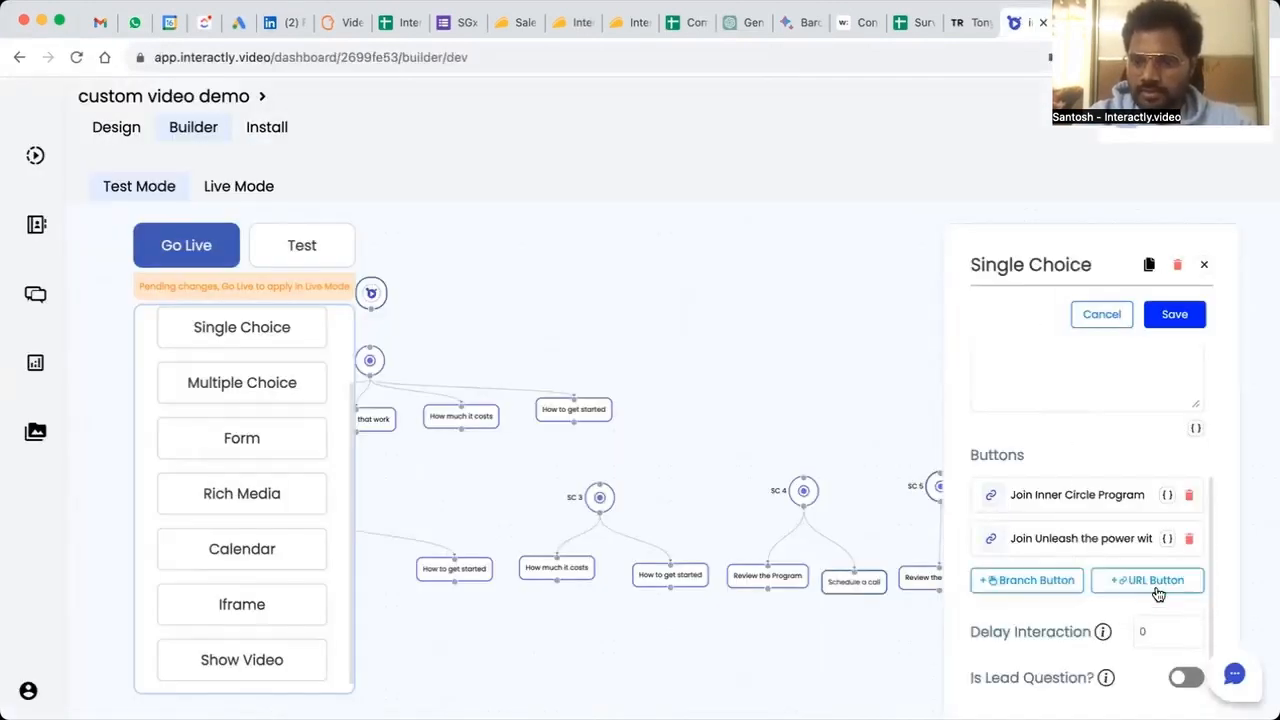
pyautogui.scroll(-1, 1085, 622)
pyautogui.click(1172, 314)
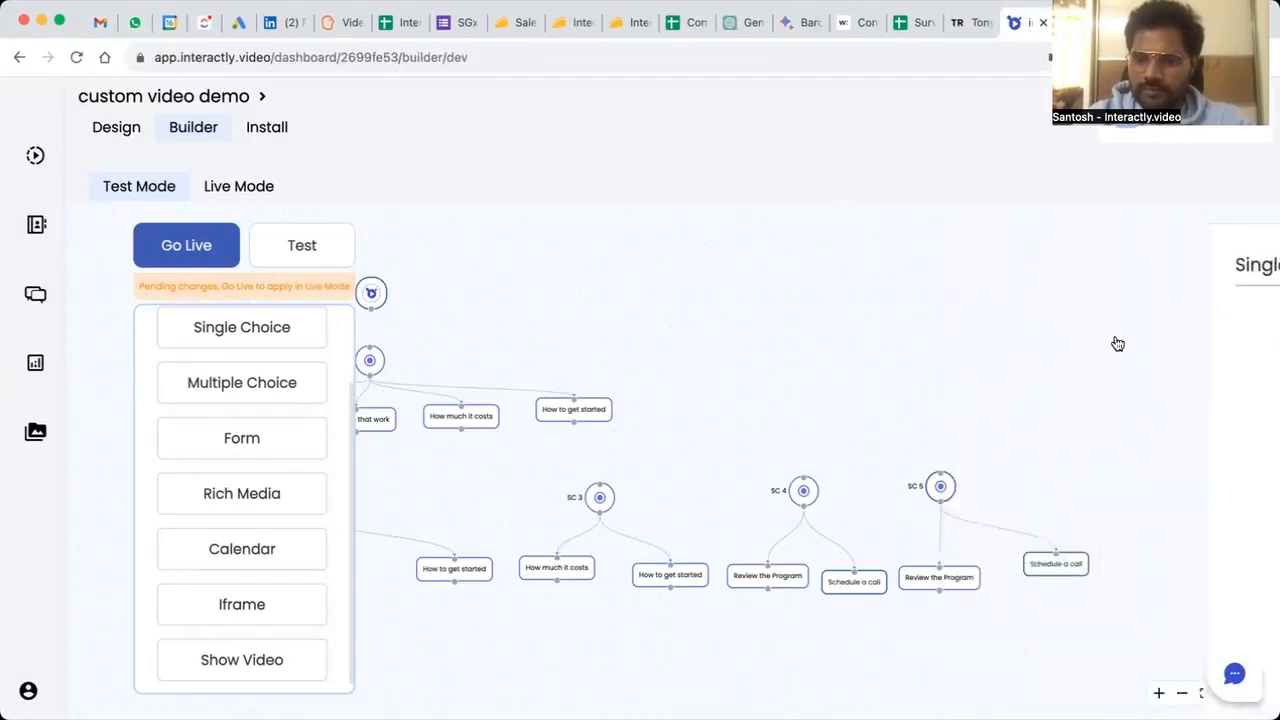
# Adjust the placement of SC 5's "Join Unleash the power within" button node on the flow canvas
pyautogui.moveTo(1033, 566); pyautogui.dragTo(913, 572)
pyautogui.moveTo(1060, 533)
pyautogui.mouseDown()
pyautogui.moveTo(1056, 577)
pyautogui.moveTo(1073, 541)
pyautogui.mouseUp()
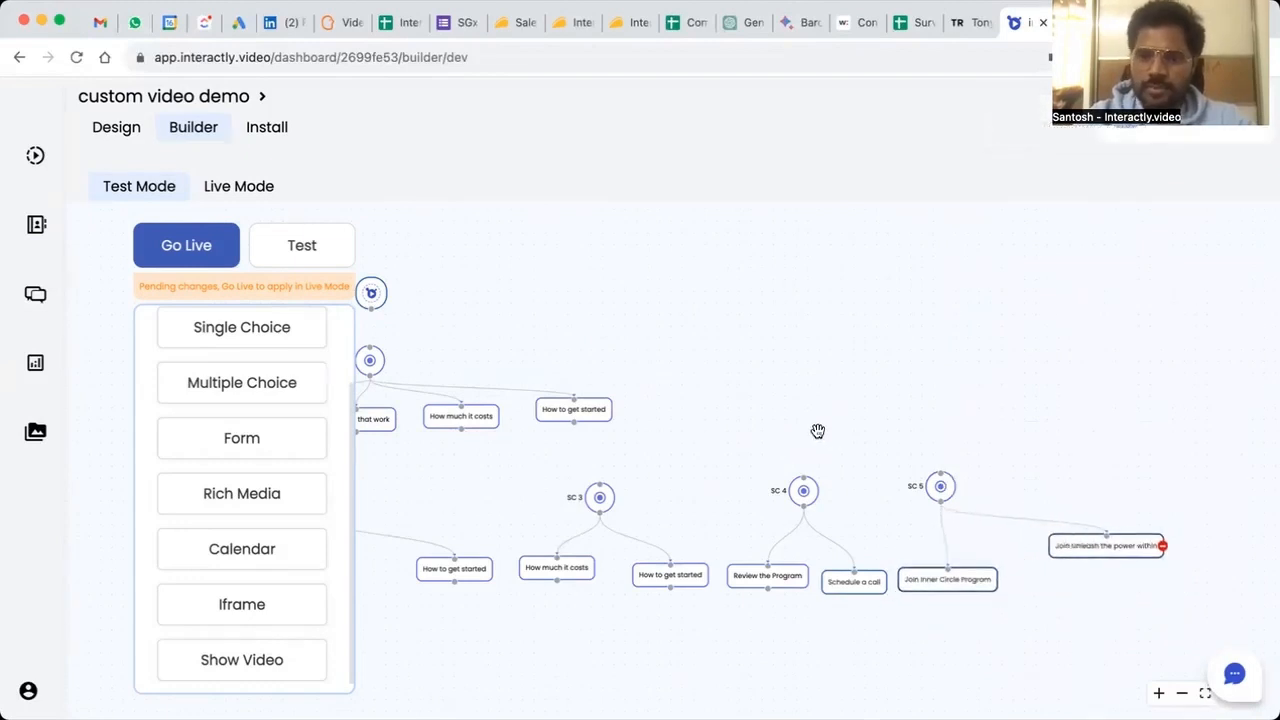
pyautogui.moveTo(746, 423); pyautogui.dragTo(943, 437)
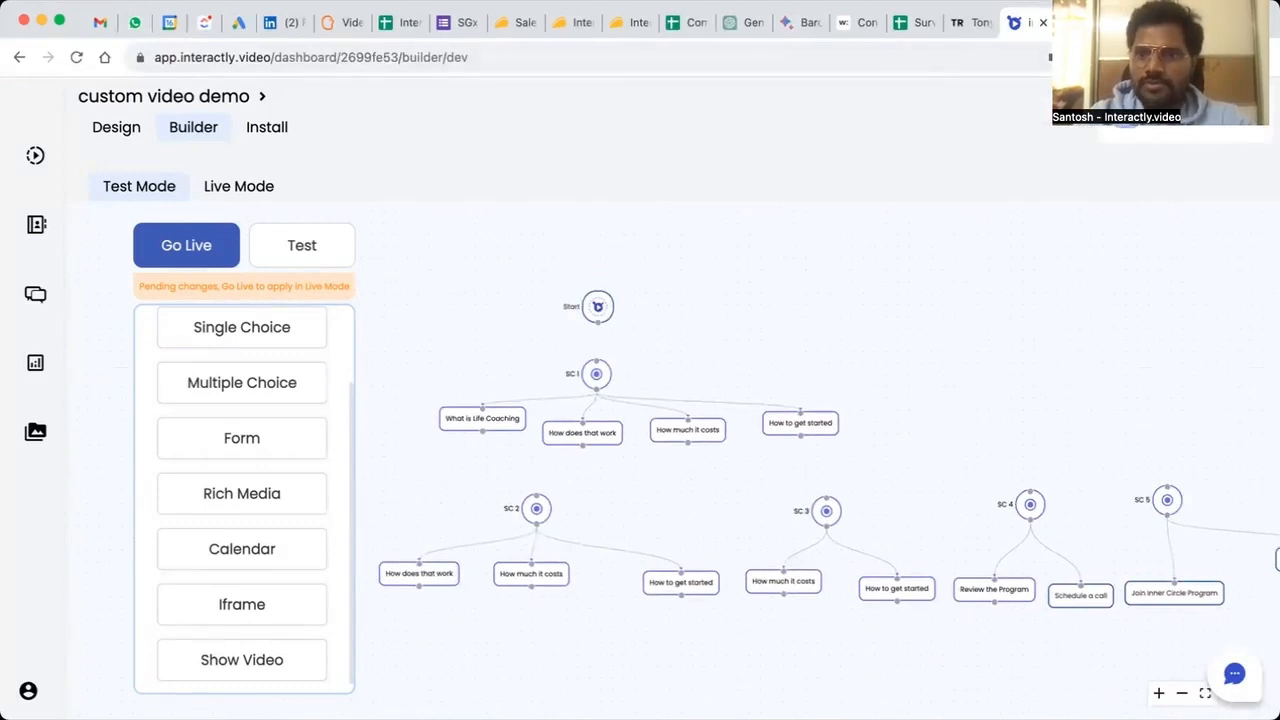
# Connect SC 1's What is Life Coaching, How does that work, How much it costs and How to get started buttons to SC 2 through SC 5 respectively
pyautogui.hotkey('ctrl', 'Tab')
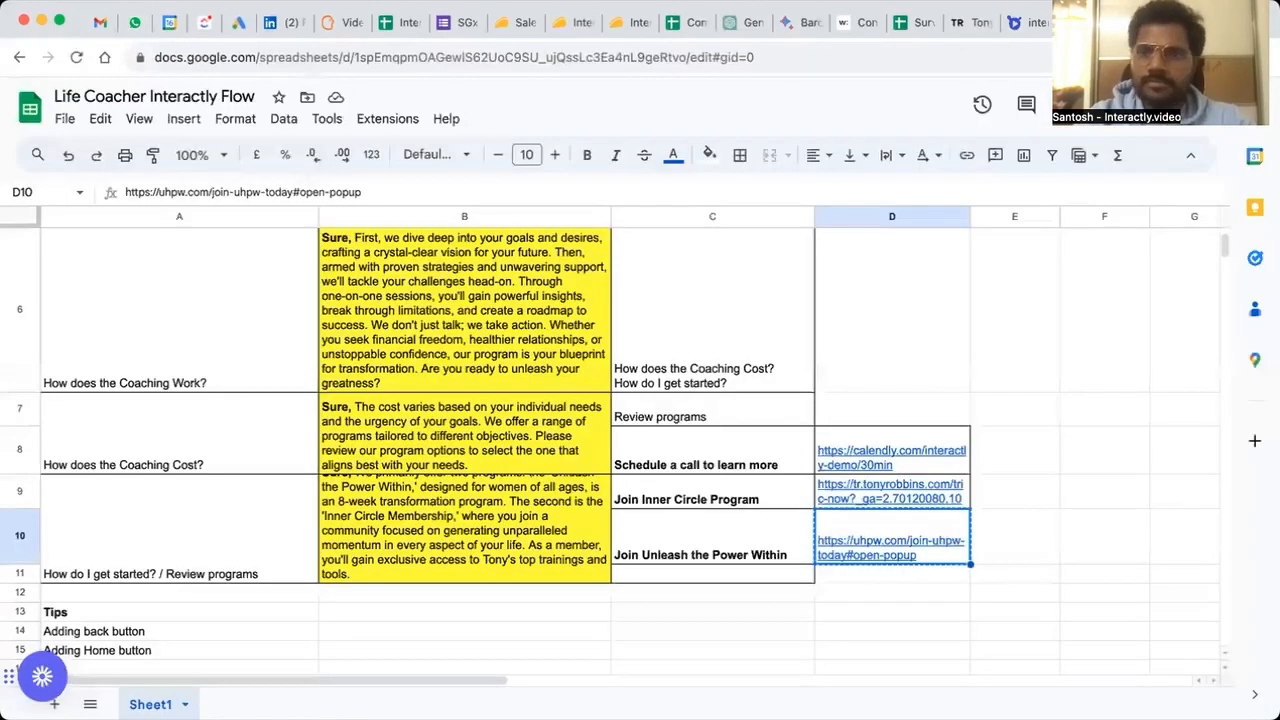
pyautogui.click(1018, 22)
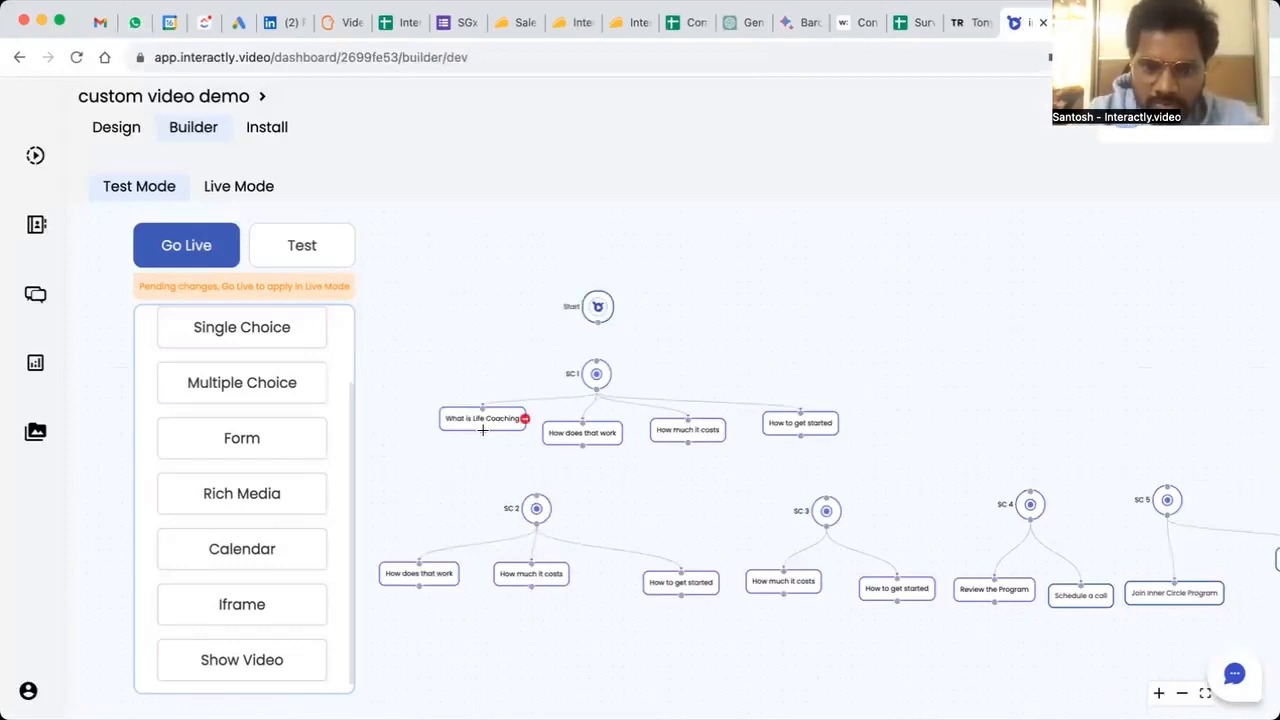
pyautogui.moveTo(483, 430); pyautogui.dragTo(534, 494)
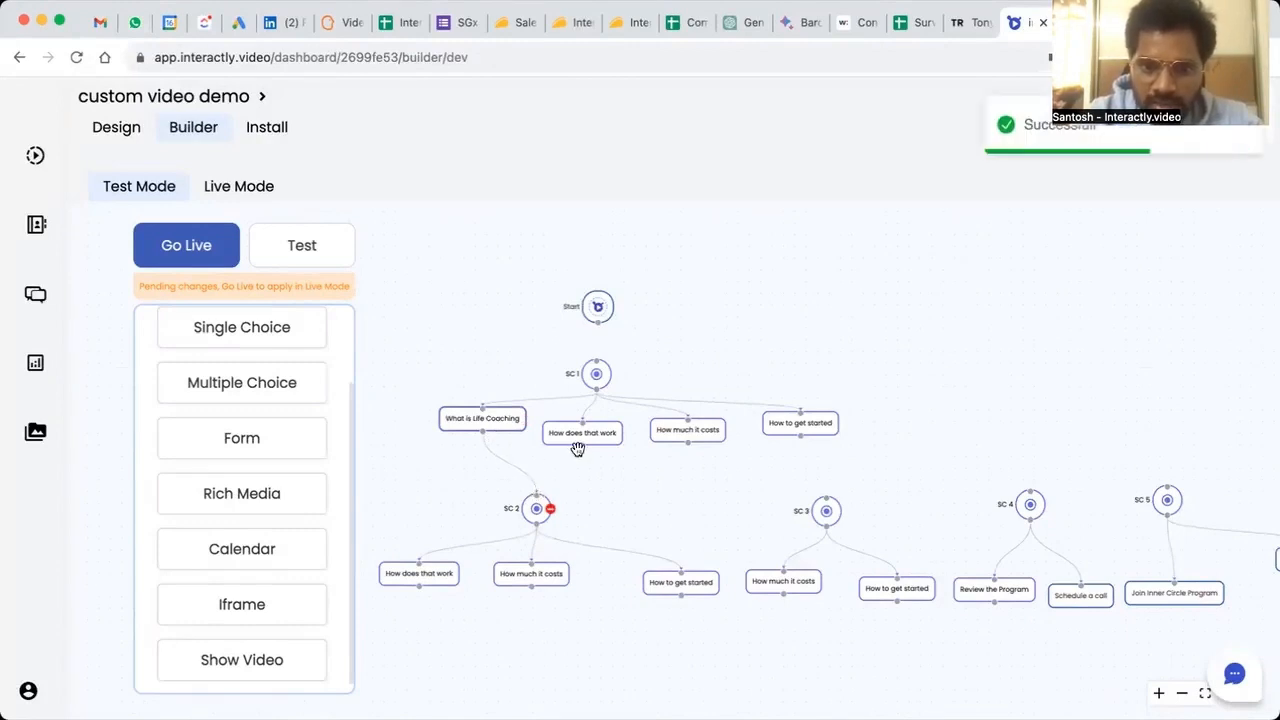
pyautogui.moveTo(583, 446); pyautogui.dragTo(828, 497)
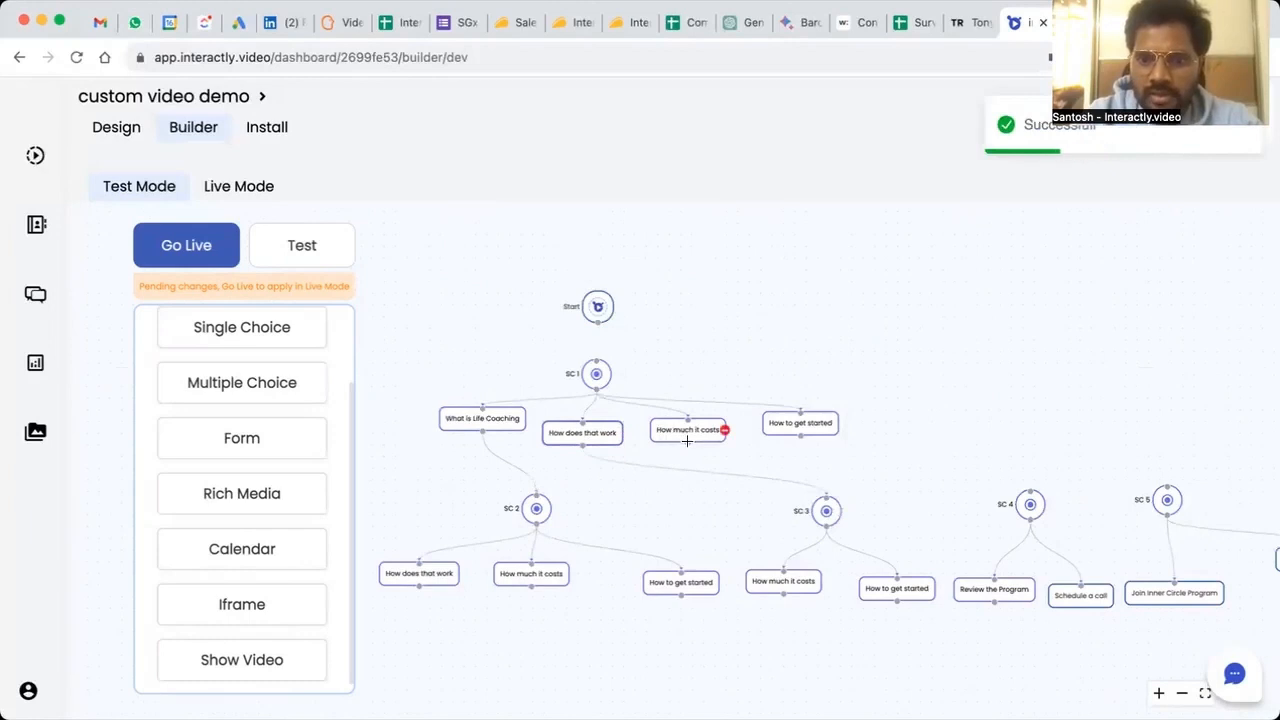
pyautogui.moveTo(687, 443); pyautogui.dragTo(883, 466)
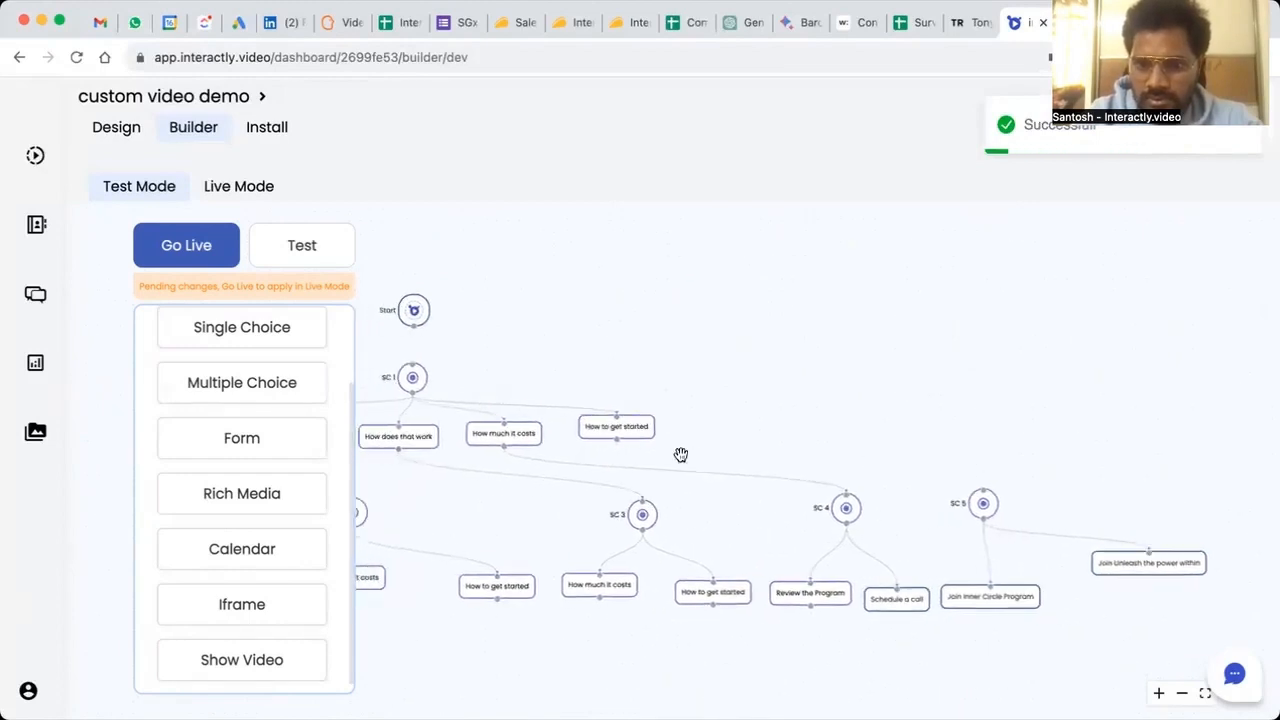
pyautogui.moveTo(617, 438); pyautogui.dragTo(982, 497)
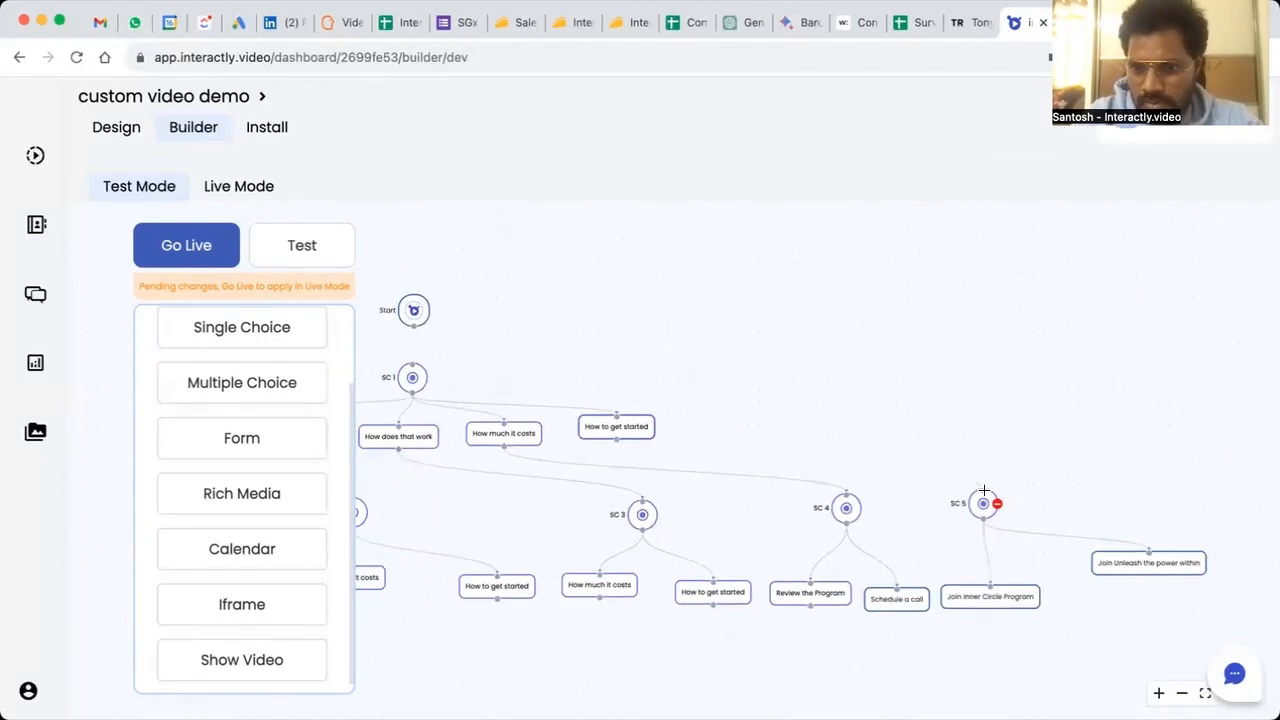
# Rename SC 2's response variable as "What is Life" and save the question
pyautogui.moveTo(903, 526); pyautogui.dragTo(1069, 524)
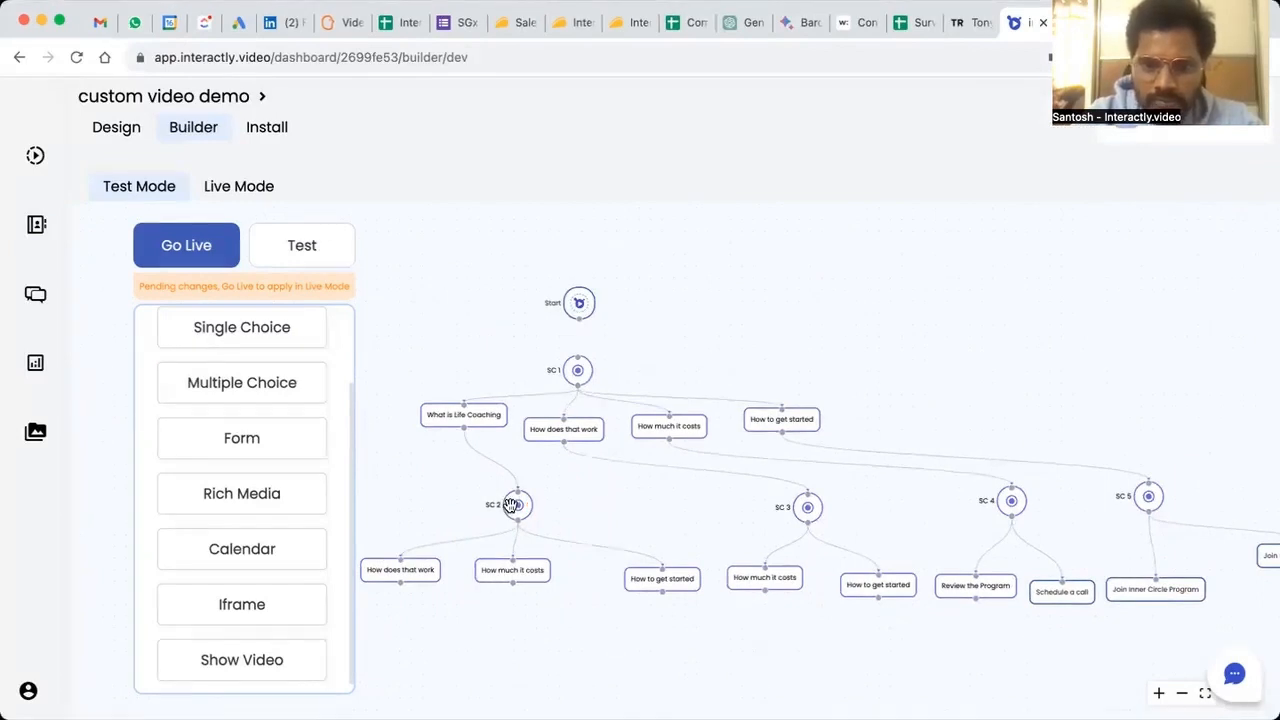
pyautogui.click(511, 505)
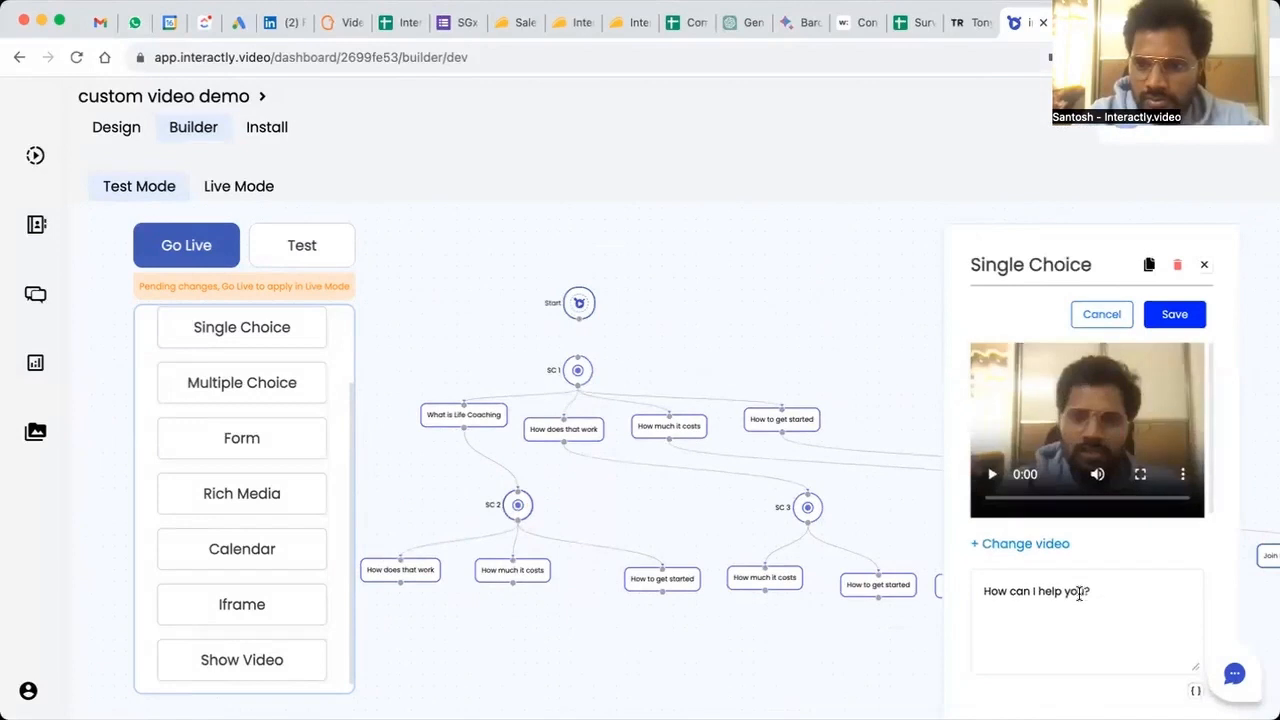
pyautogui.scroll(-5, 1079, 594)
pyautogui.moveTo(1015, 681); pyautogui.dragTo(979, 681)
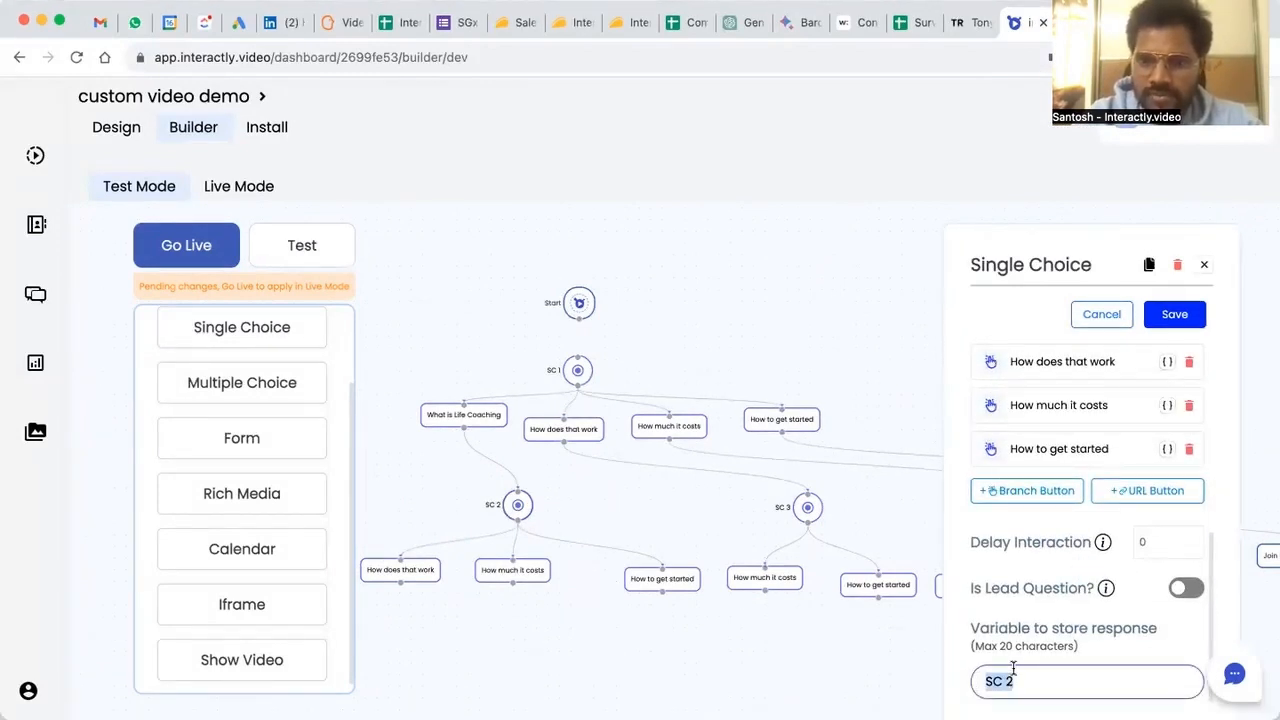
pyautogui.write('Co')
pyautogui.press('BackSpace')
pyautogui.press('BackSpace')
pyautogui.write('What is Life')
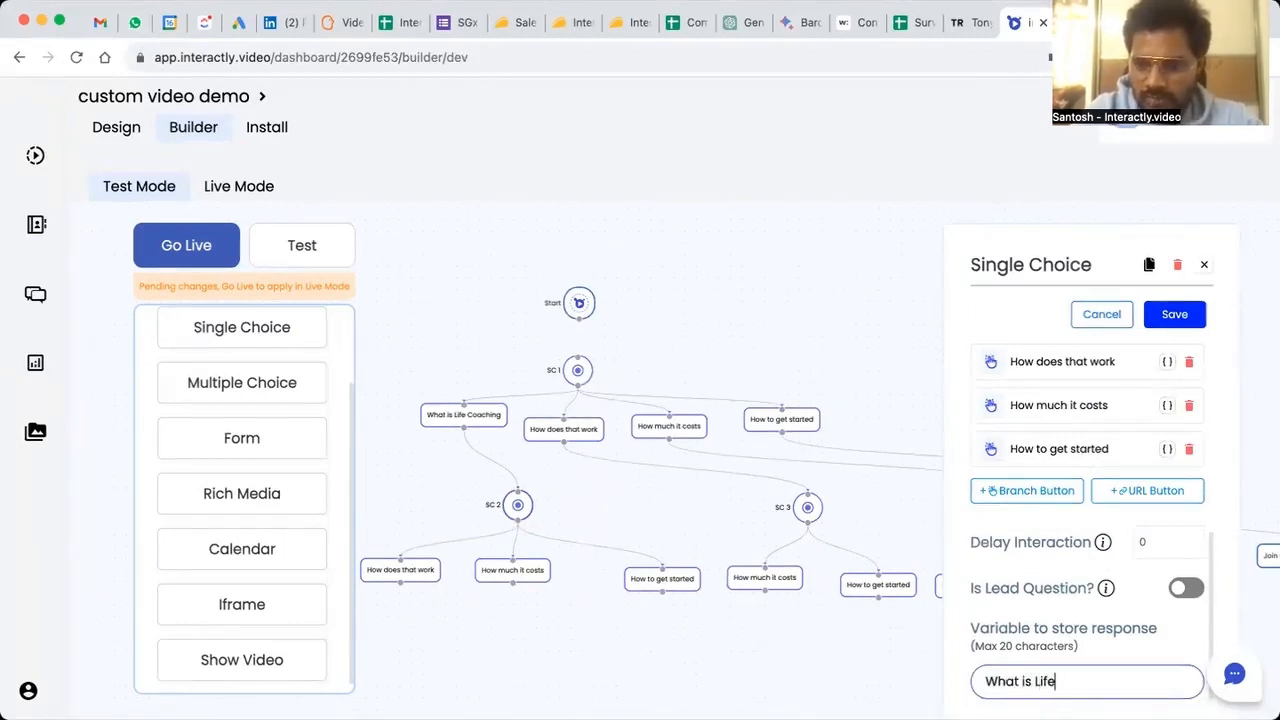
pyautogui.click(1177, 315)
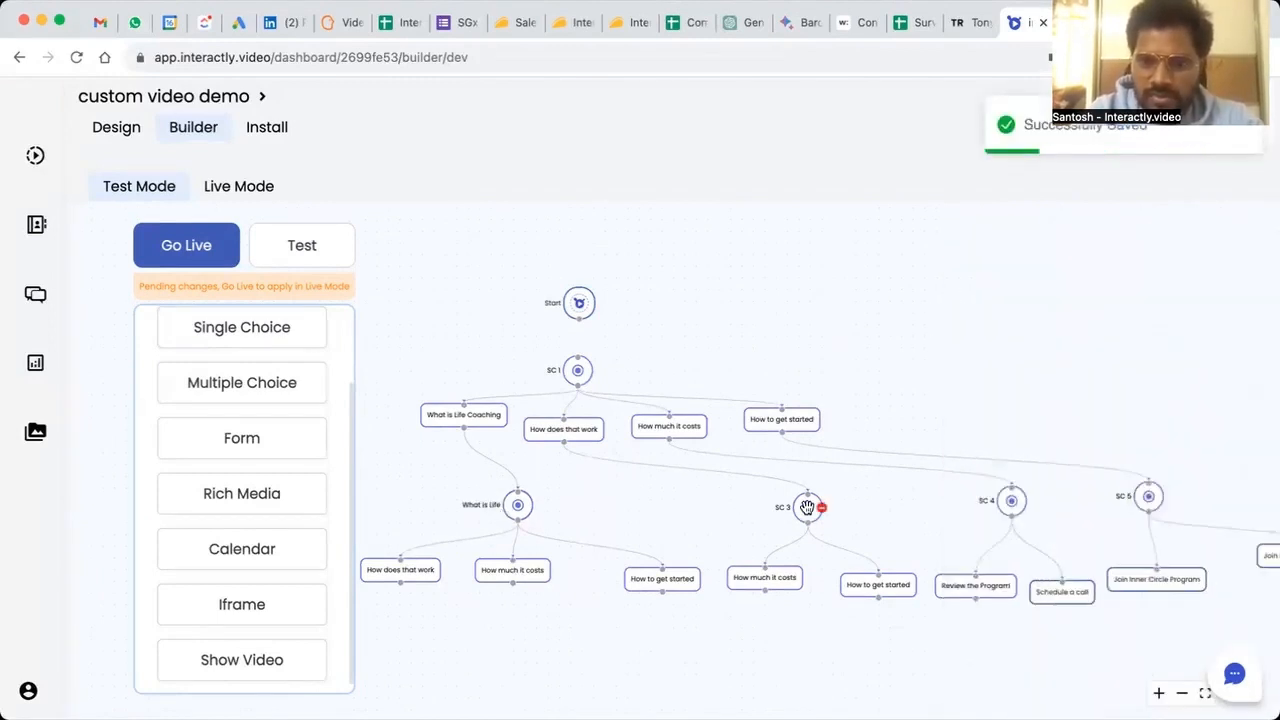
# Rename SC 3's response variable as "How it works" and save the question
pyautogui.click(807, 507)
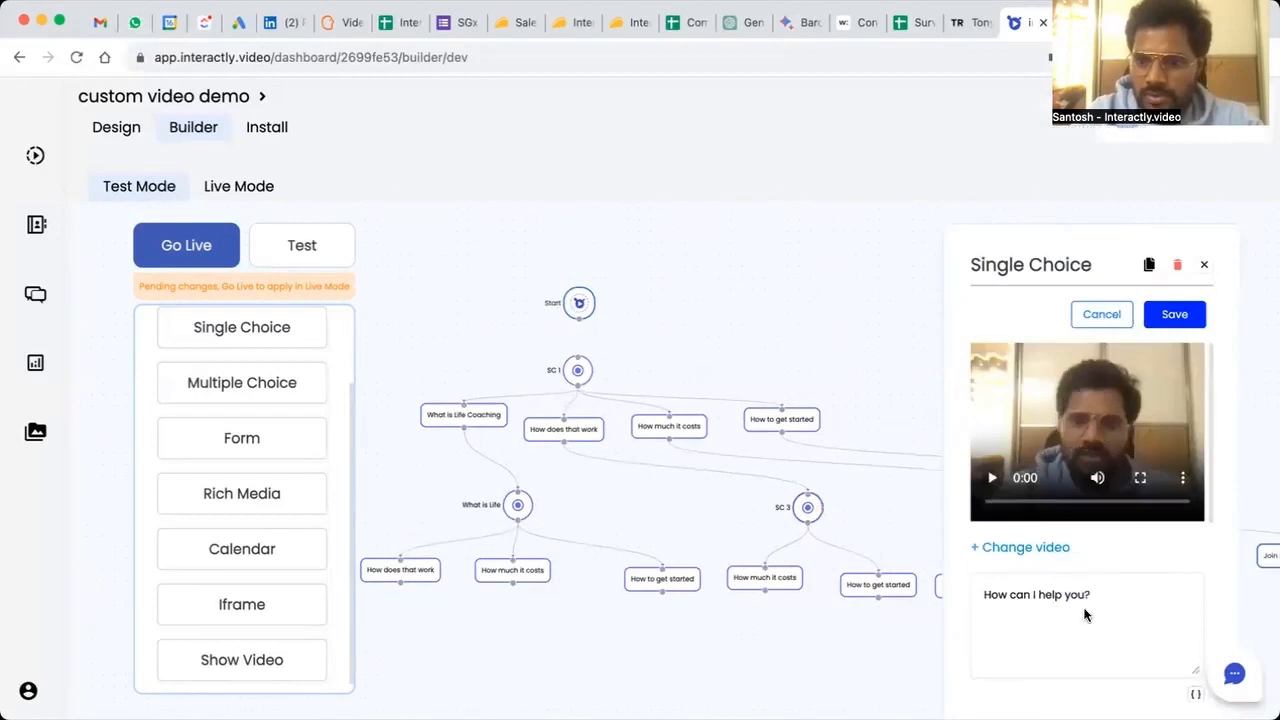
pyautogui.scroll(-5, 1085, 608)
pyautogui.scroll(-1, 1085, 608)
pyautogui.tripleClick(1035, 681)
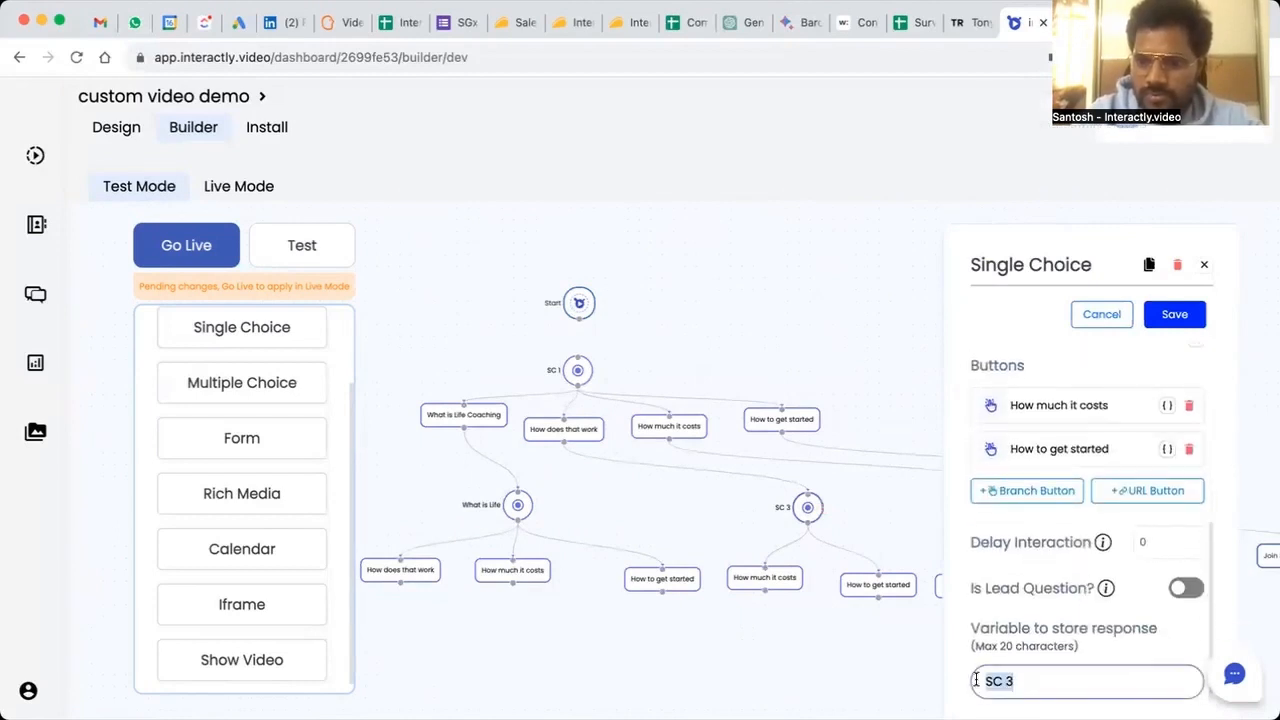
pyautogui.write('How it works')
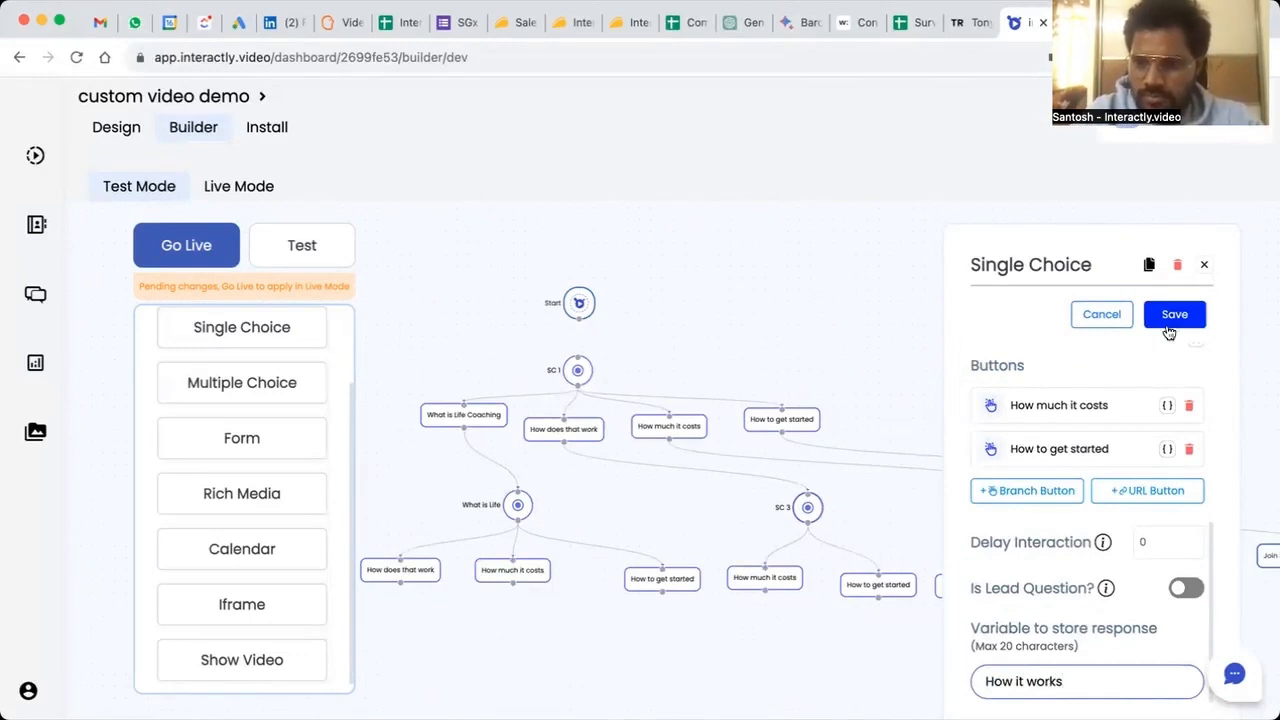
pyautogui.click(1168, 316)
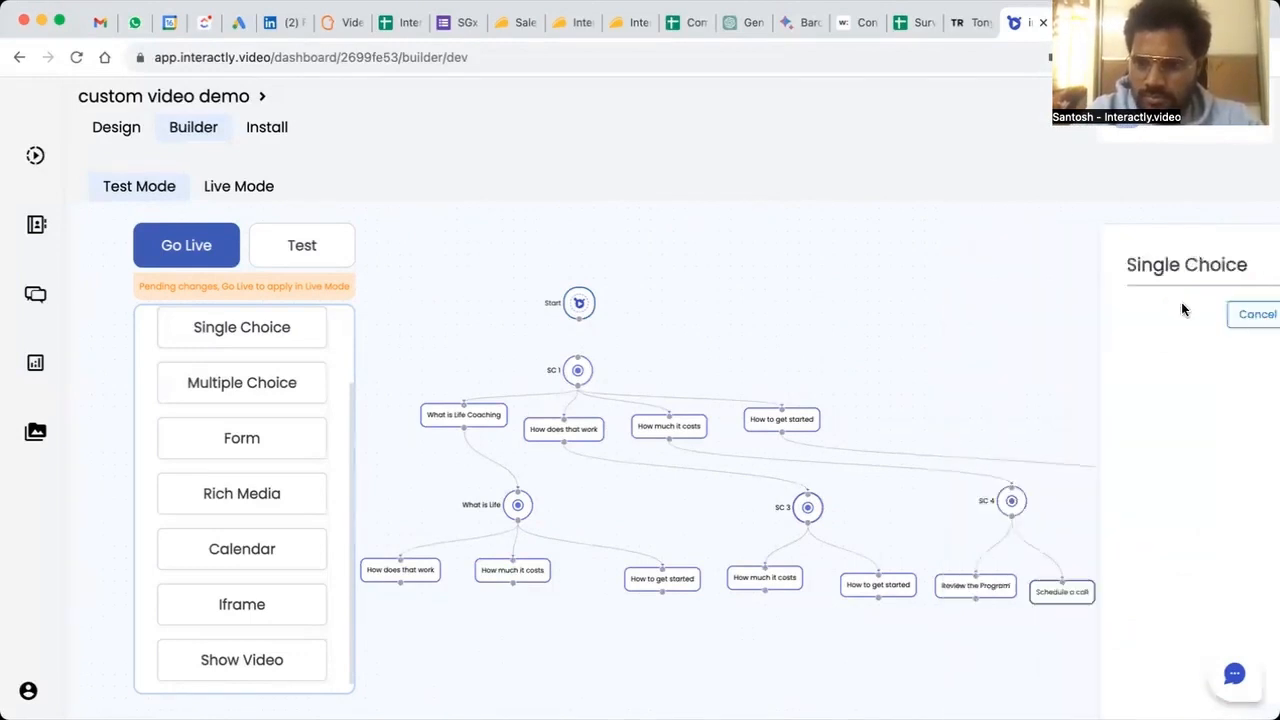
# Rename SC 4's response variable as "Costs" and save the question
pyautogui.click(1009, 503)
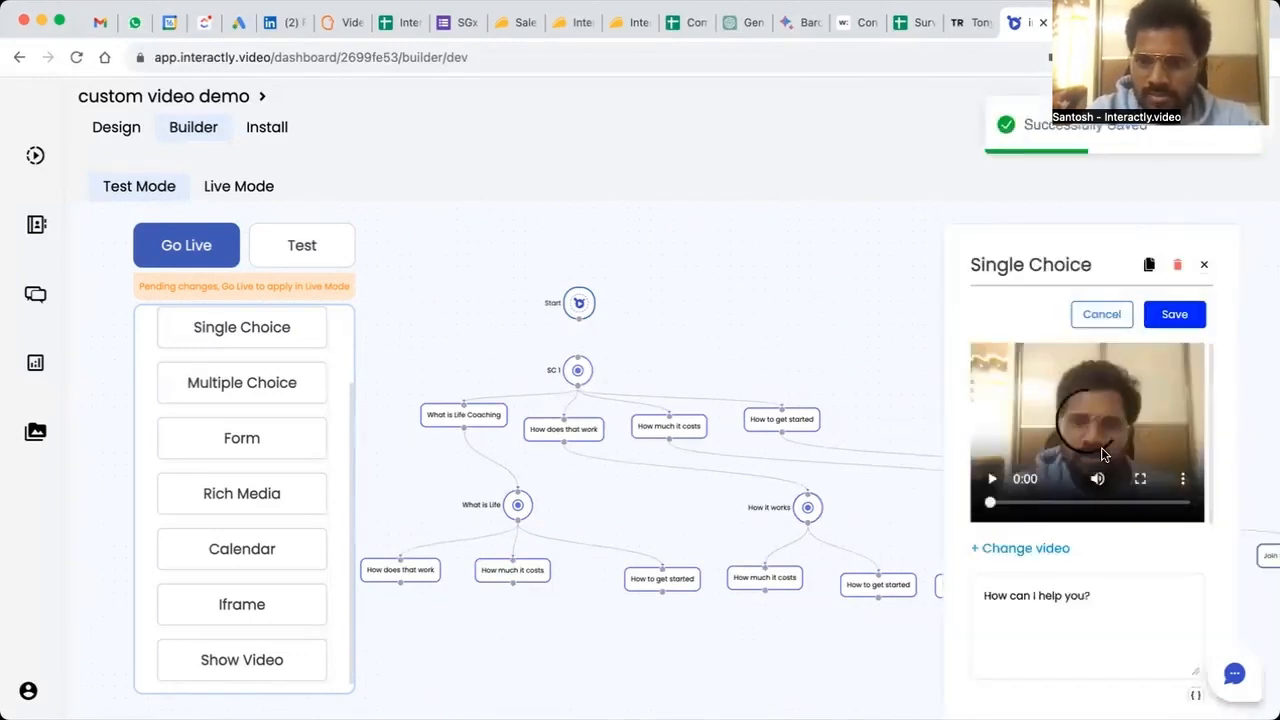
pyautogui.scroll(-5, 1080, 594)
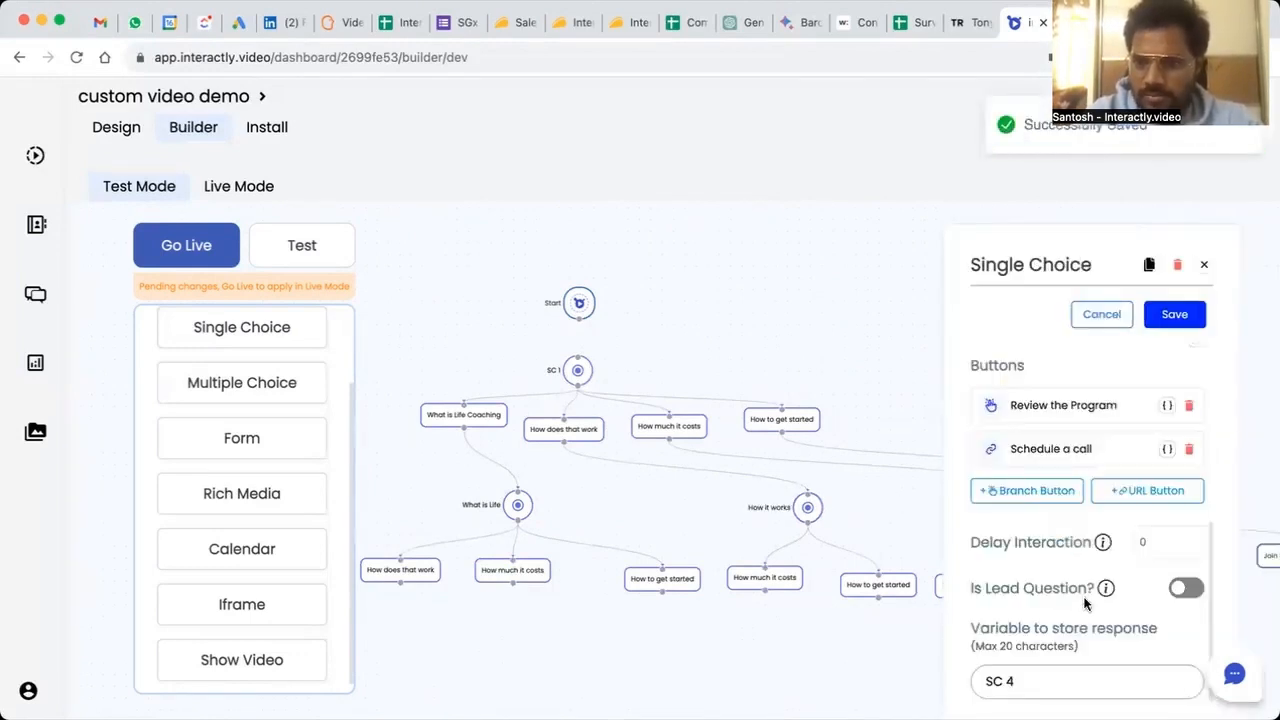
pyautogui.tripleClick(1034, 680)
pyautogui.write('Costs')
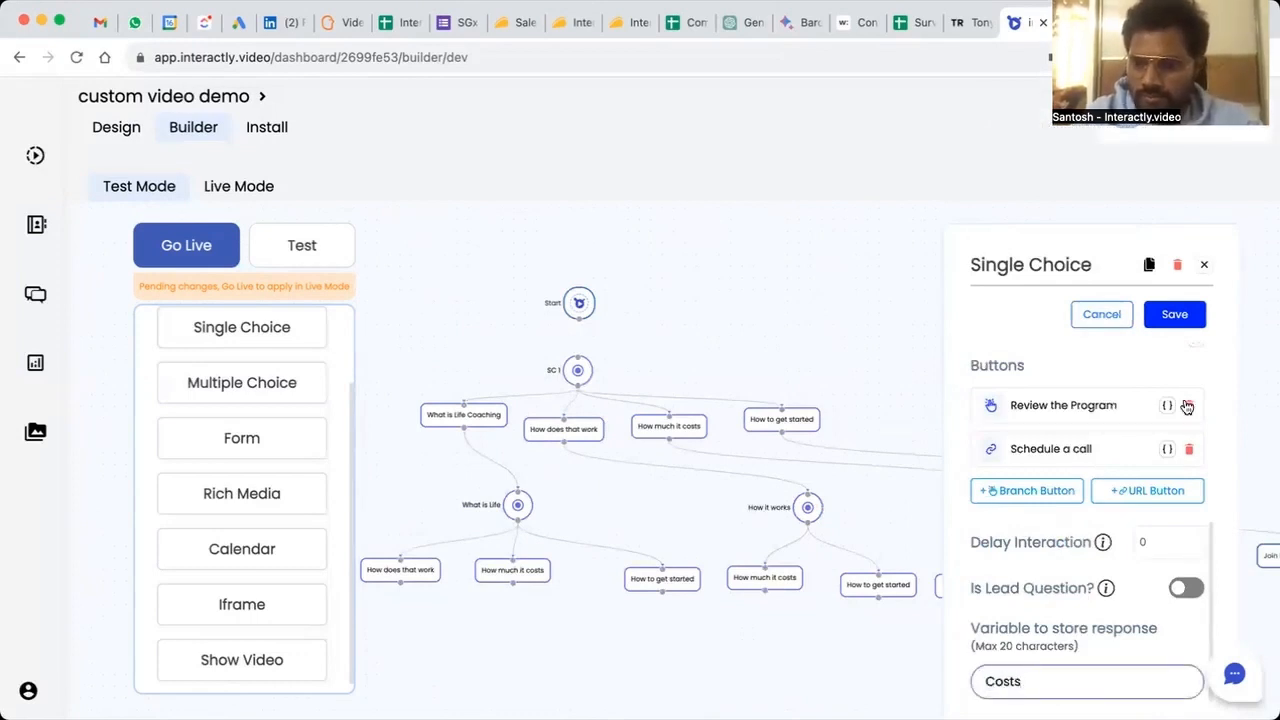
pyautogui.click(1189, 321)
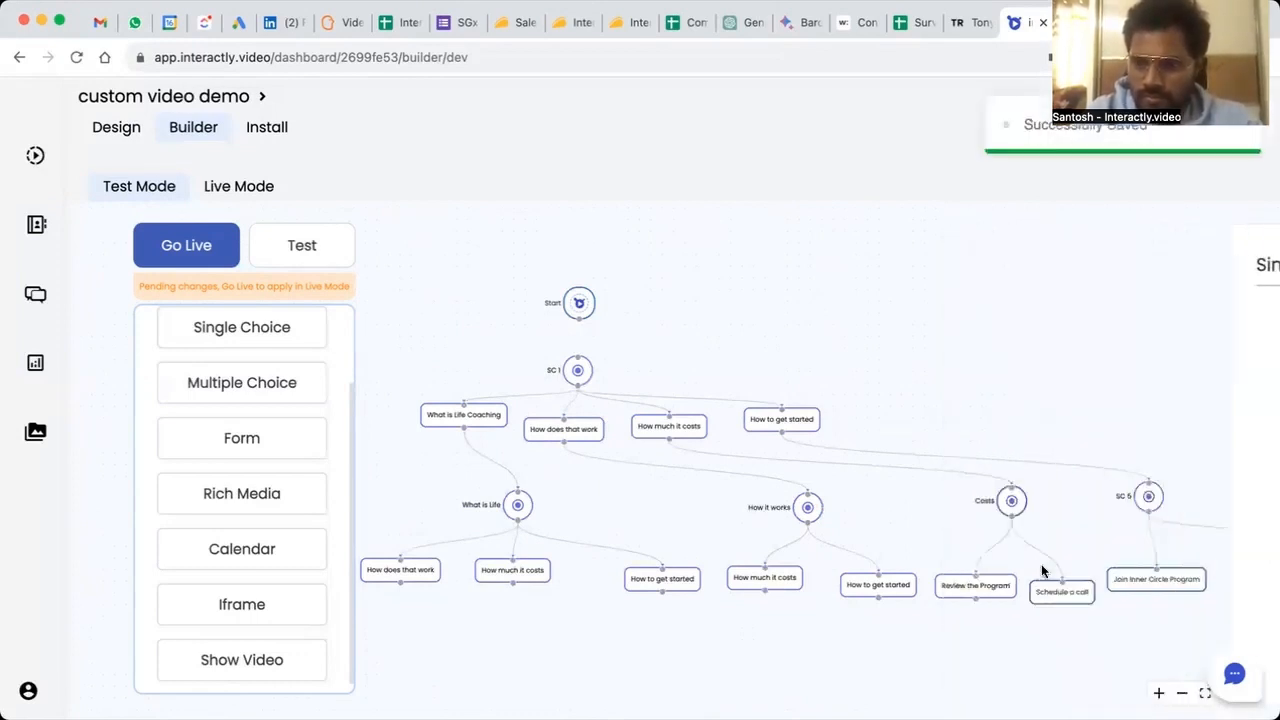
# Rename SC 5's response variable as "Get started" and save the question
pyautogui.click(1145, 496)
pyautogui.scroll(-5, 1080, 580)
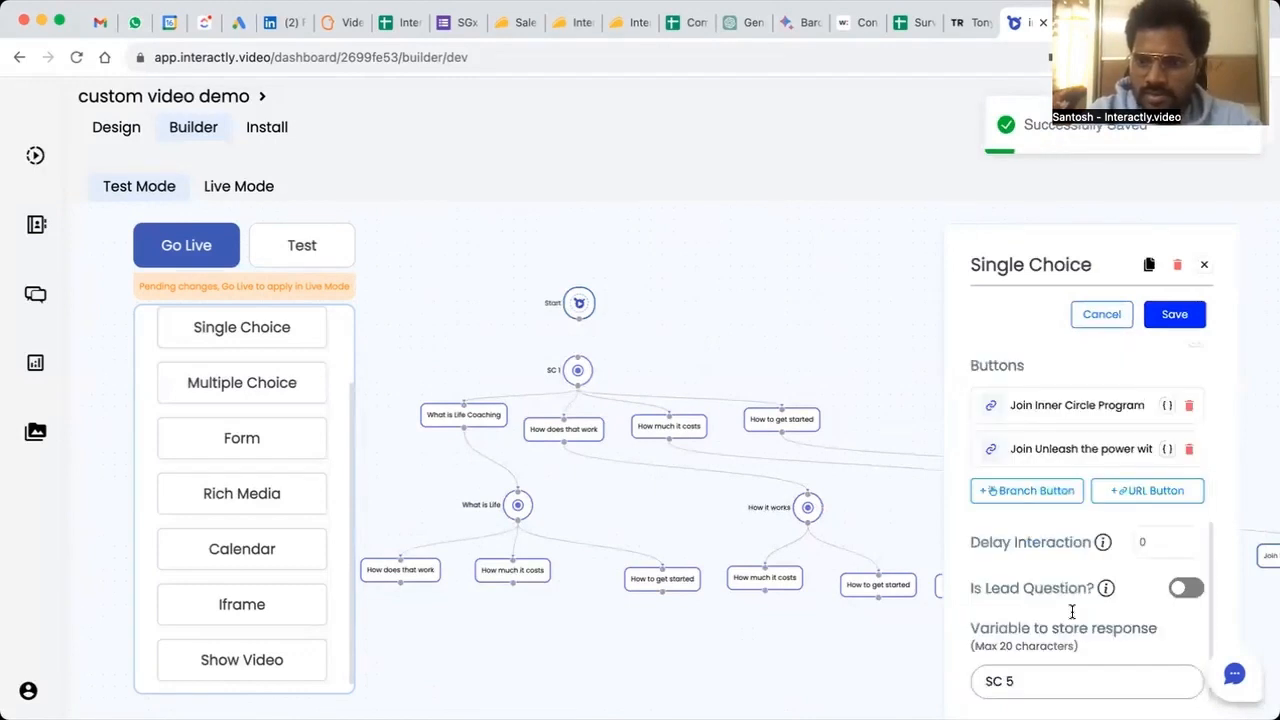
pyautogui.tripleClick(1022, 680)
pyautogui.write('Get started')
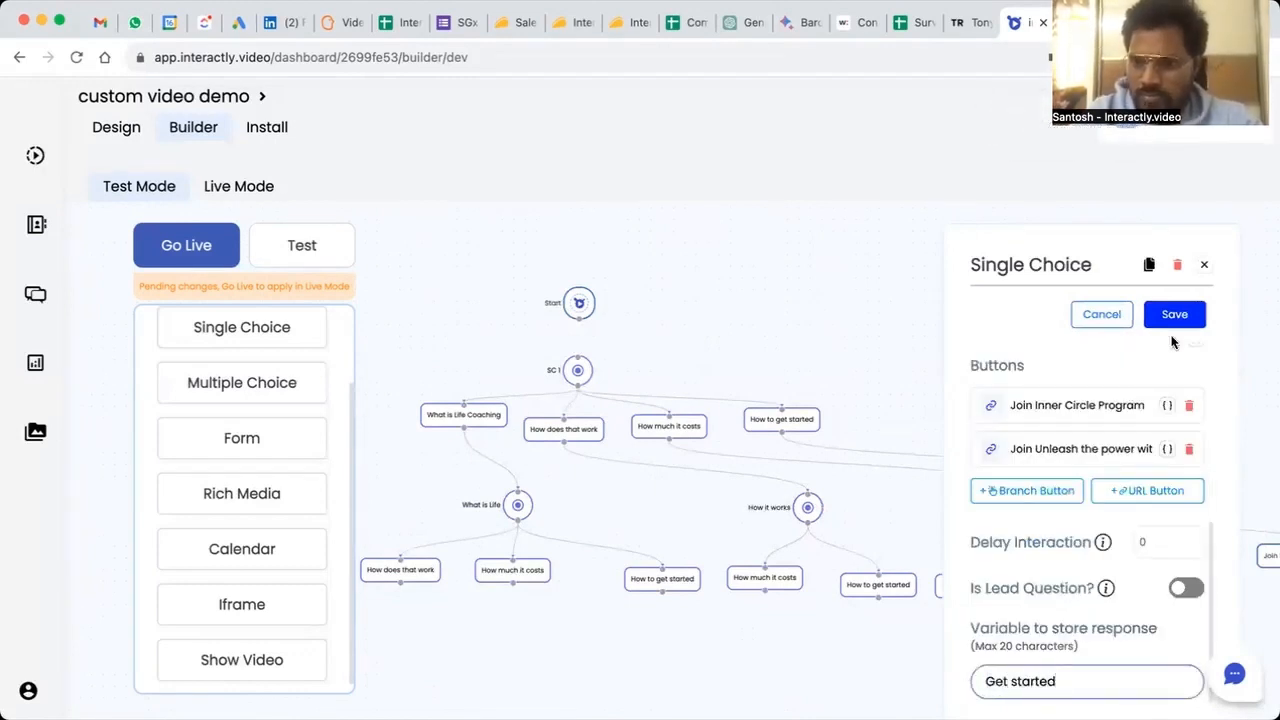
pyautogui.click(1185, 322)
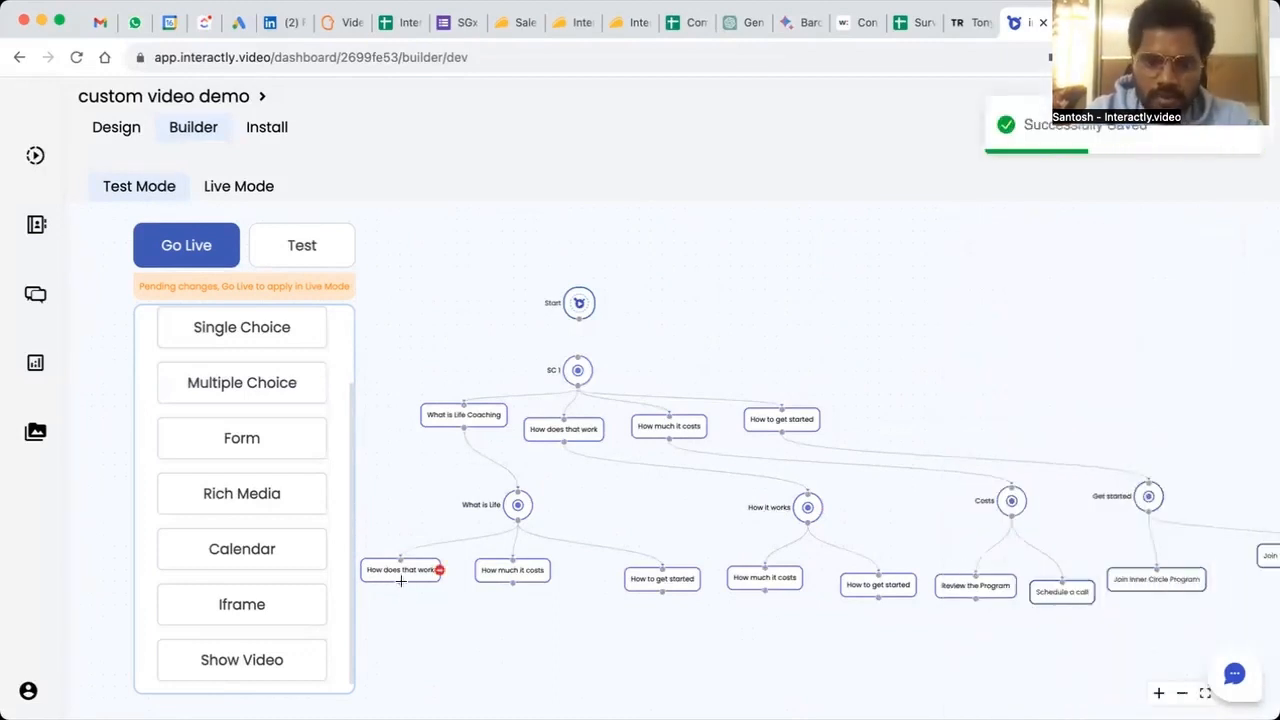
# Connect the What is Life question's three buttons to How it works, Costs and Get started respectively
pyautogui.moveTo(400, 580); pyautogui.dragTo(808, 500)
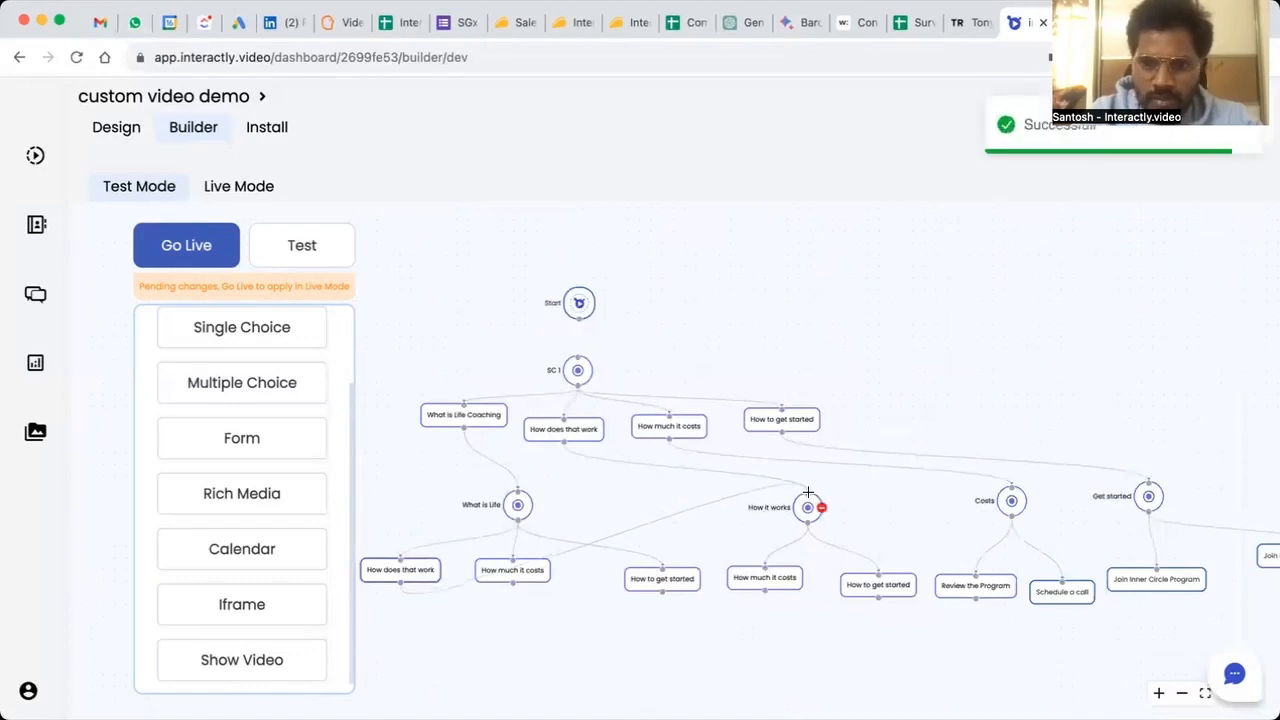
pyautogui.moveTo(512, 583); pyautogui.dragTo(1011, 493)
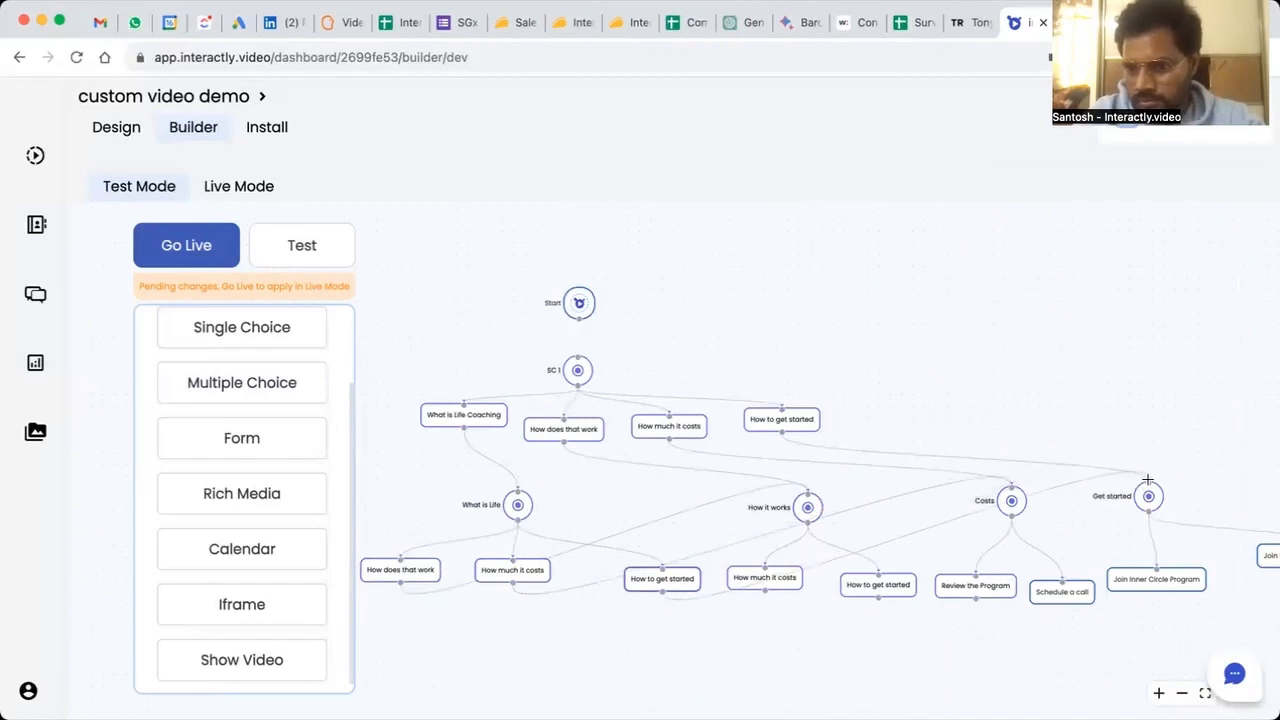
pyautogui.moveTo(1149, 483); pyautogui.dragTo(1149, 481)
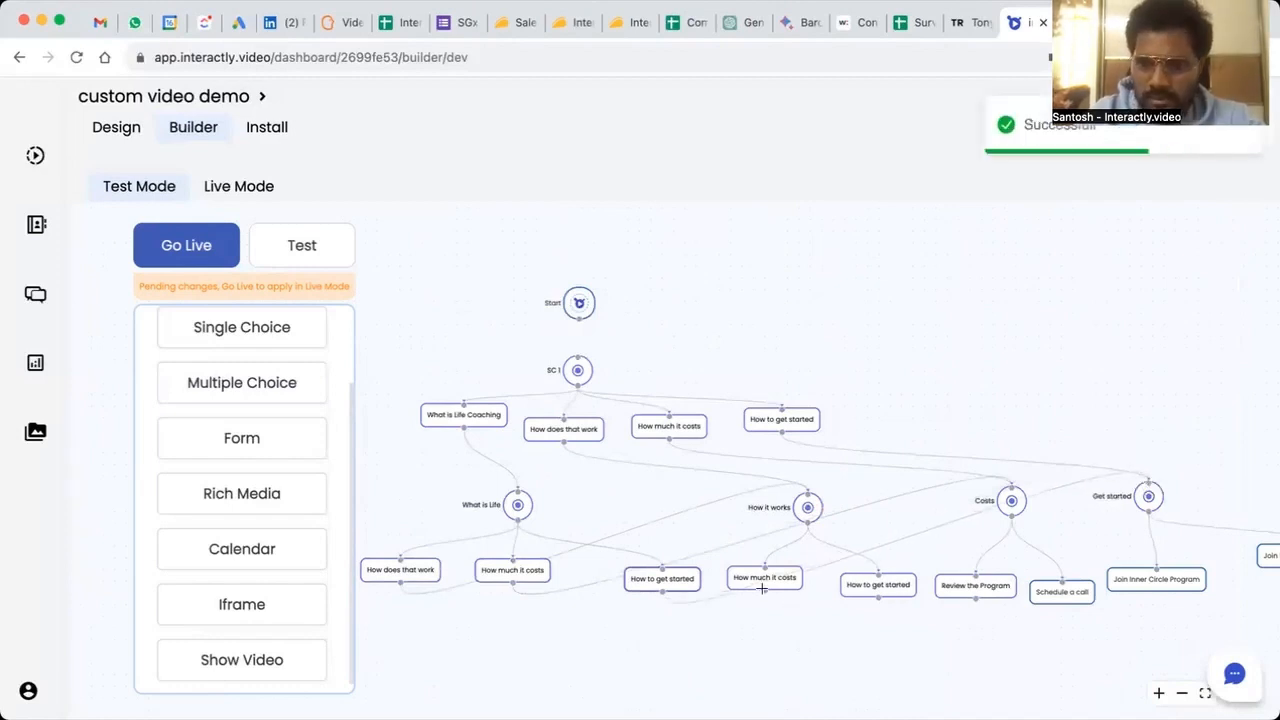
# Connect the How it works question's buttons to Costs and Get started, Review the Program to Get started, and Start to SC 1
pyautogui.moveTo(765, 588); pyautogui.dragTo(1011, 485)
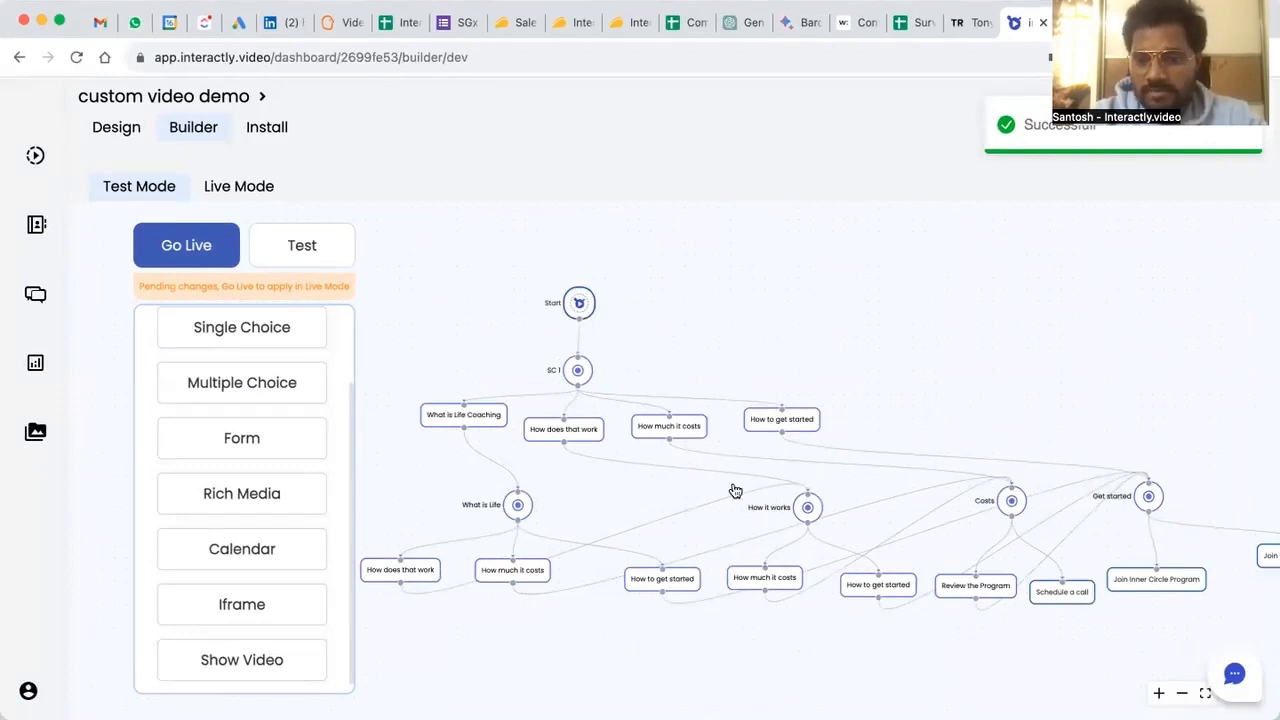
pyautogui.moveTo(847, 470)
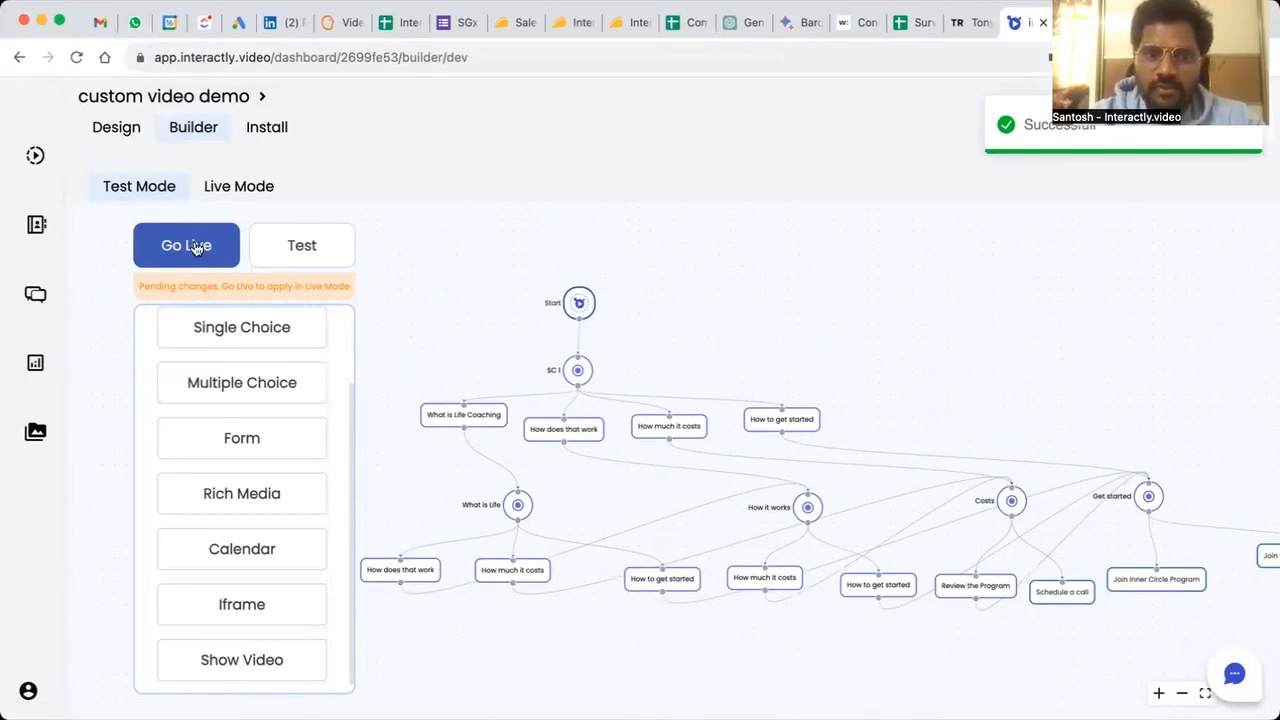
# Open the finished conversation flow in test mode to preview the interactive video
pyautogui.click(296, 251)
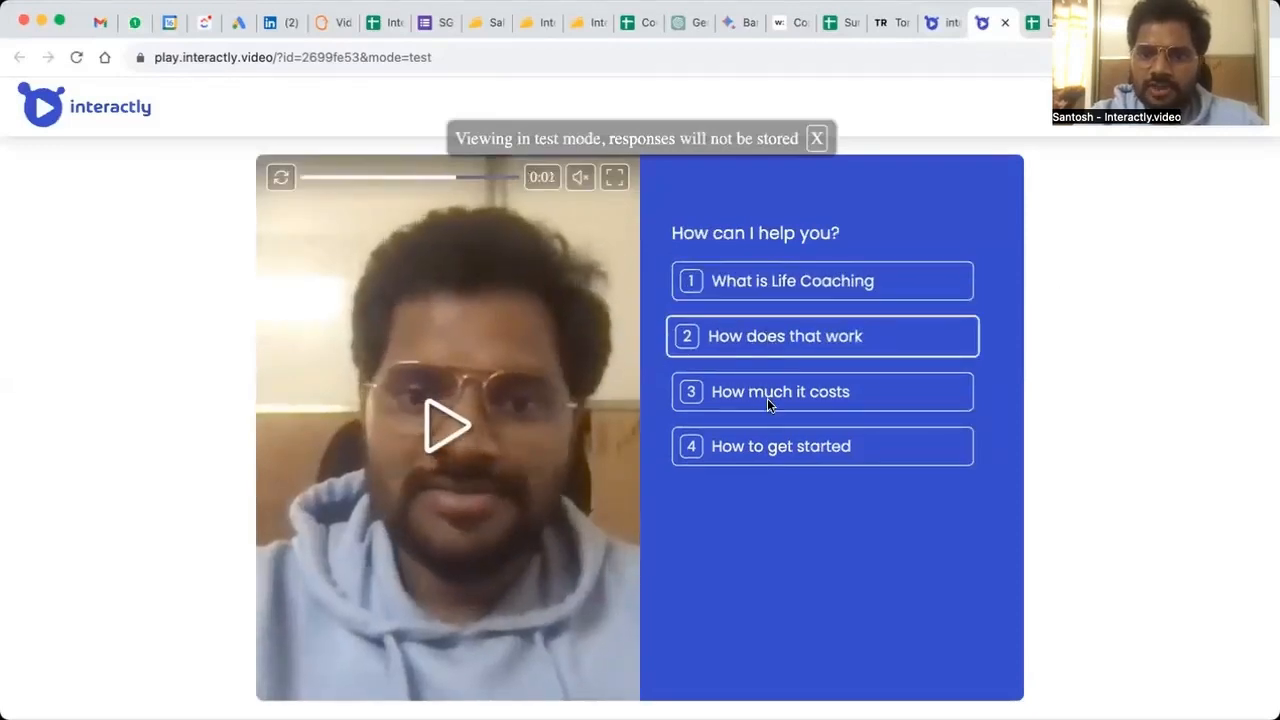
# Test the preview path What is Life Coaching, How does that work, How much it costs and Schedule a call, and return to the preview
pyautogui.click(804, 278)
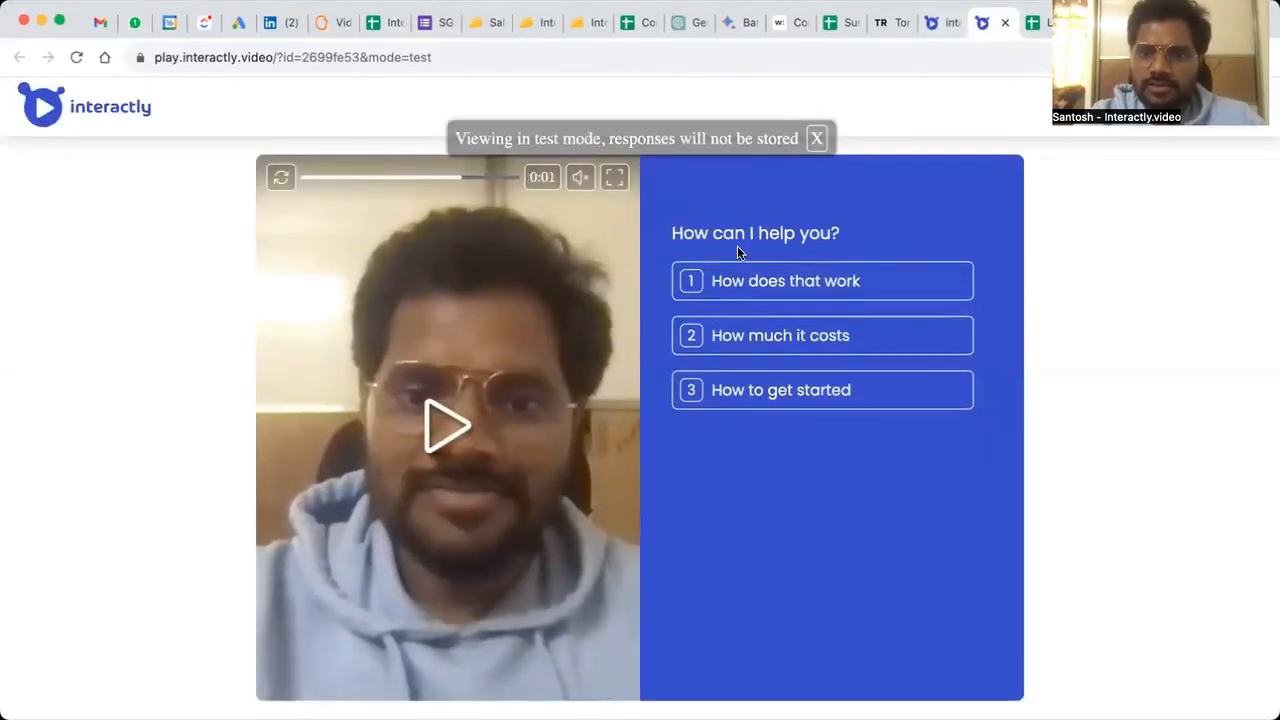
pyautogui.click(769, 285)
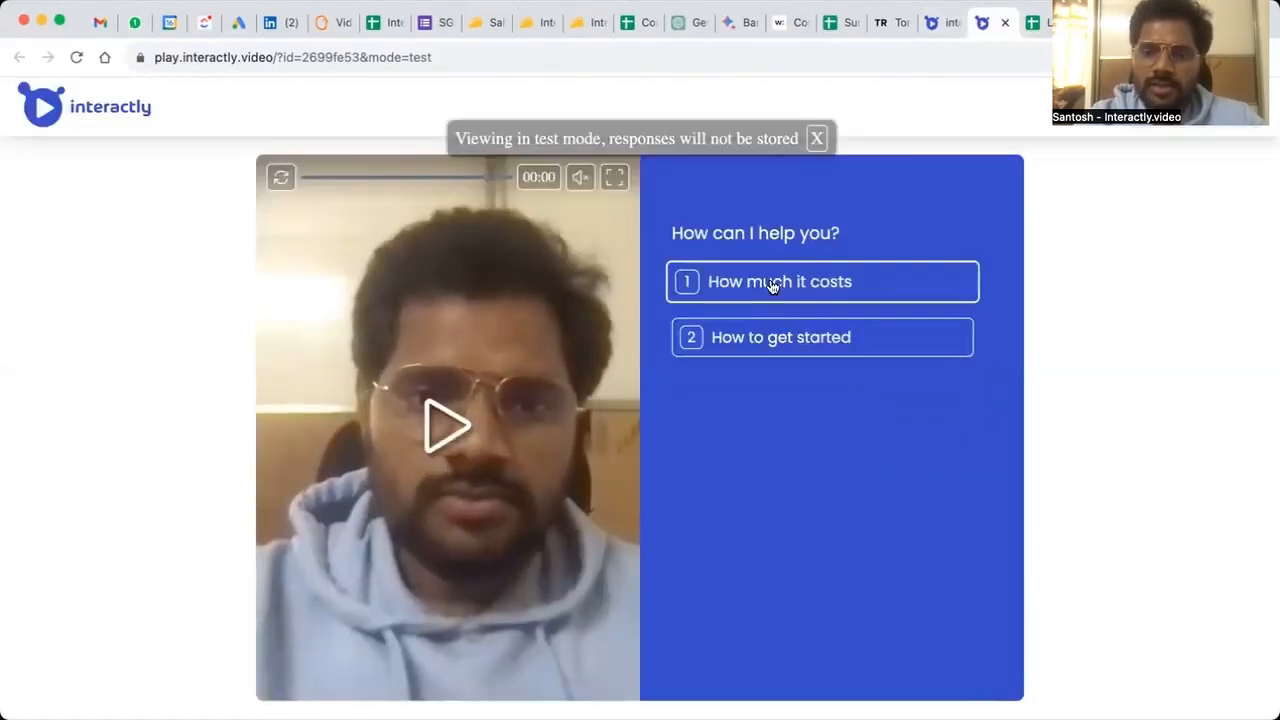
pyautogui.click(771, 286)
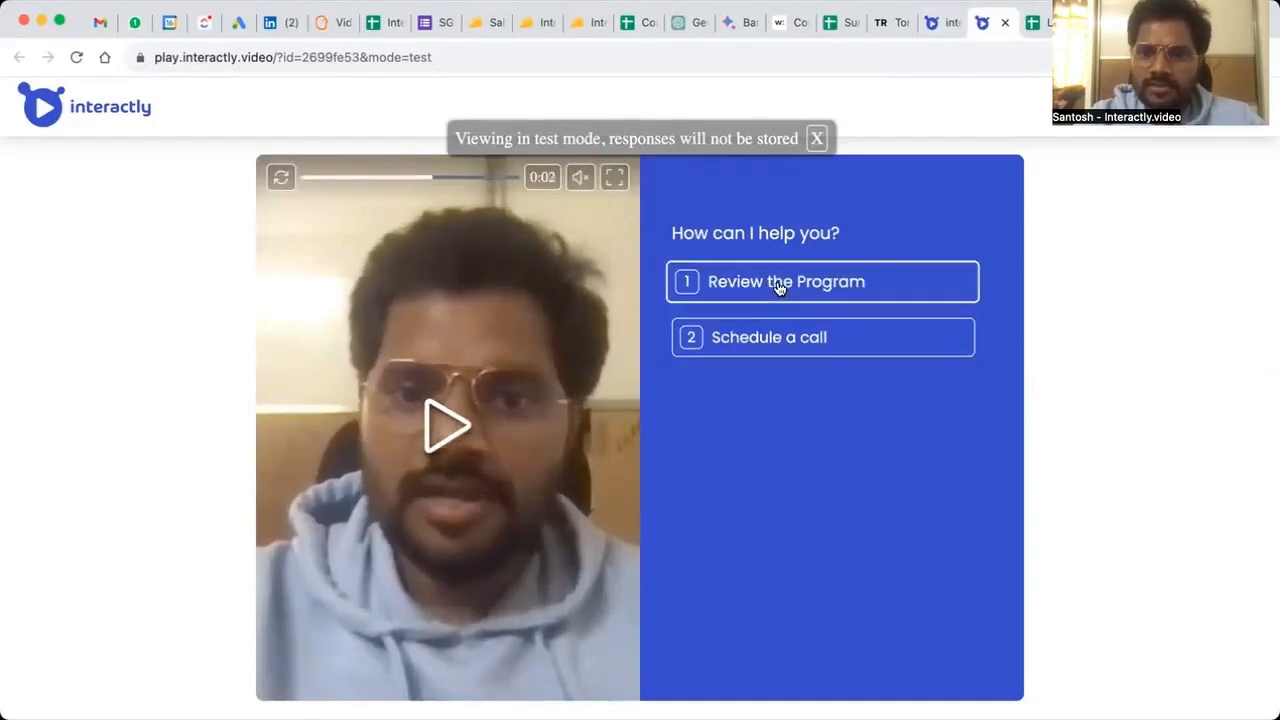
pyautogui.click(762, 342)
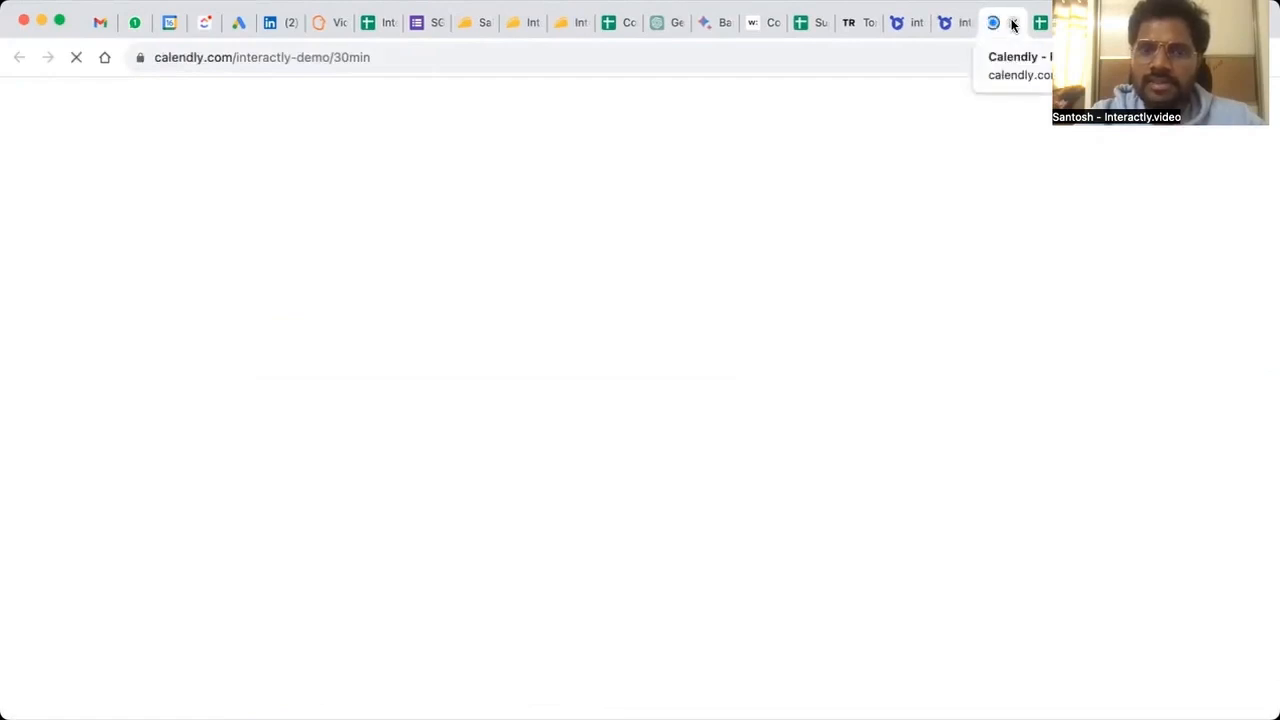
pyautogui.click(955, 28)
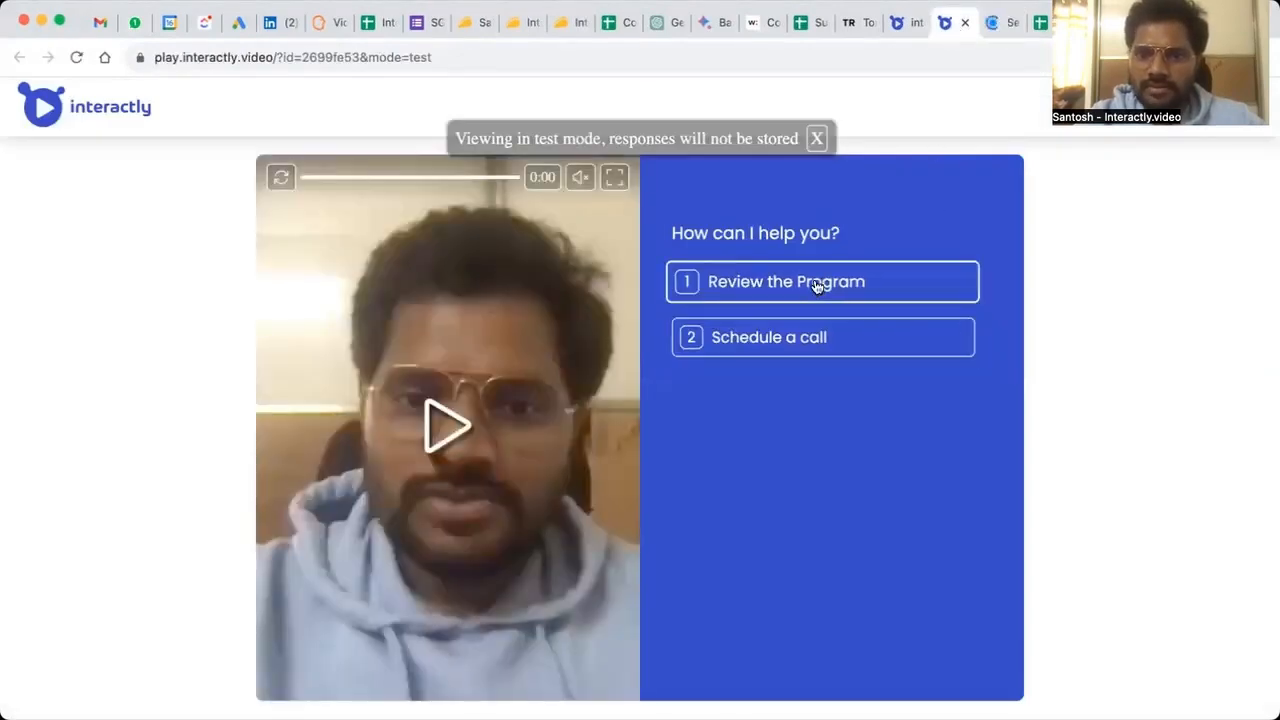
# Test the Review the Program answer and its Join Inner Circle Program link, and return to the preview
pyautogui.click(817, 284)
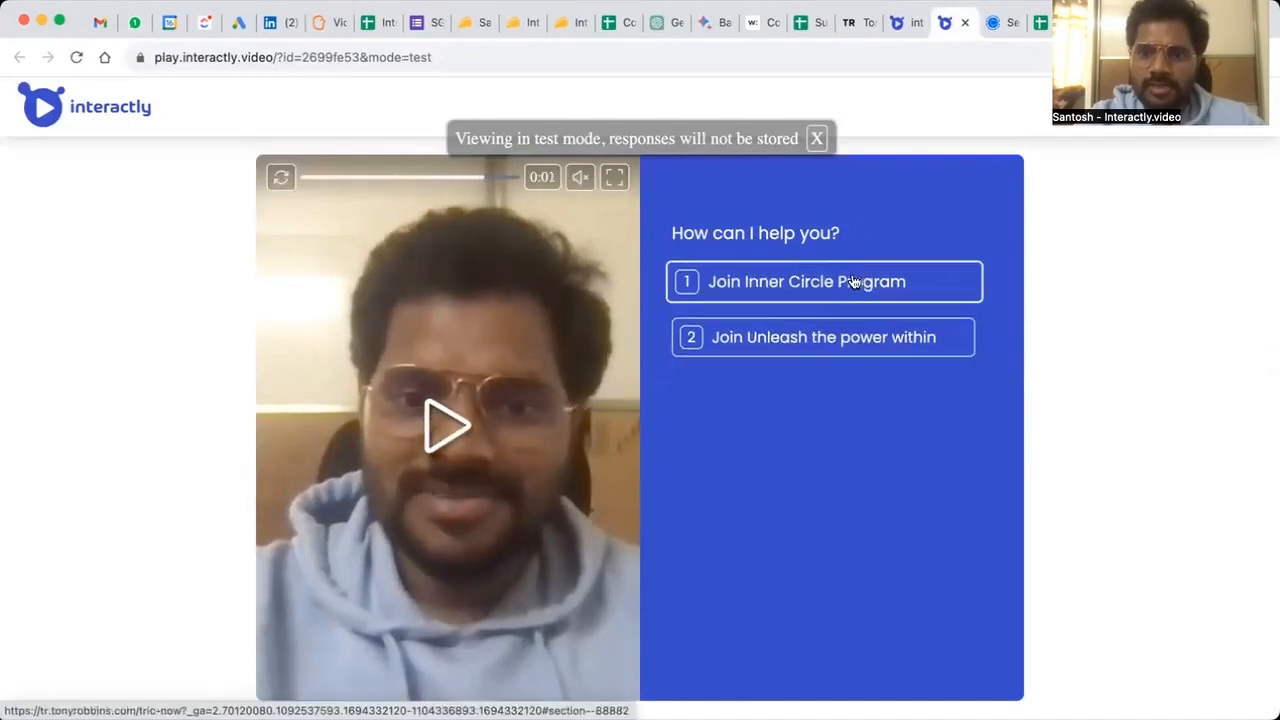
pyautogui.click(852, 282)
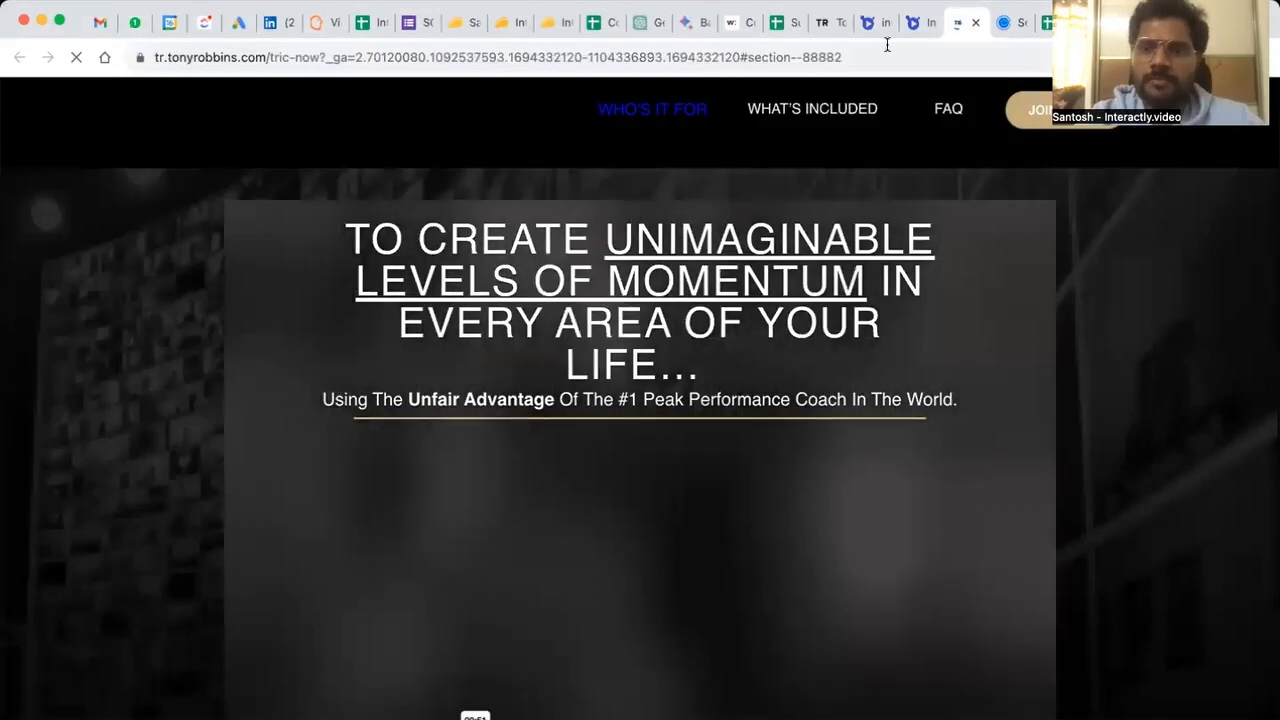
pyautogui.click(915, 24)
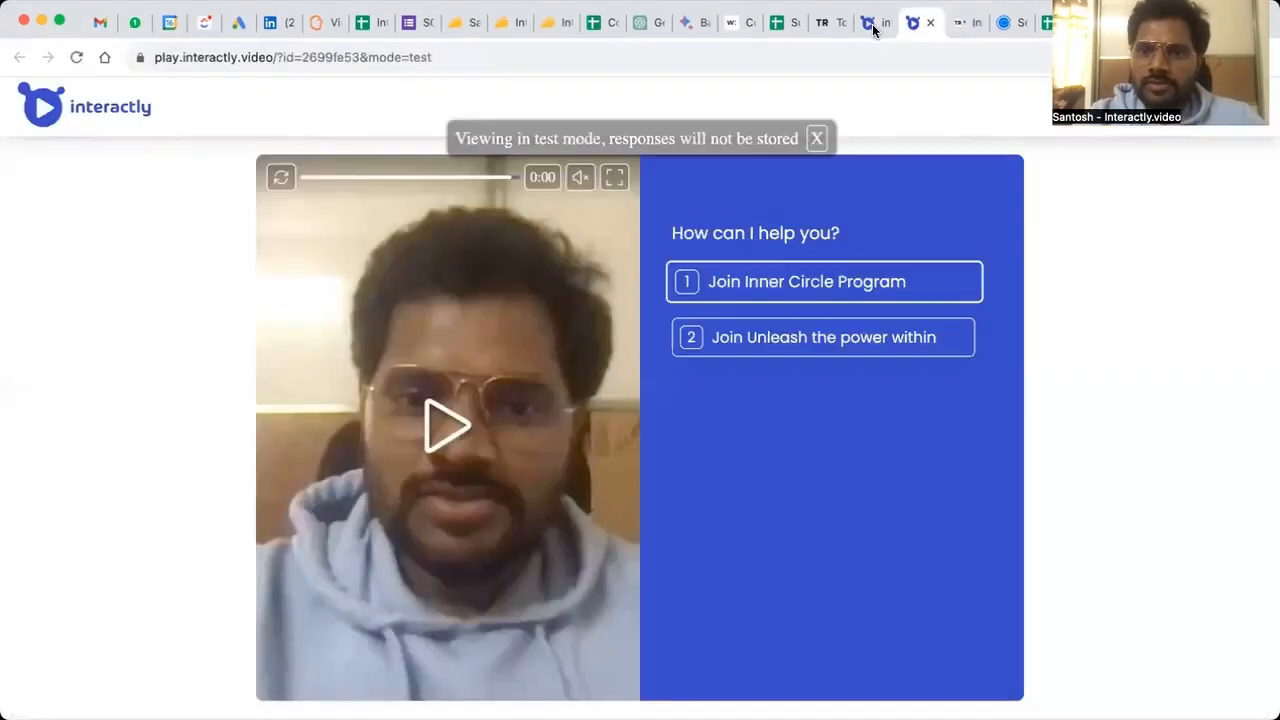
# Deploy the custom video demo flow from the builder to live mode without a lead trigger question
pyautogui.click(871, 24)
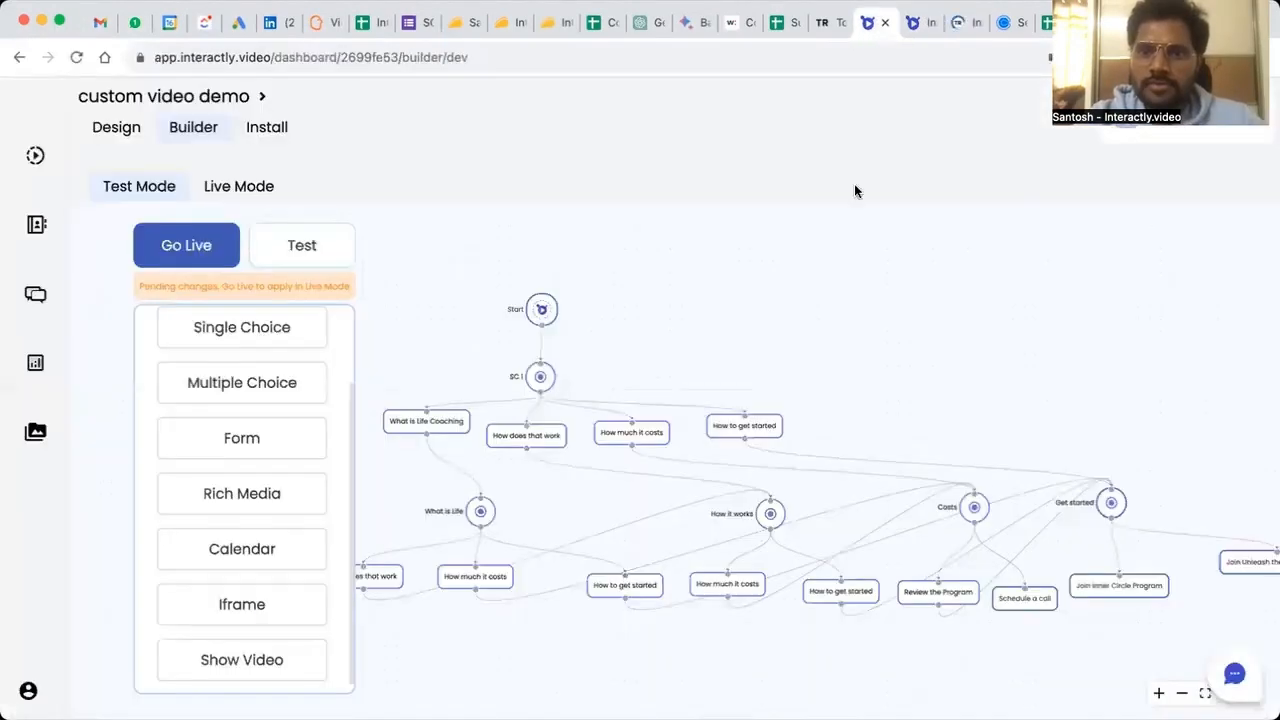
pyautogui.click(188, 250)
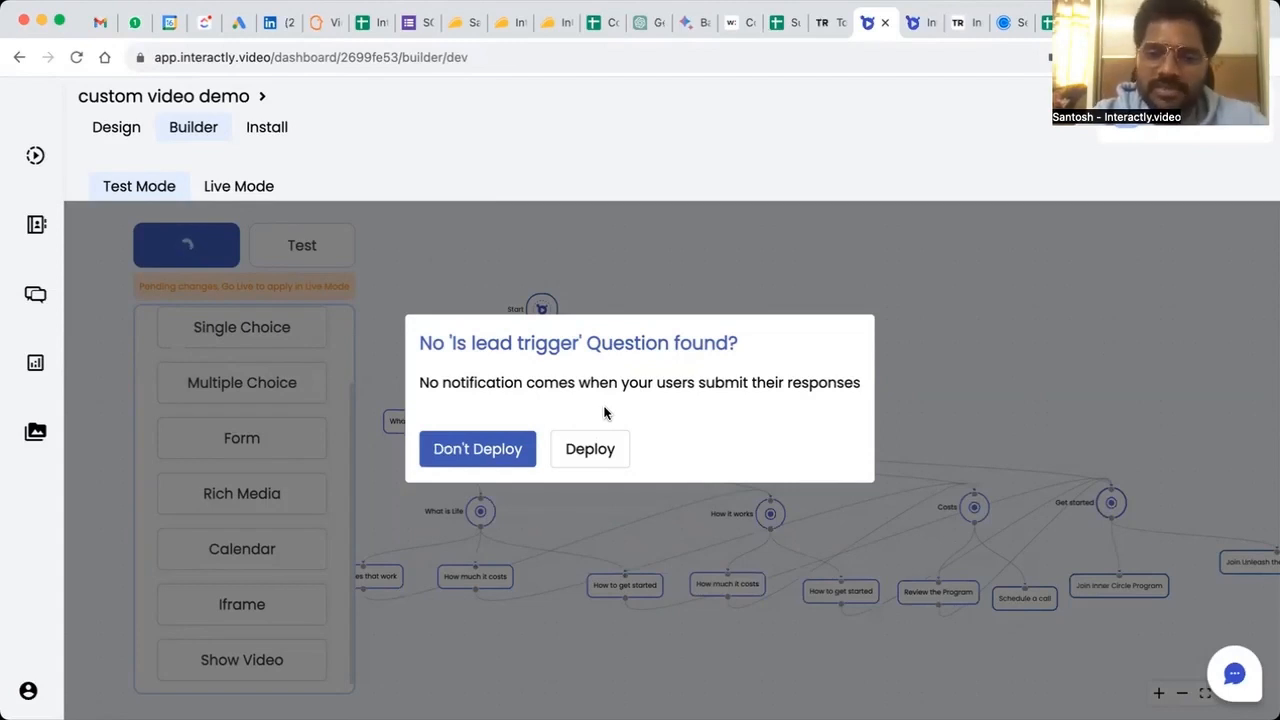
pyautogui.click(592, 449)
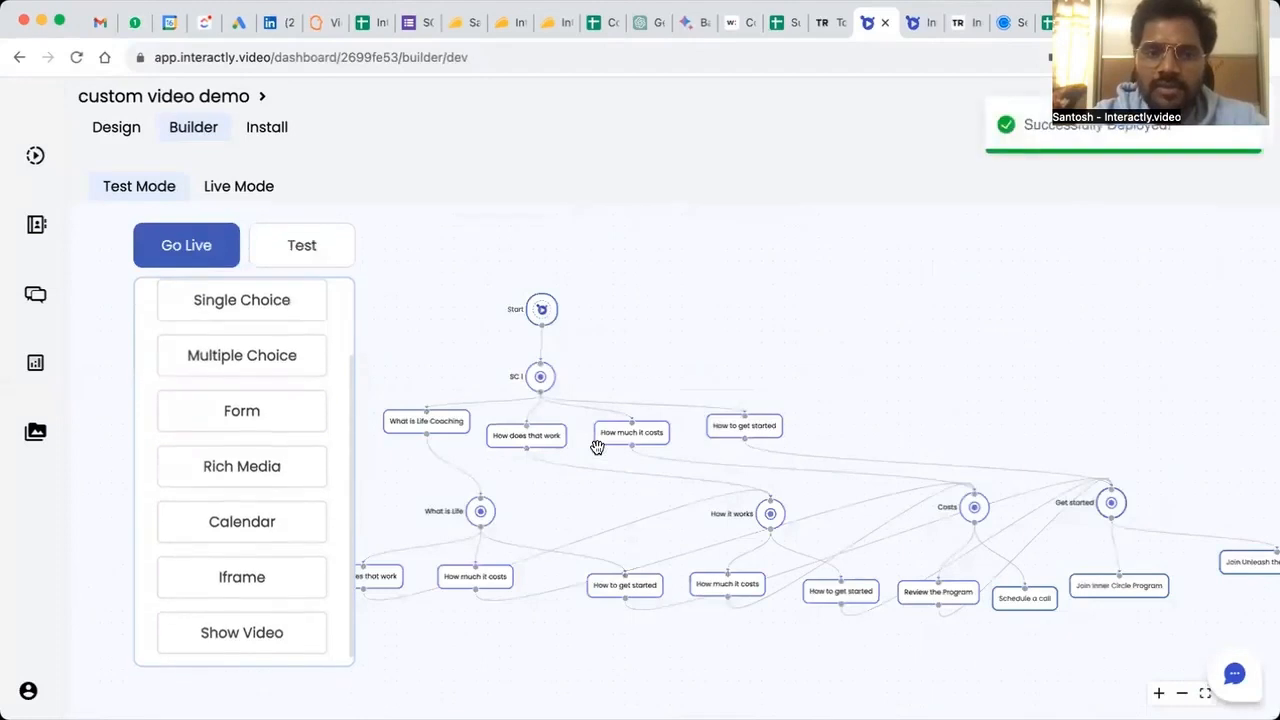
# View the video's live landing page and return to the builder
pyautogui.click(240, 188)
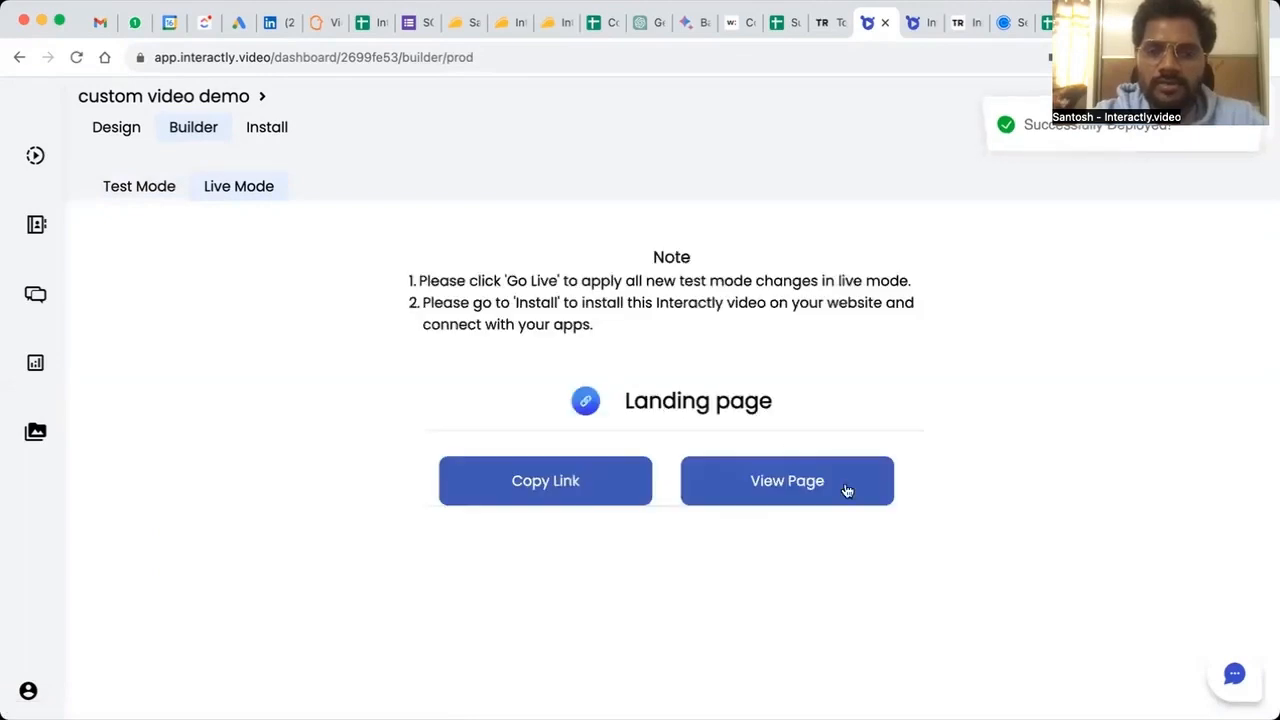
pyautogui.click(795, 485)
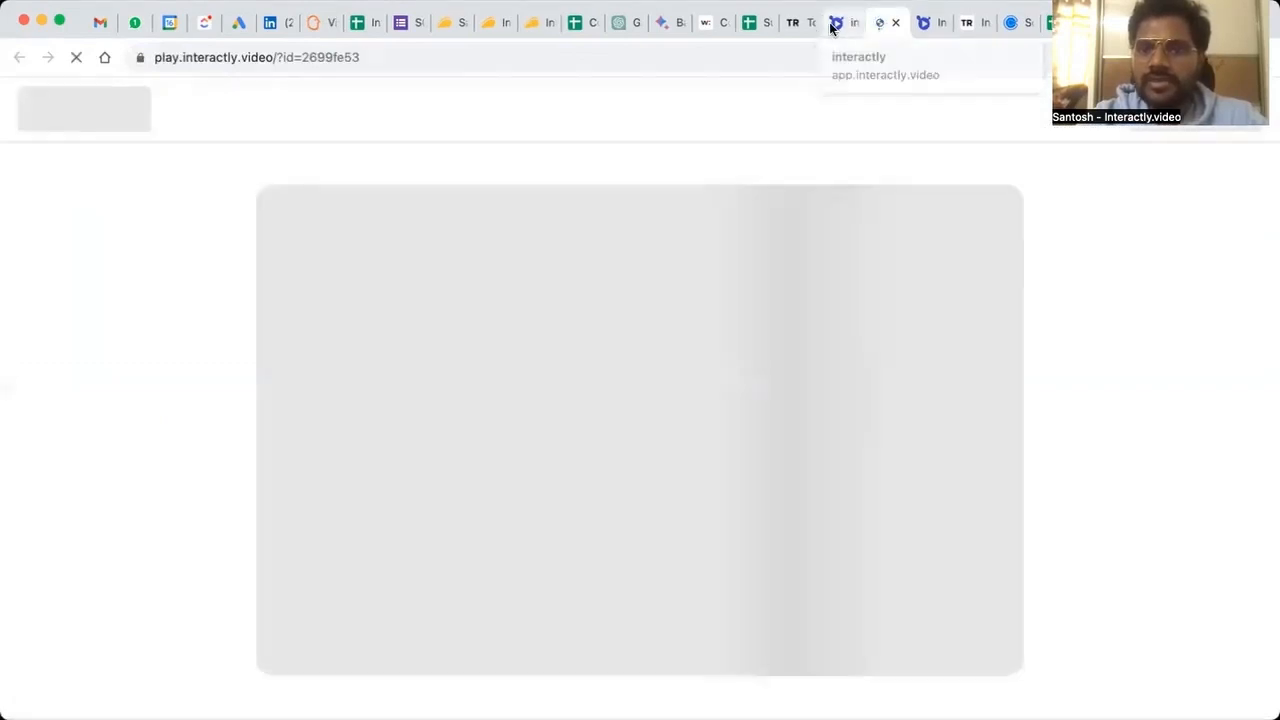
pyautogui.click(834, 24)
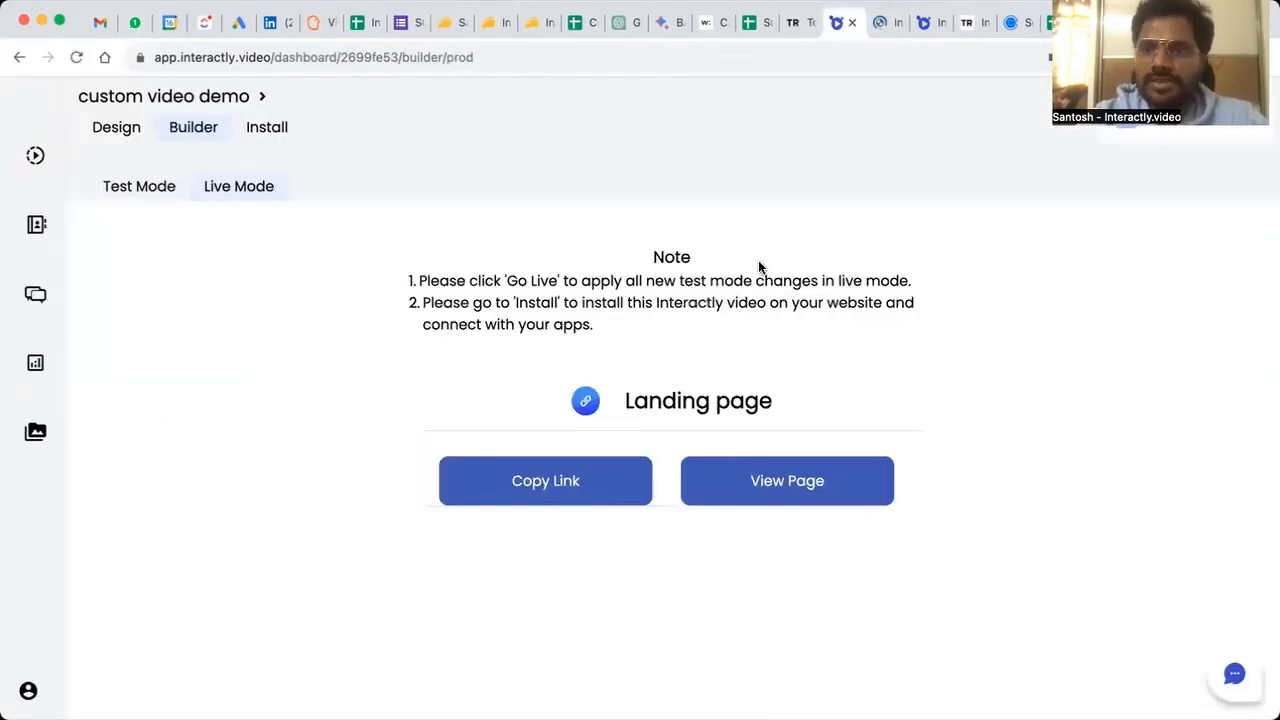